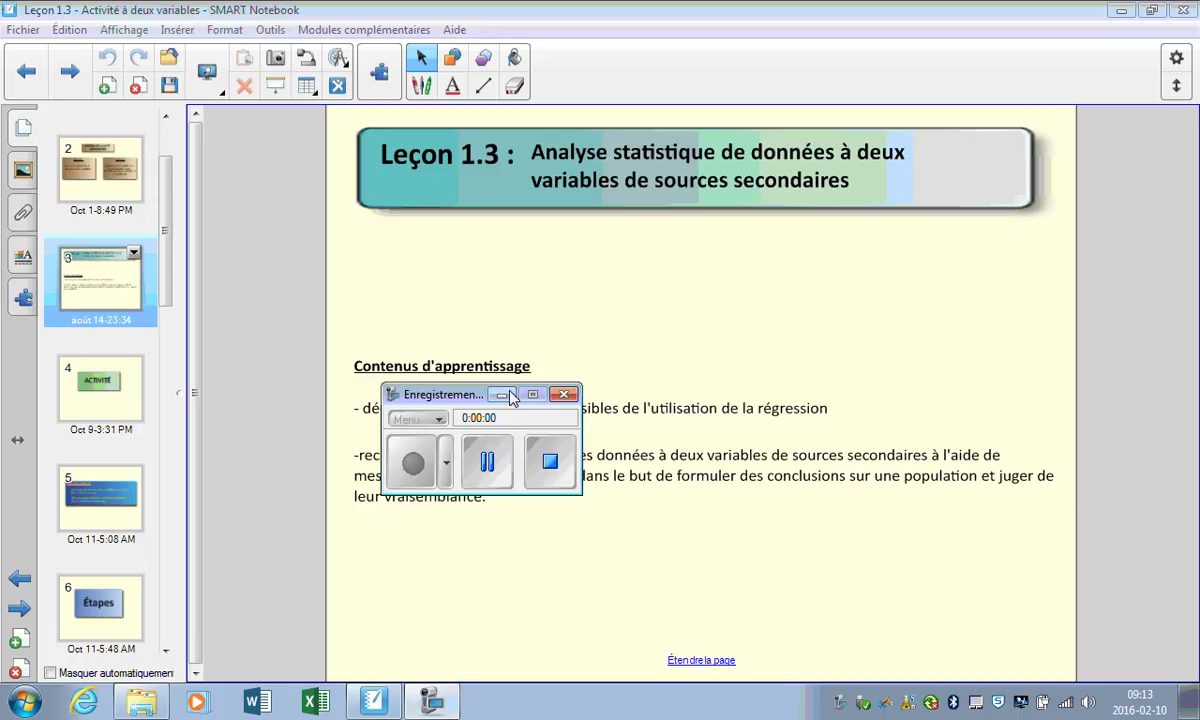
Start the screen recording and advance the lesson to slide 5, 'BUT de l'activité'
click(503, 395)
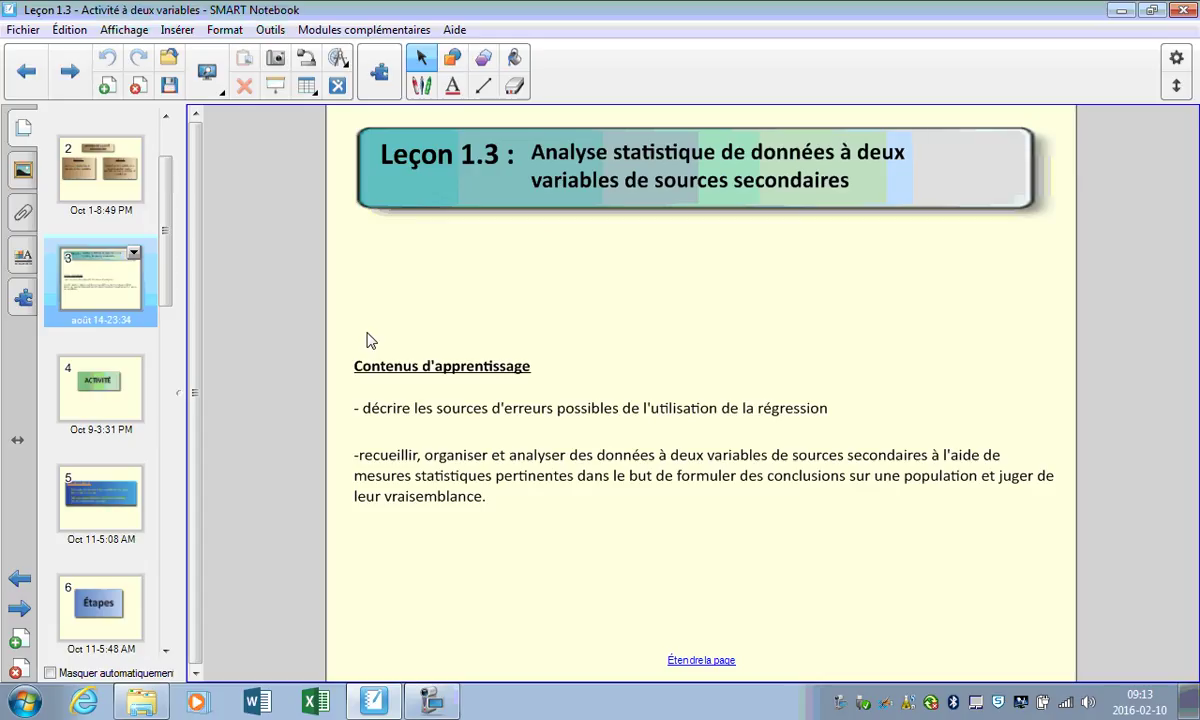
key(Page_Down)
key(Page_Down)
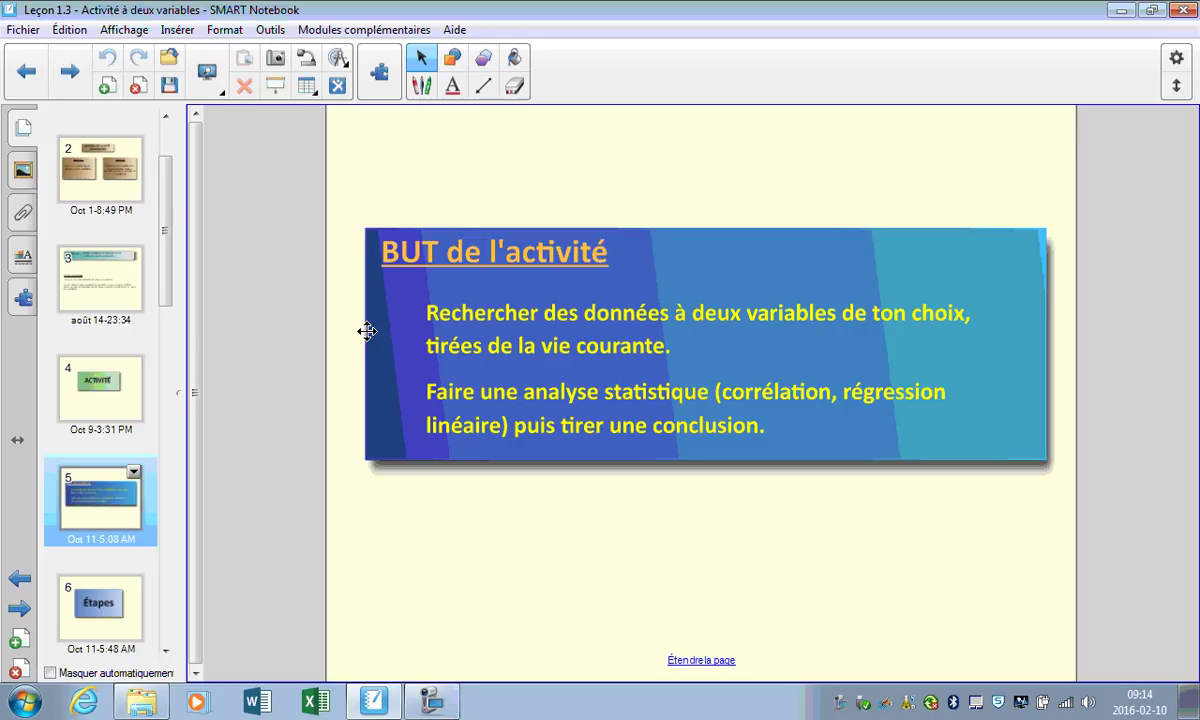
On the '1ère étape' slide, reveal all six example variable pairs using dice 1 to 6
key(Page_Down)
key(Page_Down)
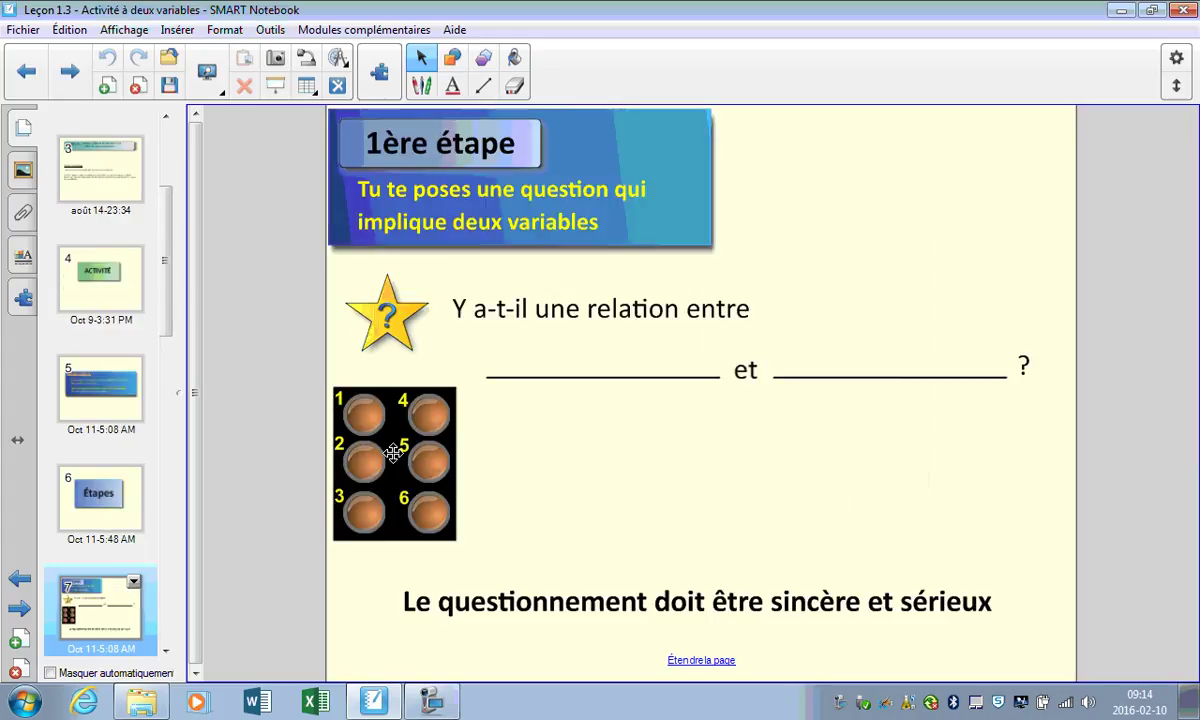
click(368, 424)
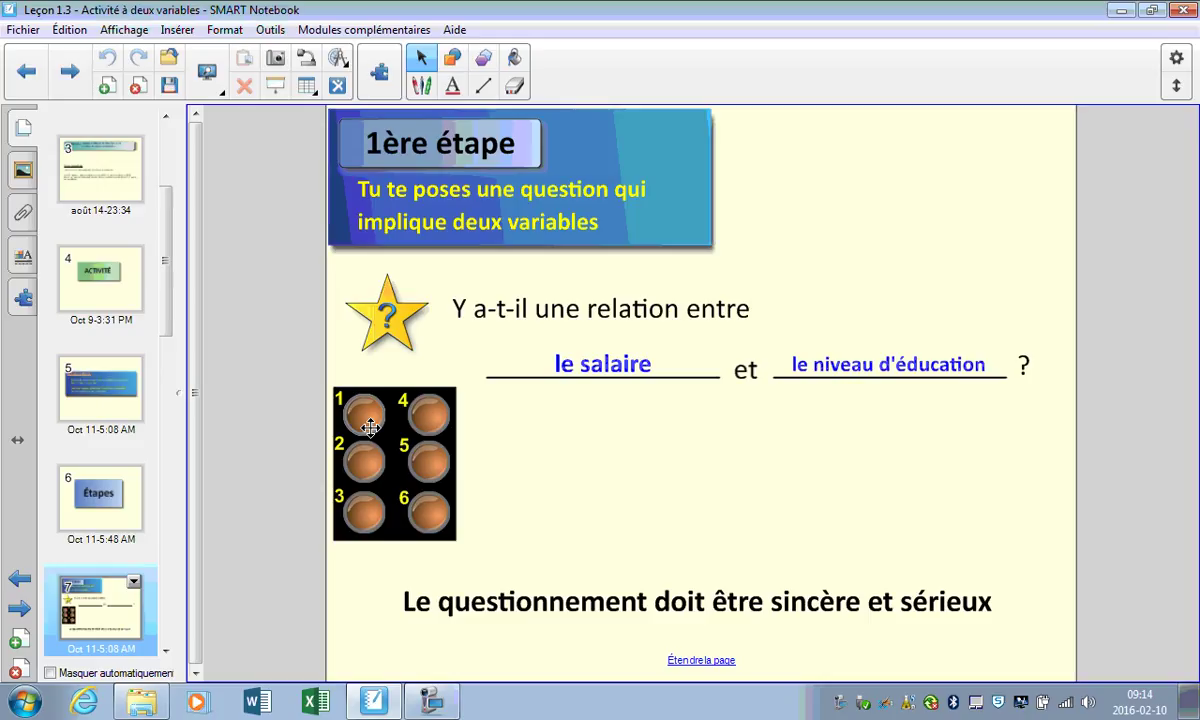
click(360, 461)
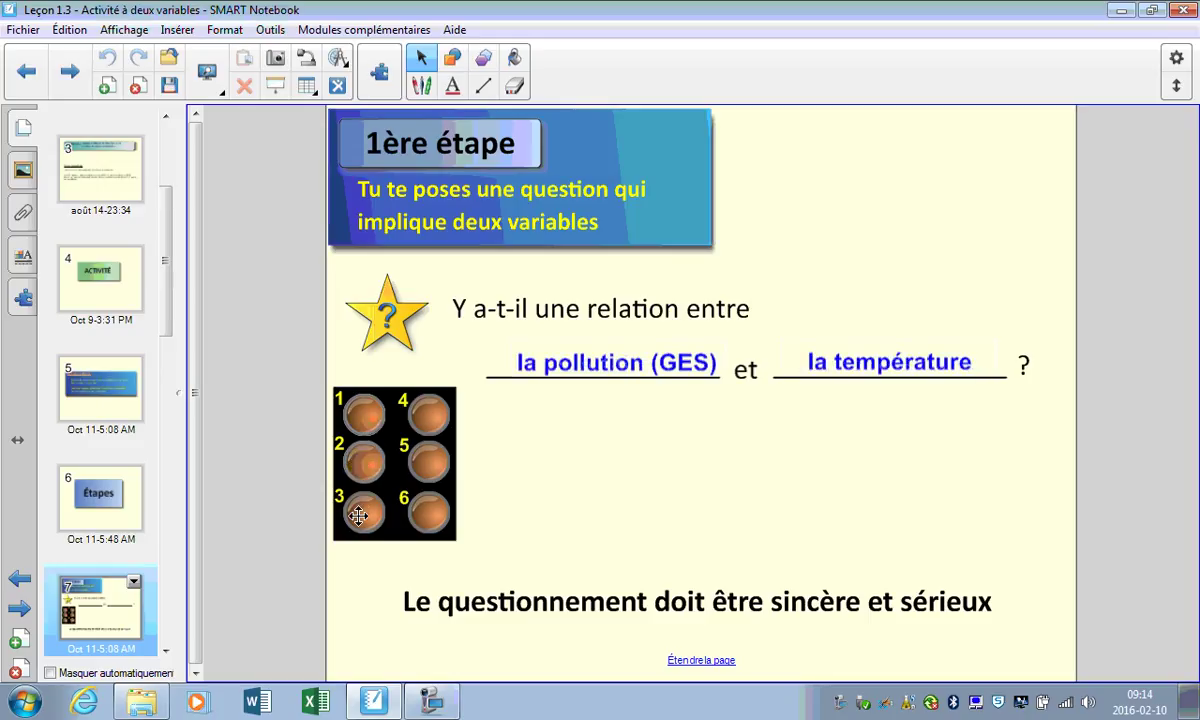
click(360, 508)
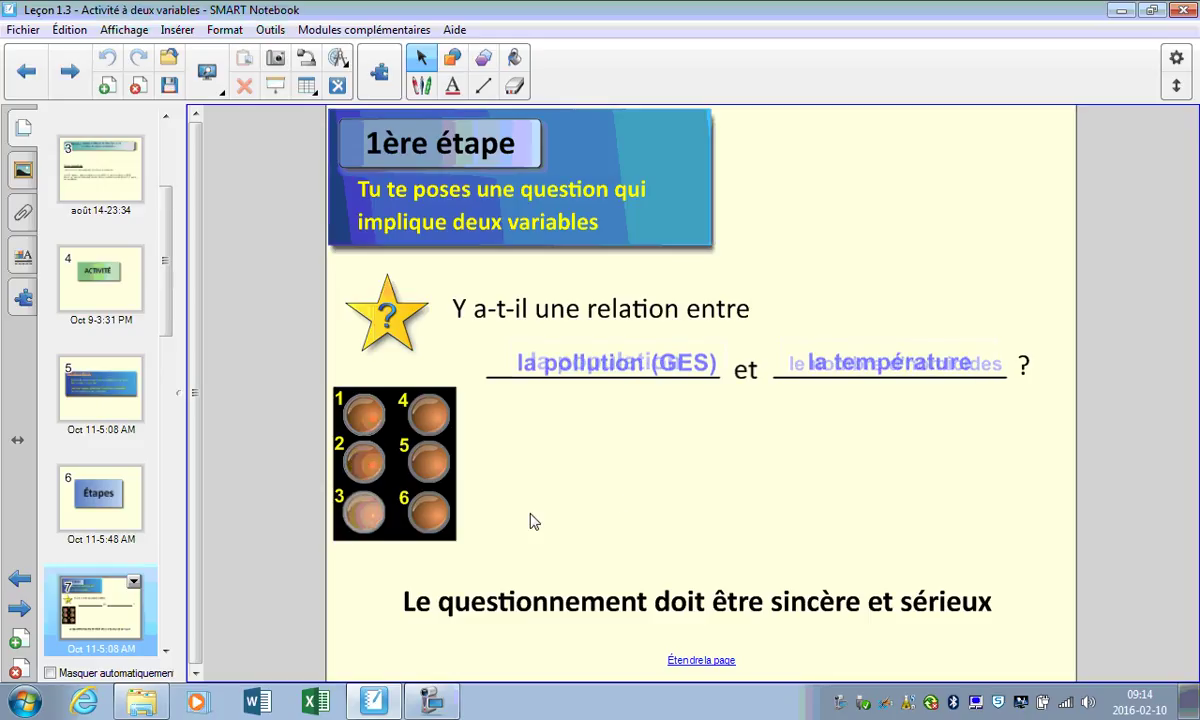
click(432, 415)
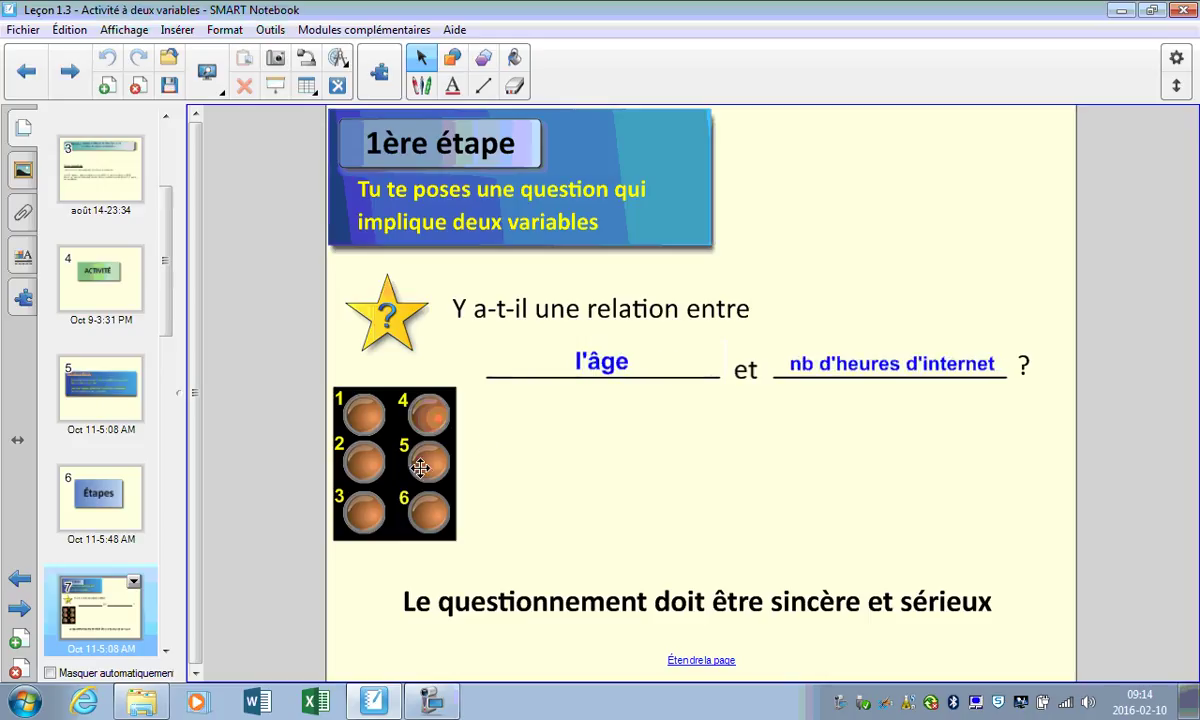
click(424, 468)
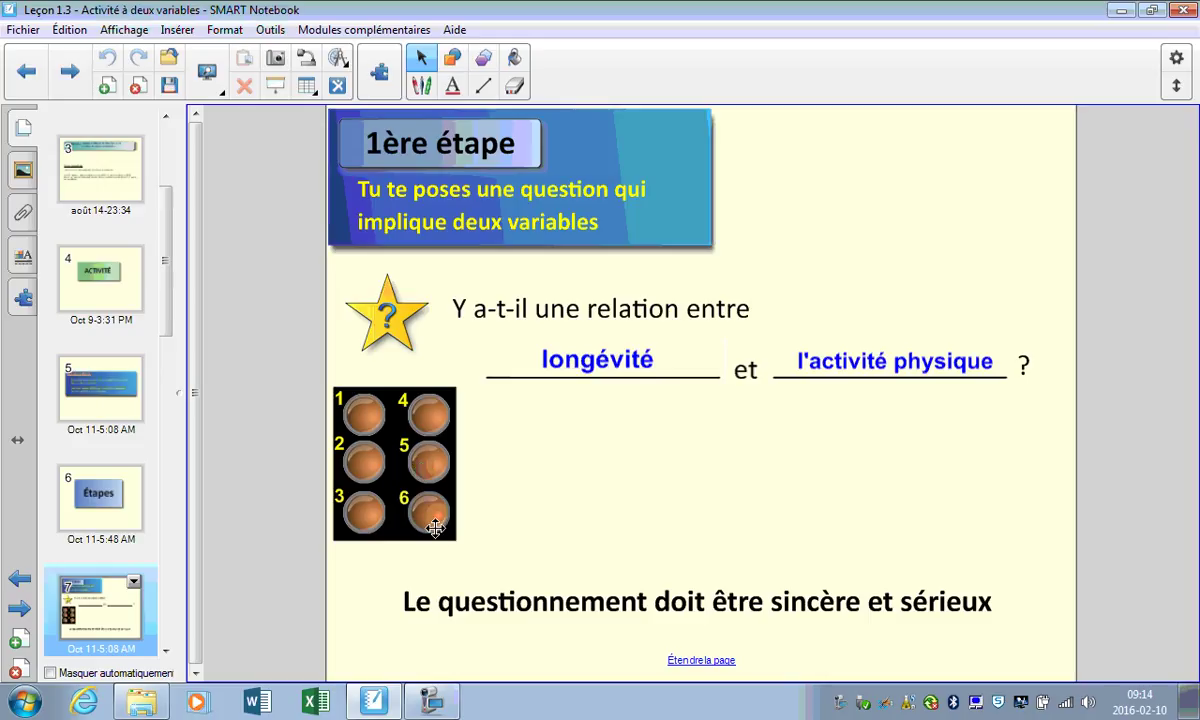
click(432, 505)
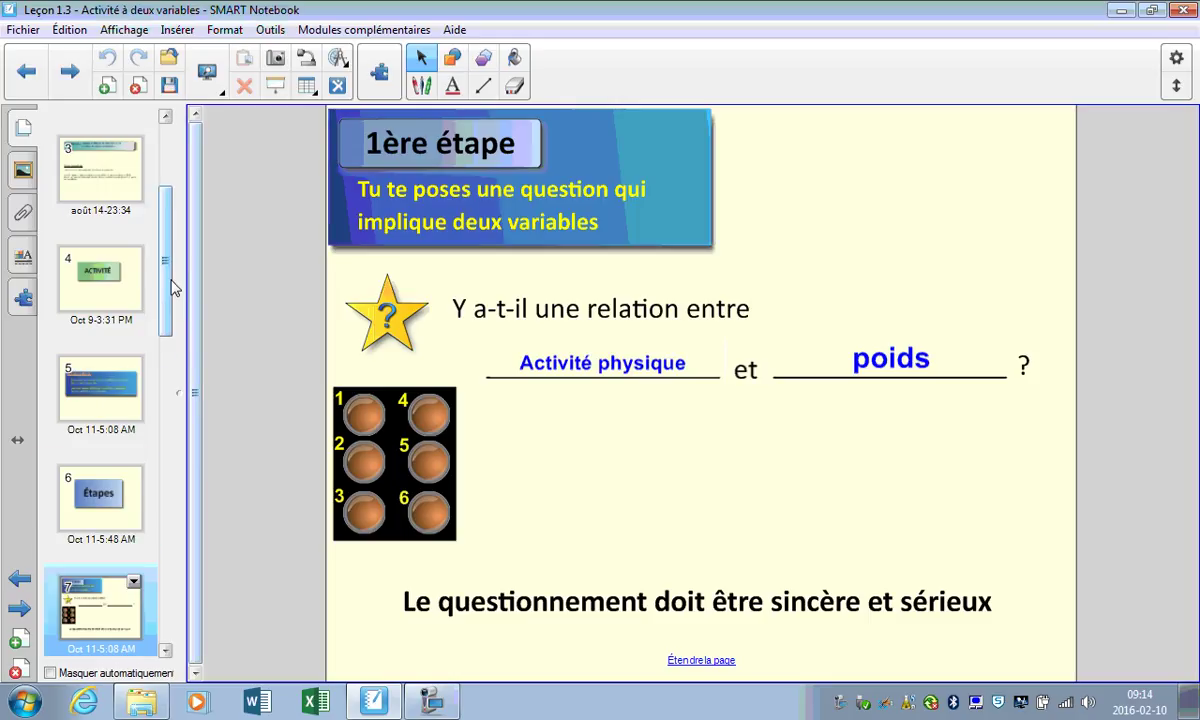
drag(168, 288, 177, 367)
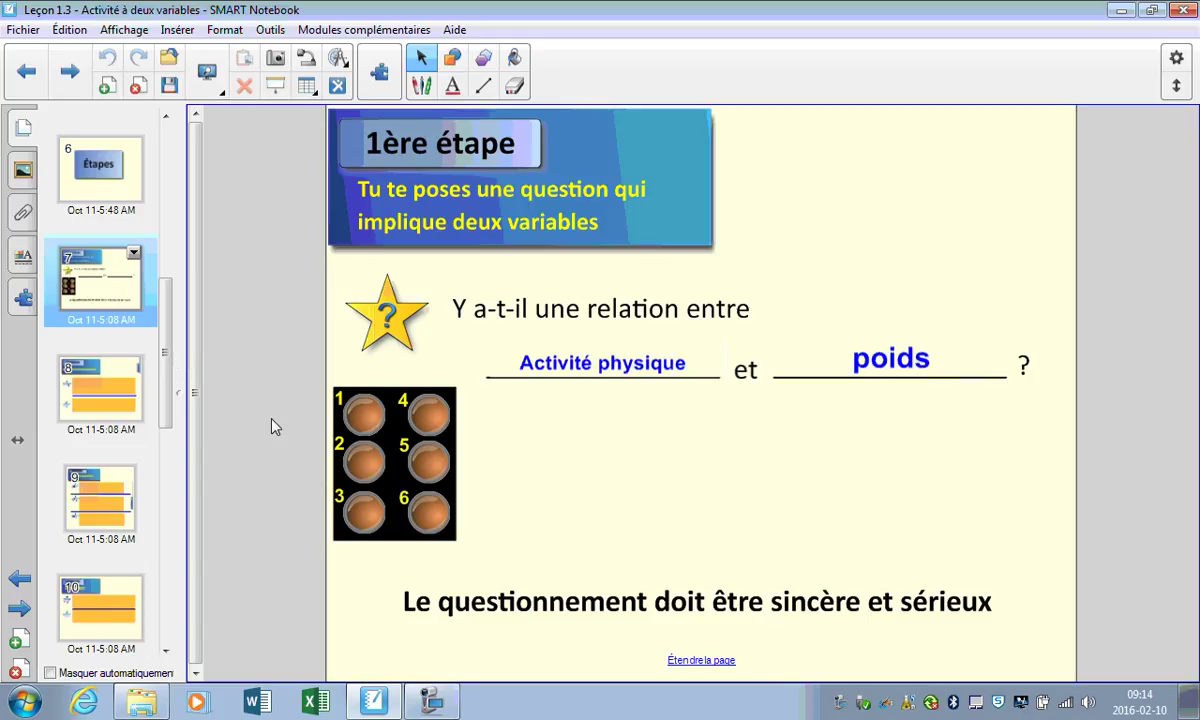
Reveal both data-collection instructions on the 2e étape slide, then move on to slide 9
click(76, 396)
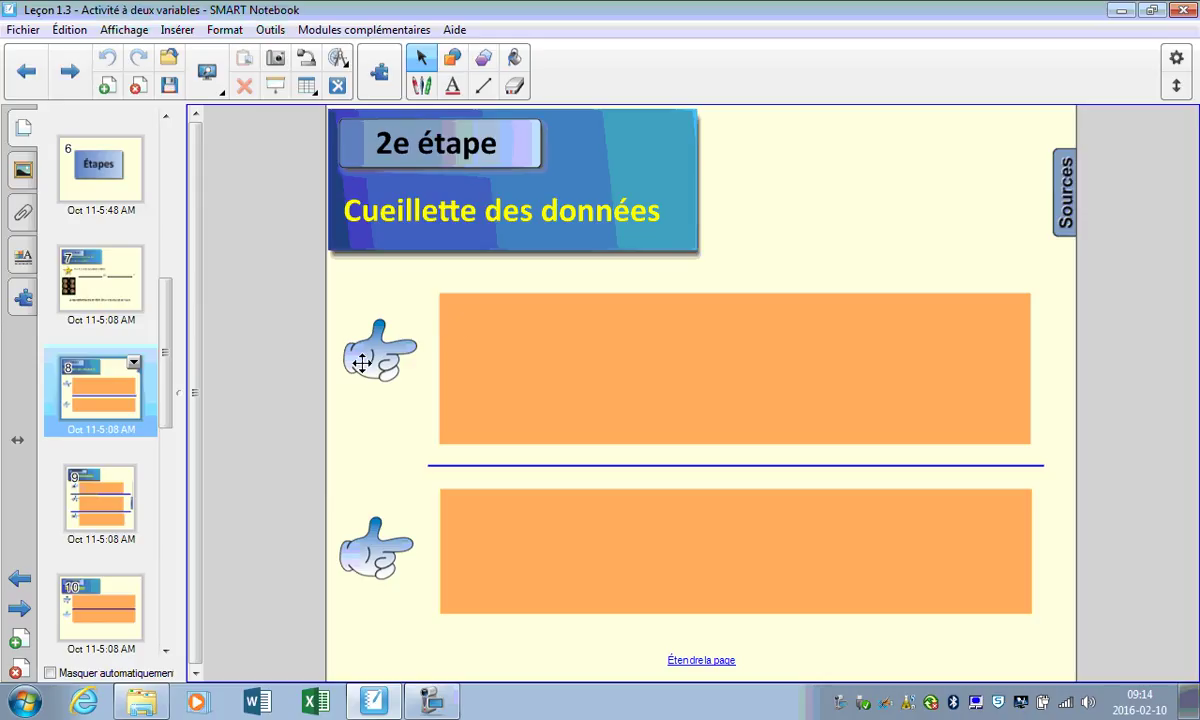
click(544, 369)
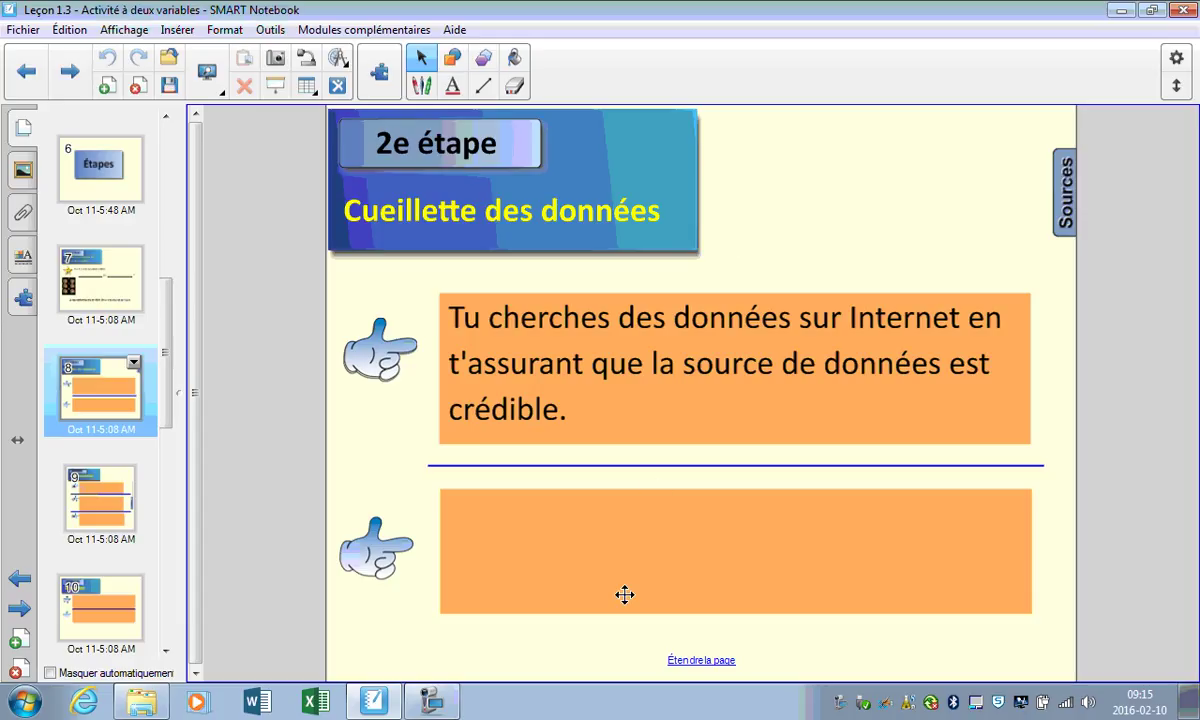
click(522, 524)
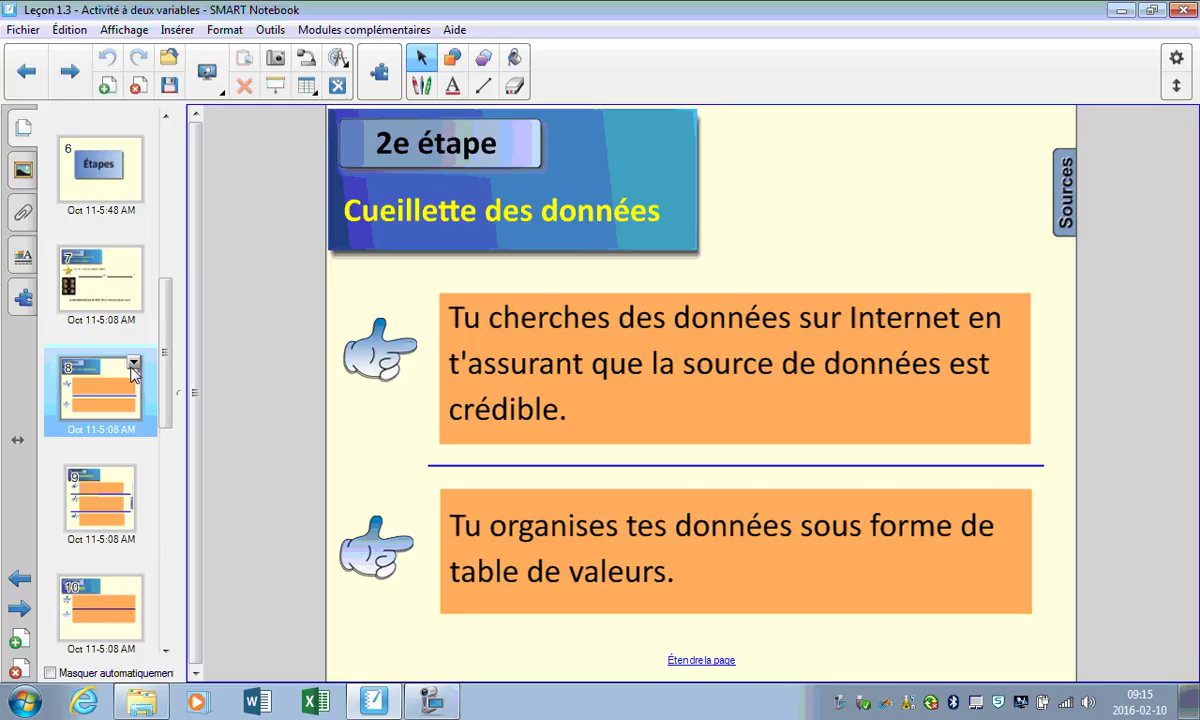
drag(166, 343, 171, 394)
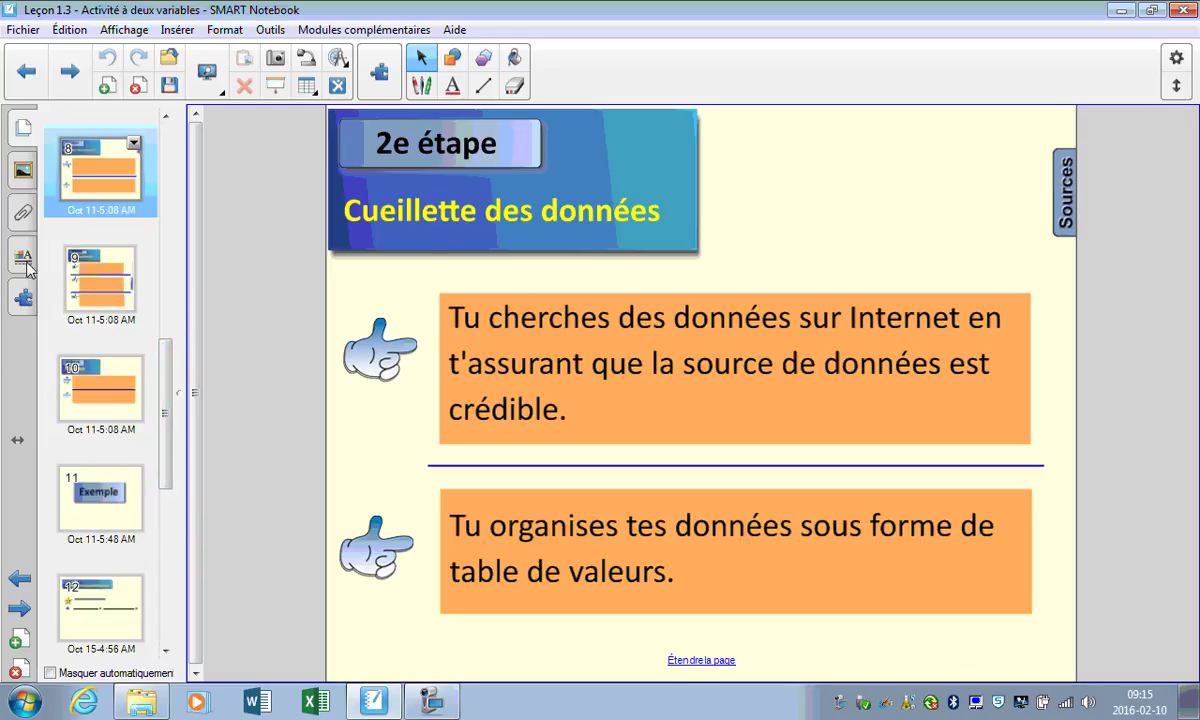
click(97, 250)
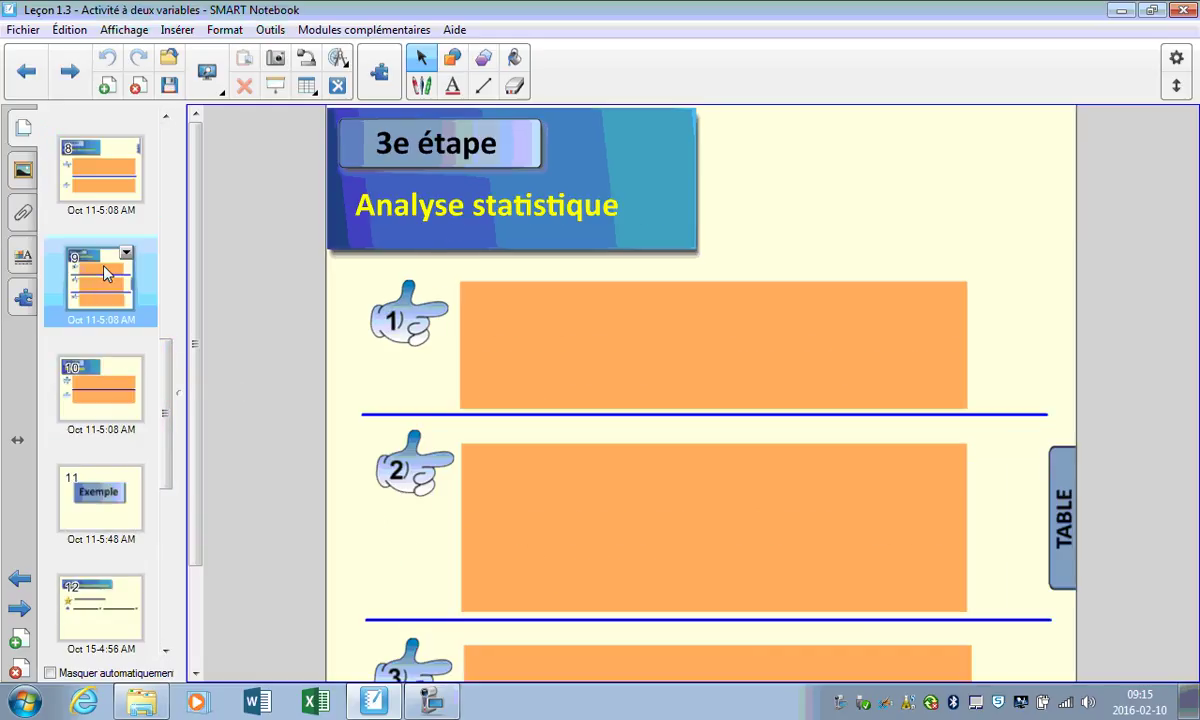
Reveal the scatter plot, correlation coefficient and regression instructions, and slide out the r-strength table
click(651, 361)
drag(197, 308, 217, 437)
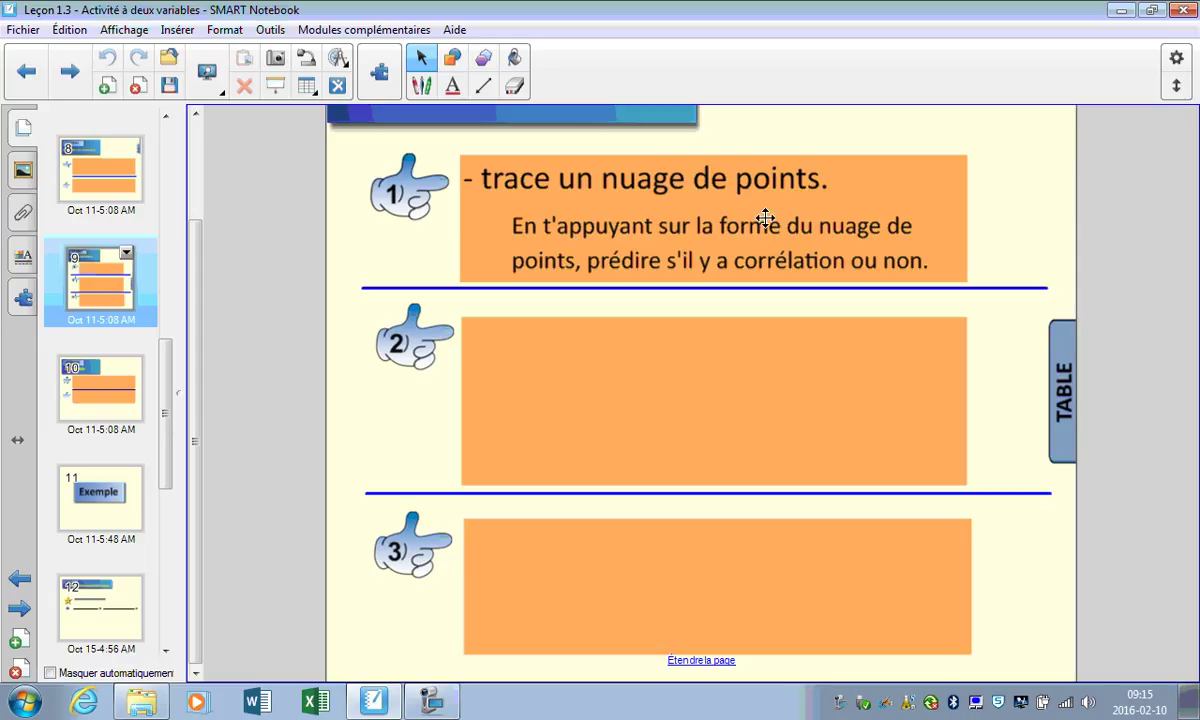
click(652, 437)
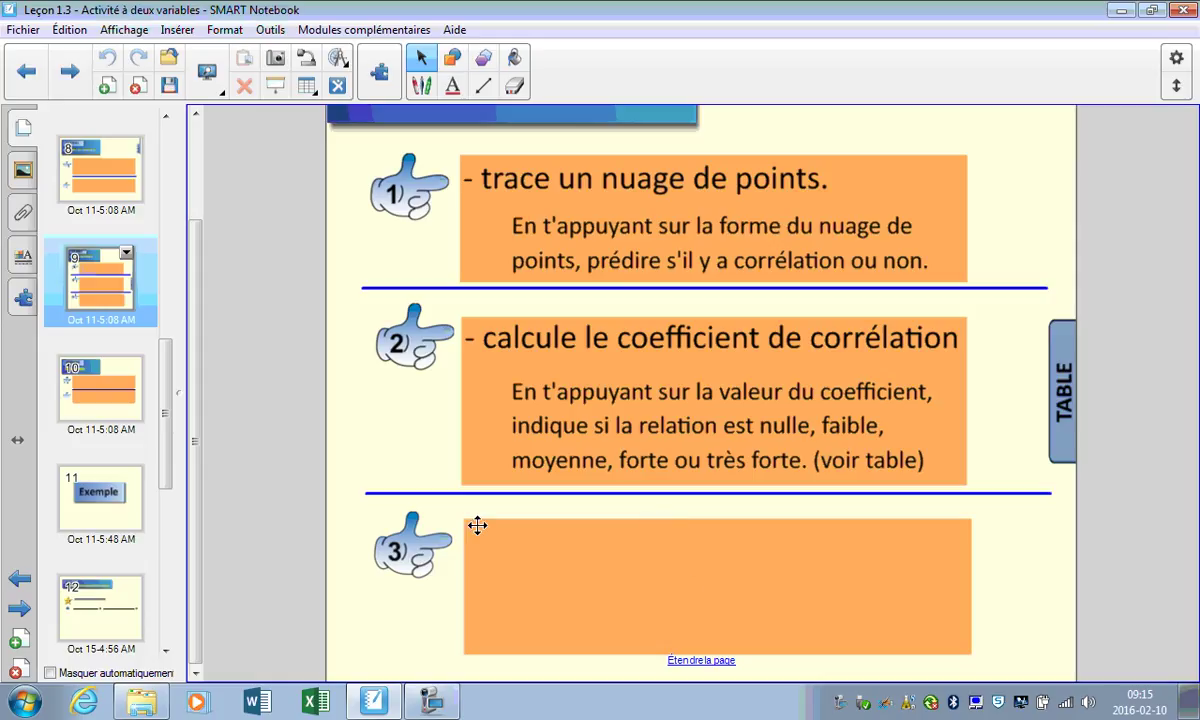
click(809, 525)
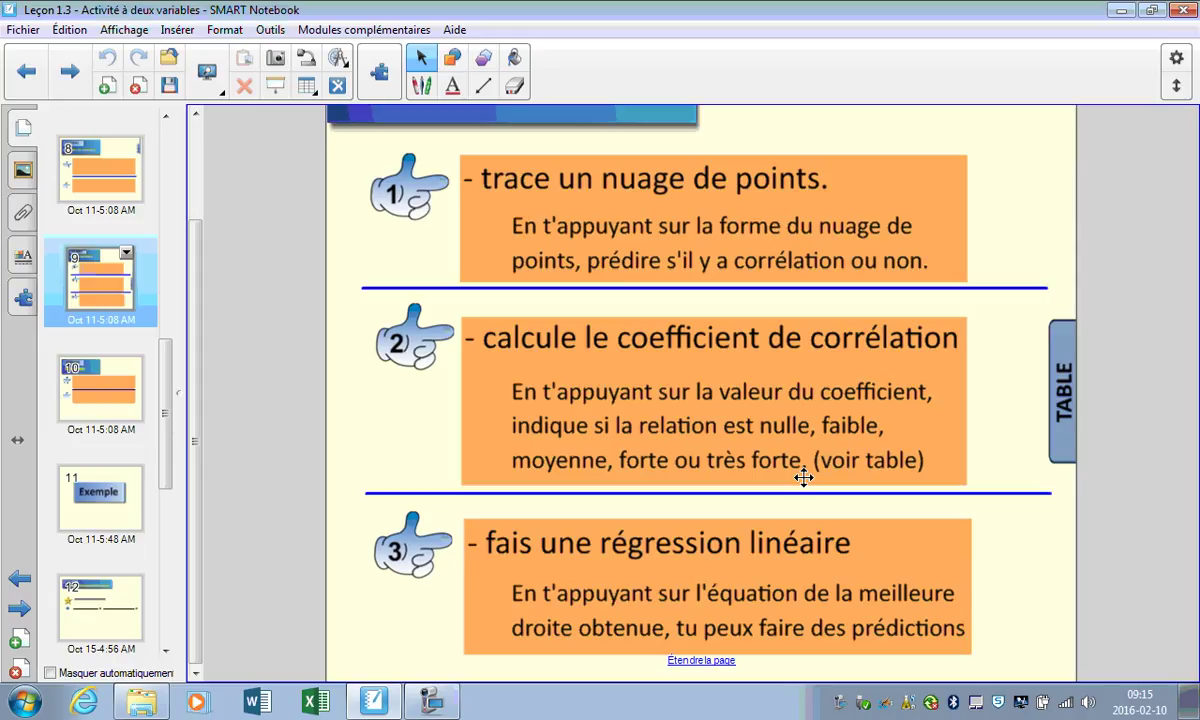
click(1023, 444)
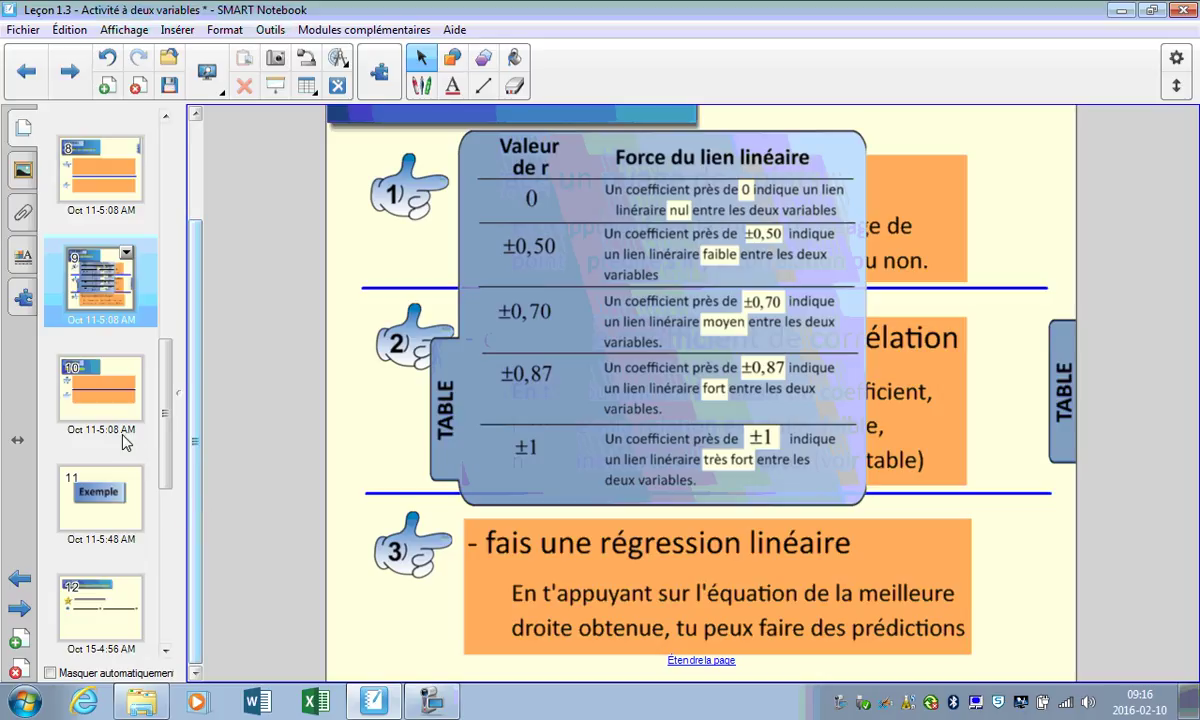
Reveal the conclusion and prediction instructions on slide 10, then advance to the slide 12 example question
click(105, 378)
click(648, 329)
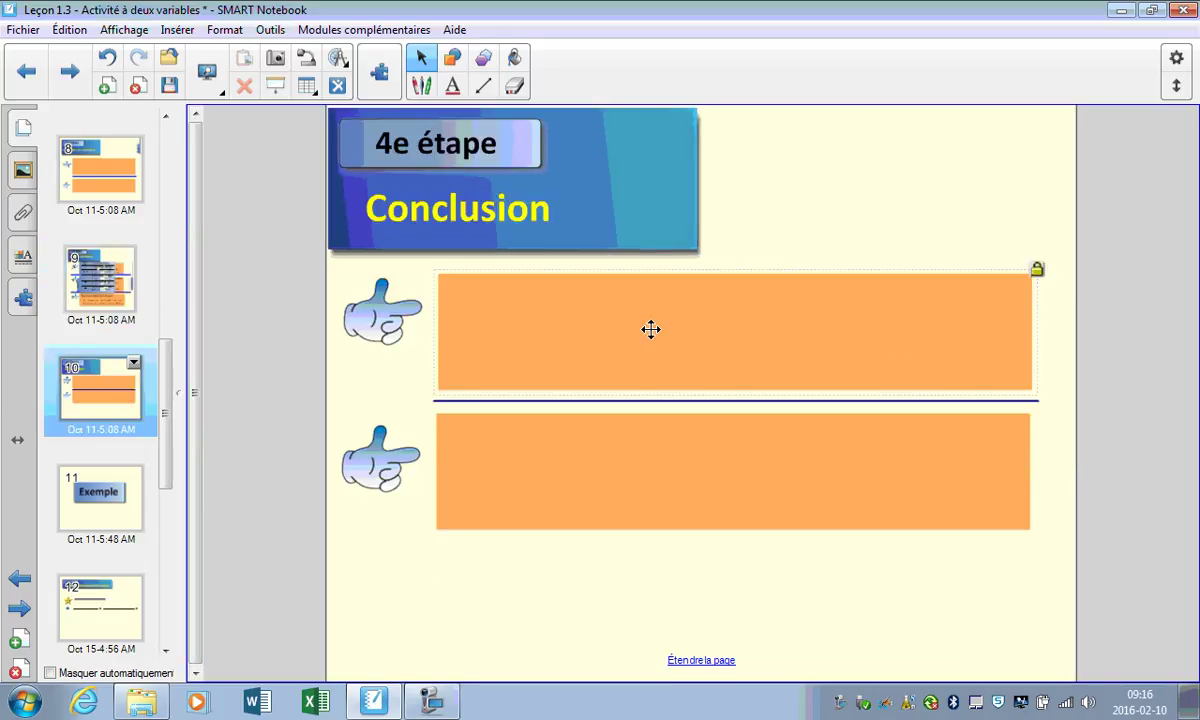
click(763, 360)
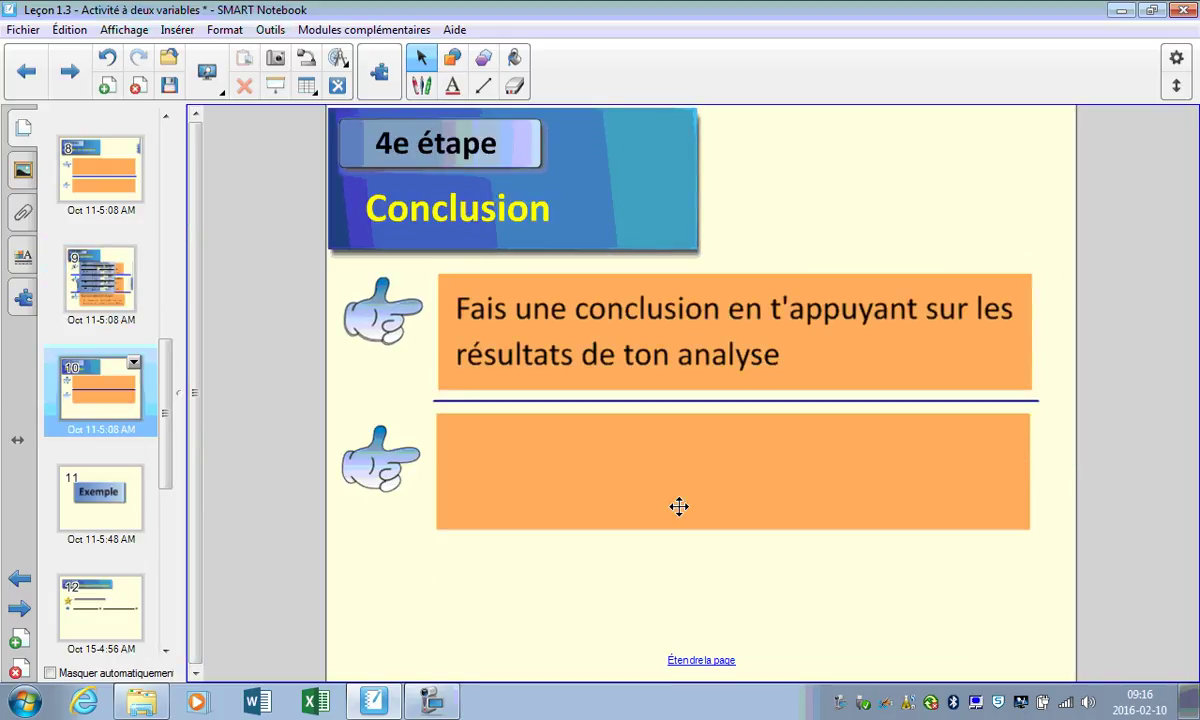
click(667, 466)
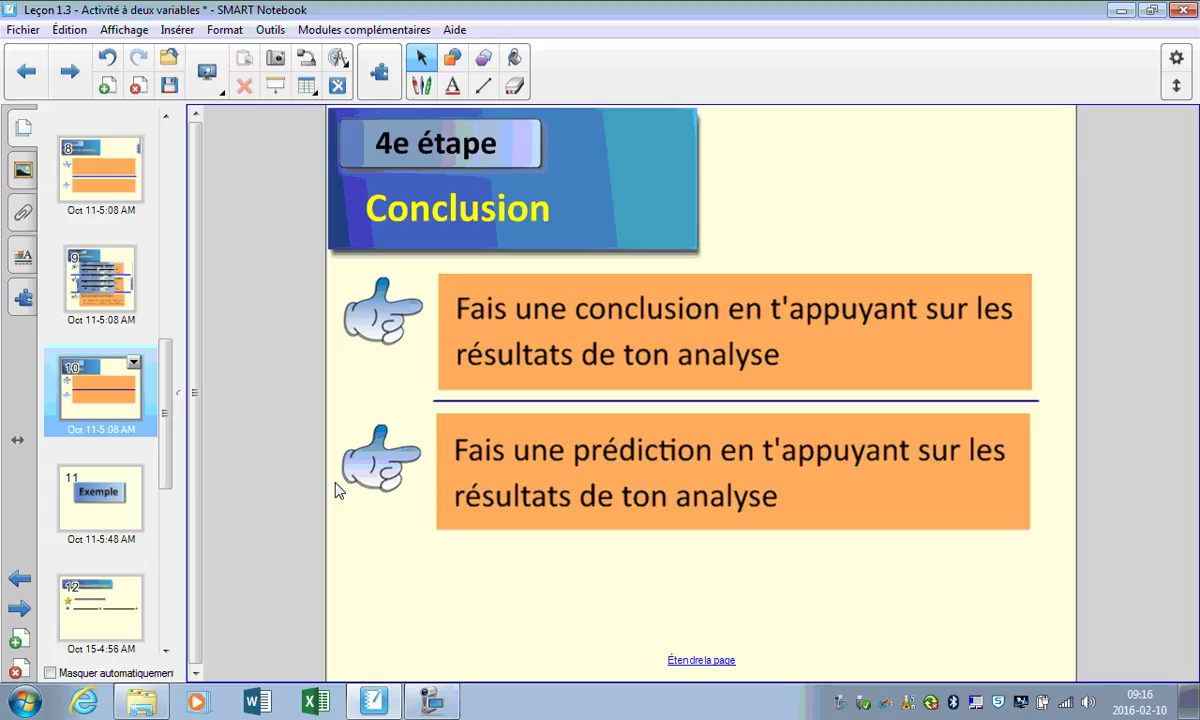
click(110, 490)
key(Page_Down)
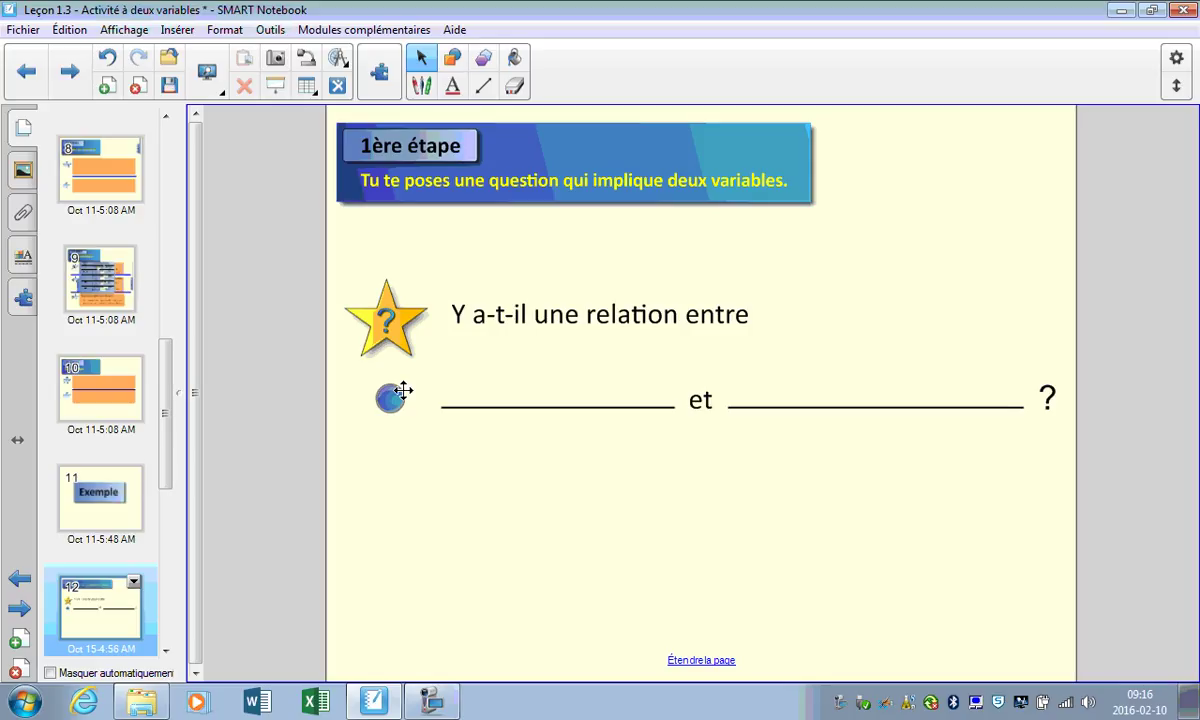
Fill in the example variables and reveal both data tables on slide 13
click(389, 397)
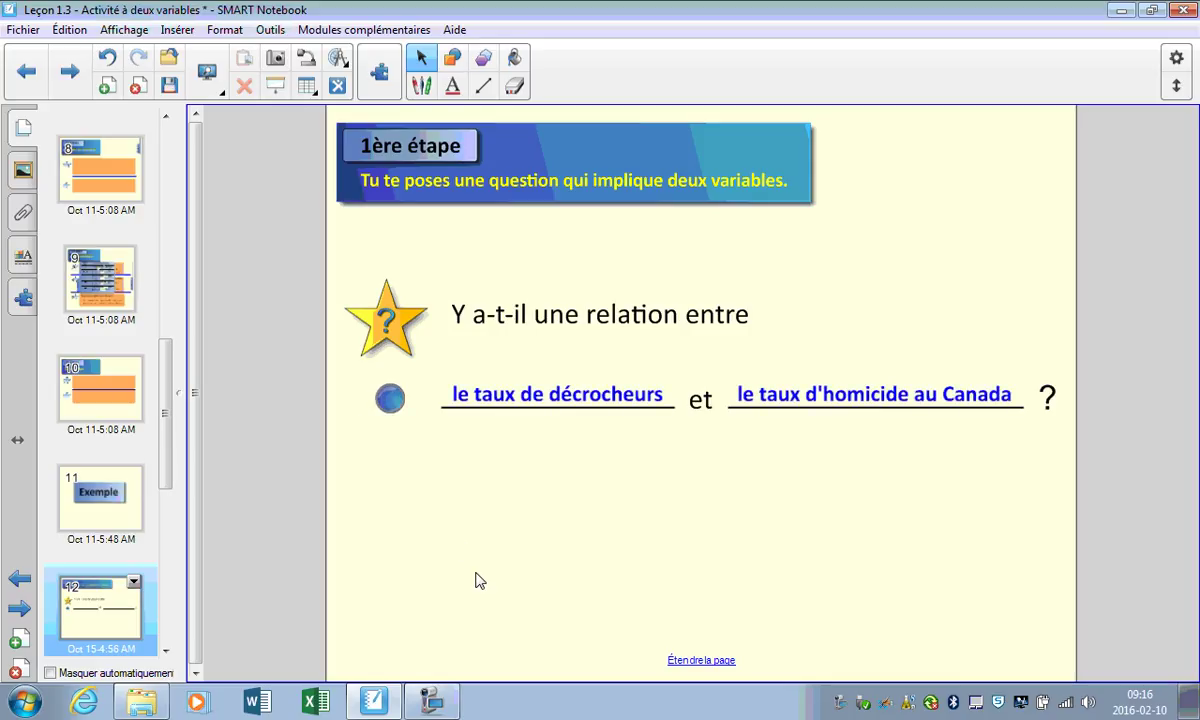
drag(162, 409, 162, 509)
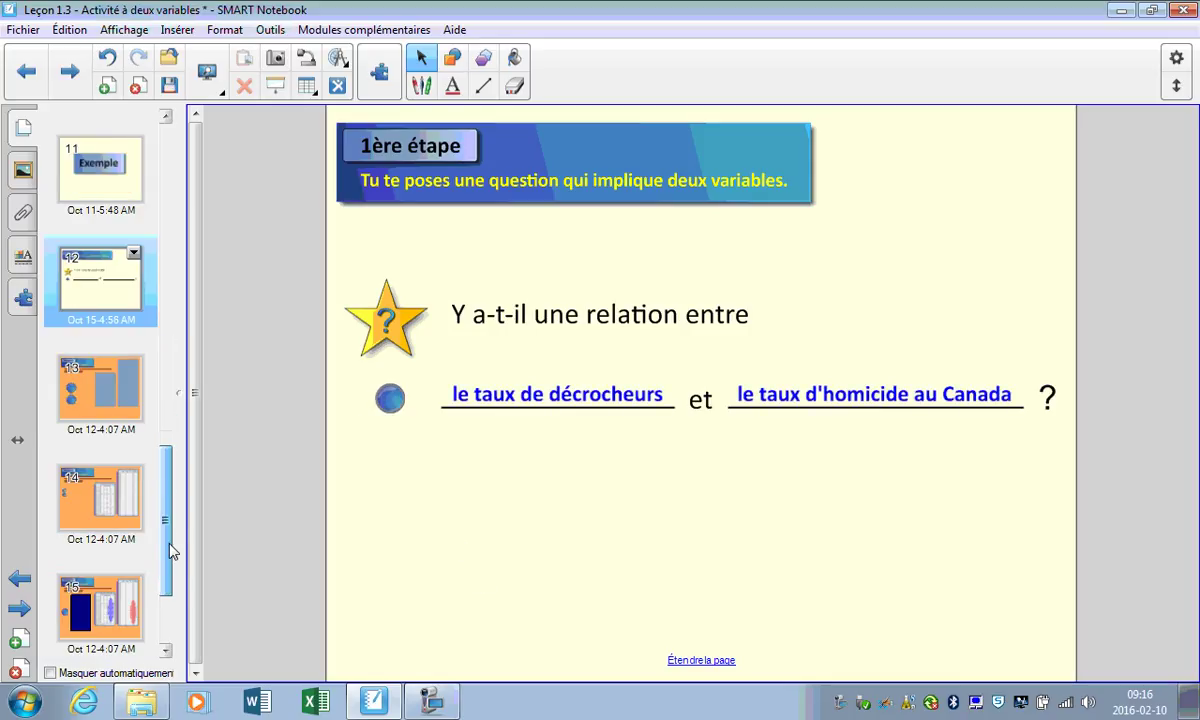
click(128, 381)
click(420, 378)
click(426, 505)
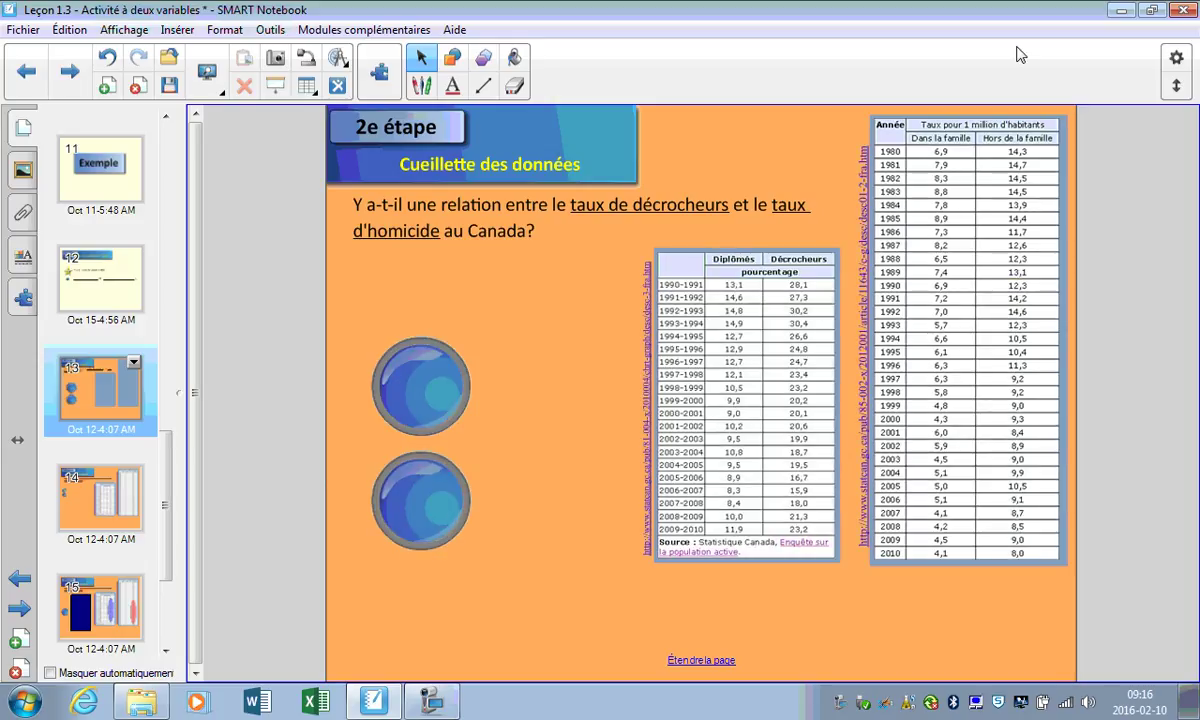
Circle the Décrocheurs and Hors de la famille columns, then reveal slide 15's combined table
click(127, 500)
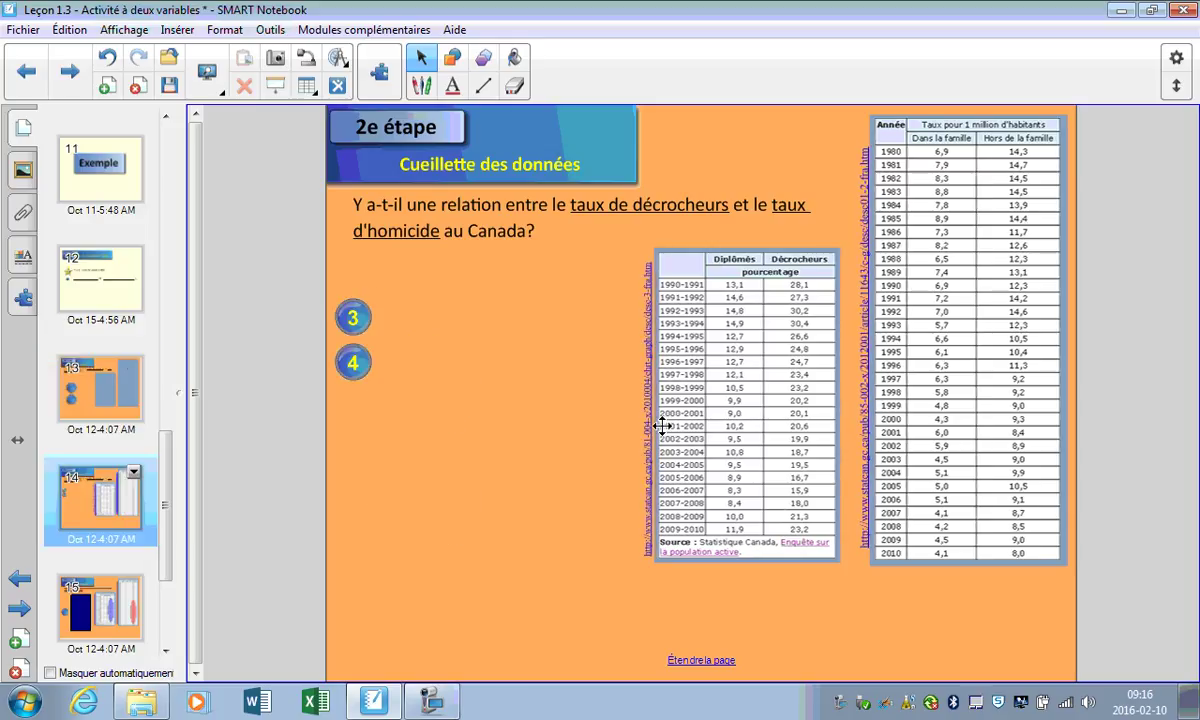
click(353, 313)
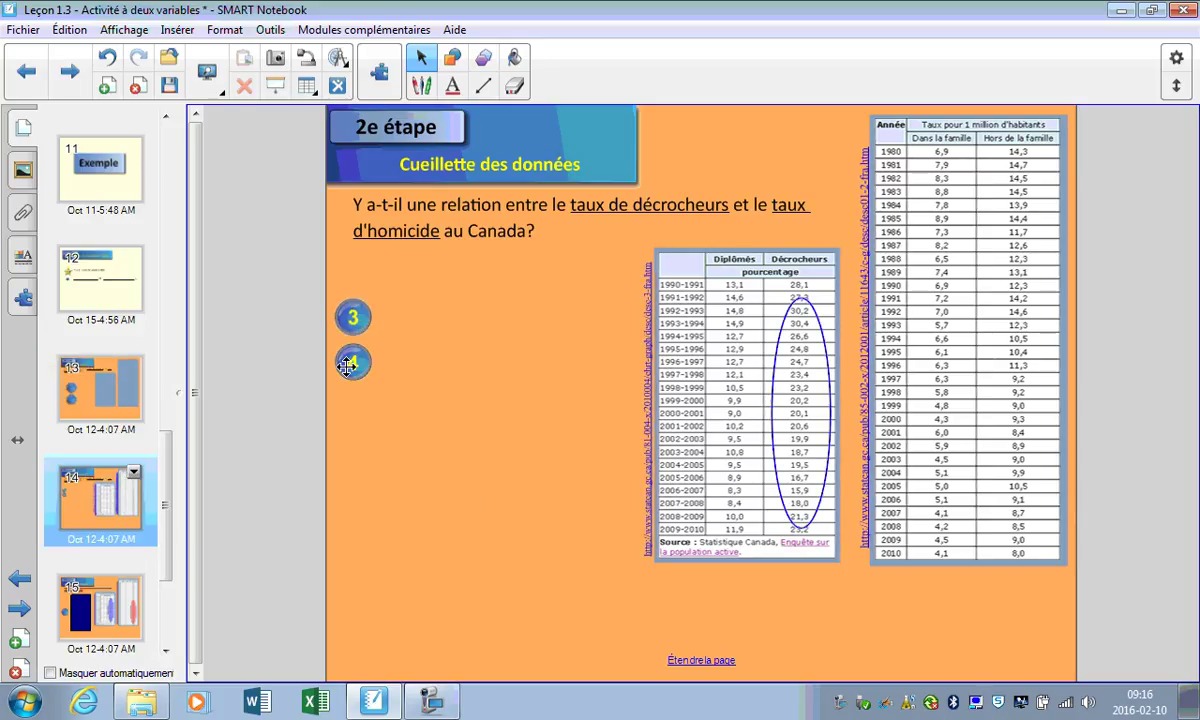
click(353, 360)
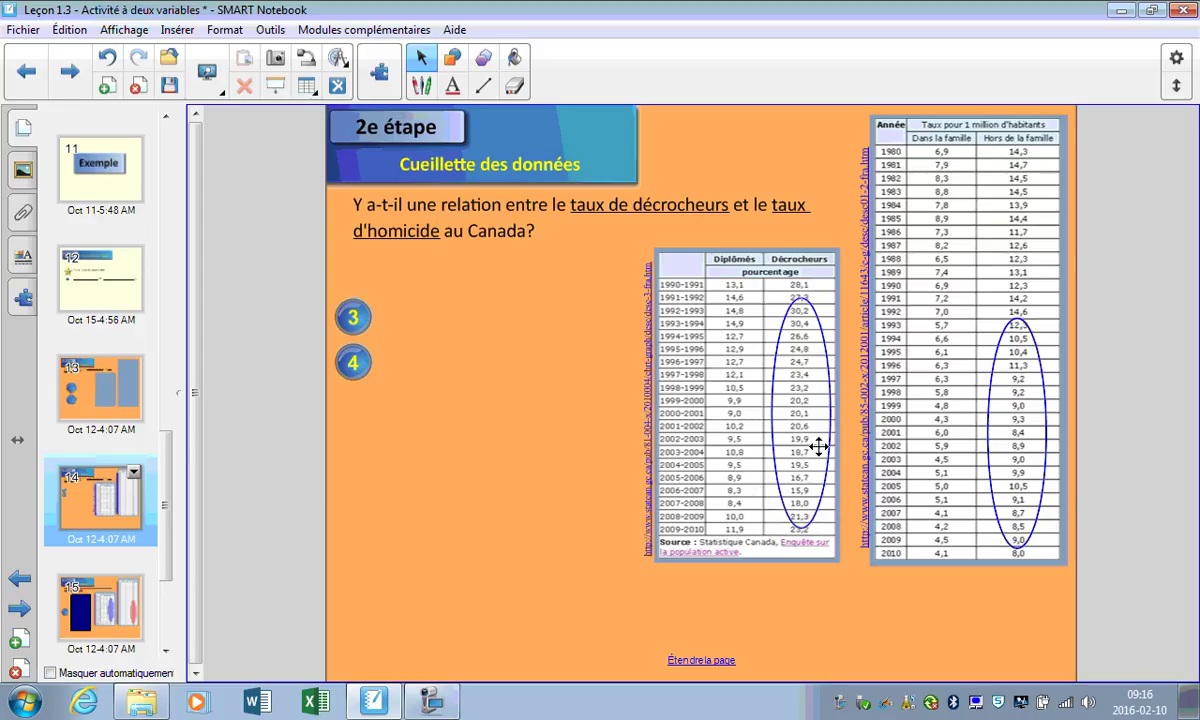
click(100, 607)
click(355, 425)
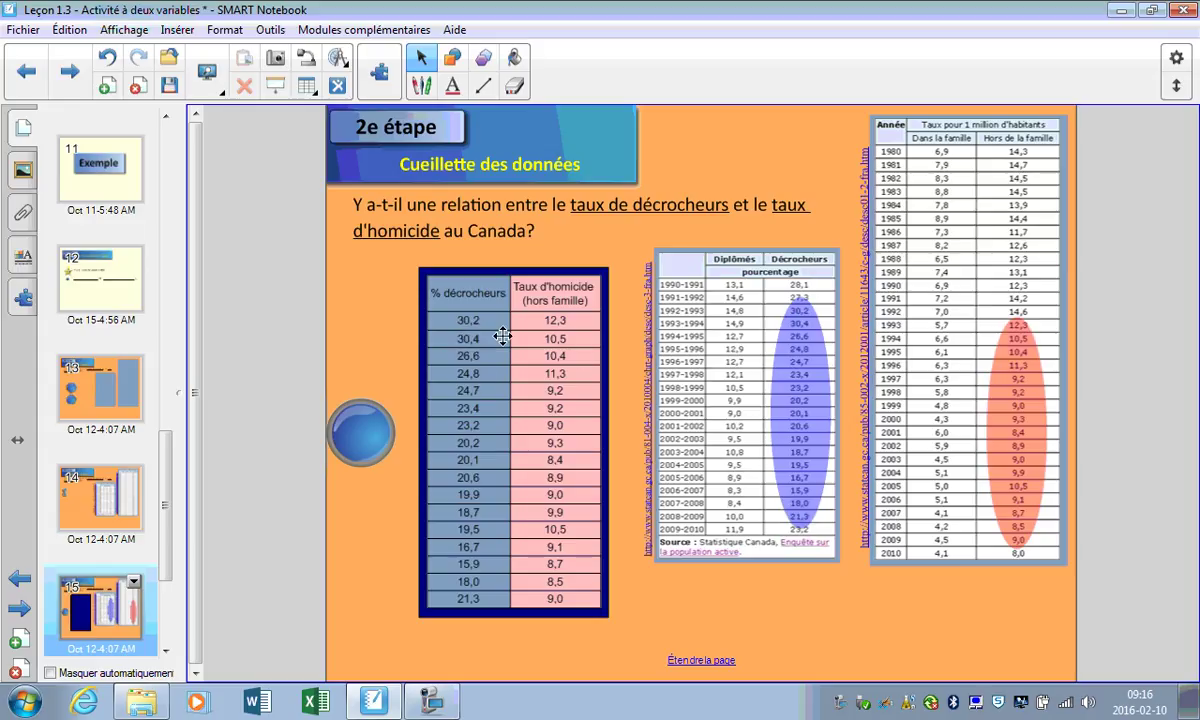
View slide 16's statistical analysis, page back and forth through the lesson, then open conclusion slide 17
scroll(140, 500, down, 3)
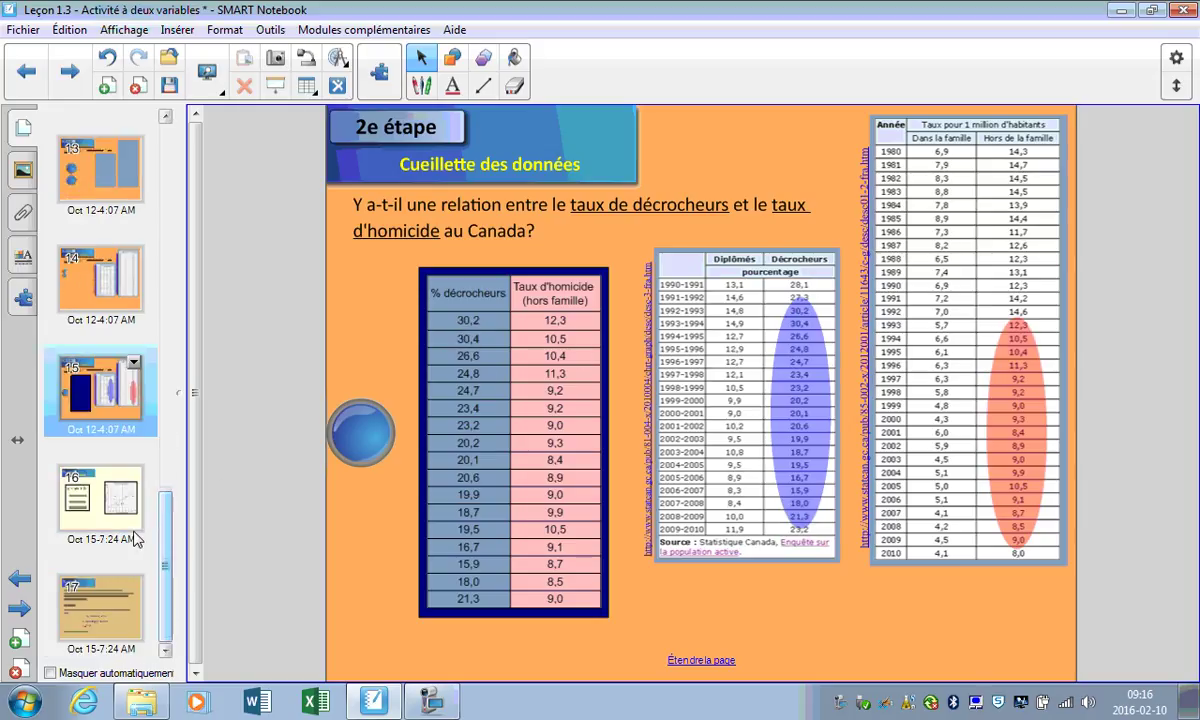
click(124, 511)
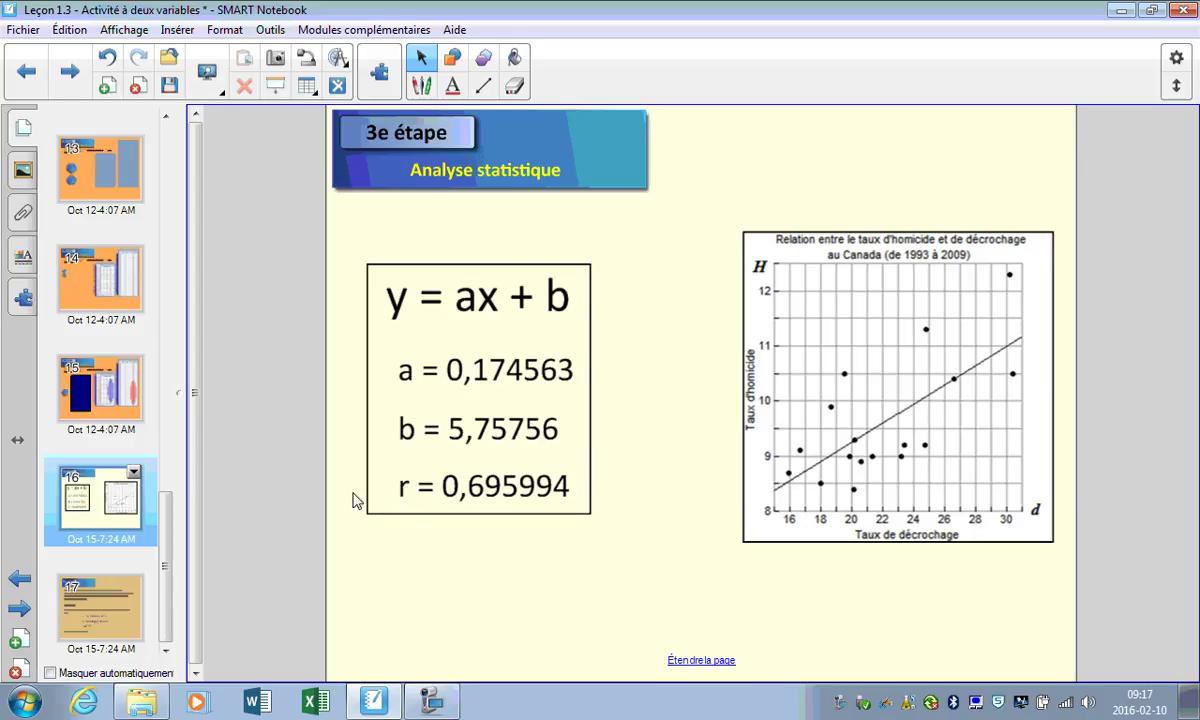
key(Page_Up)
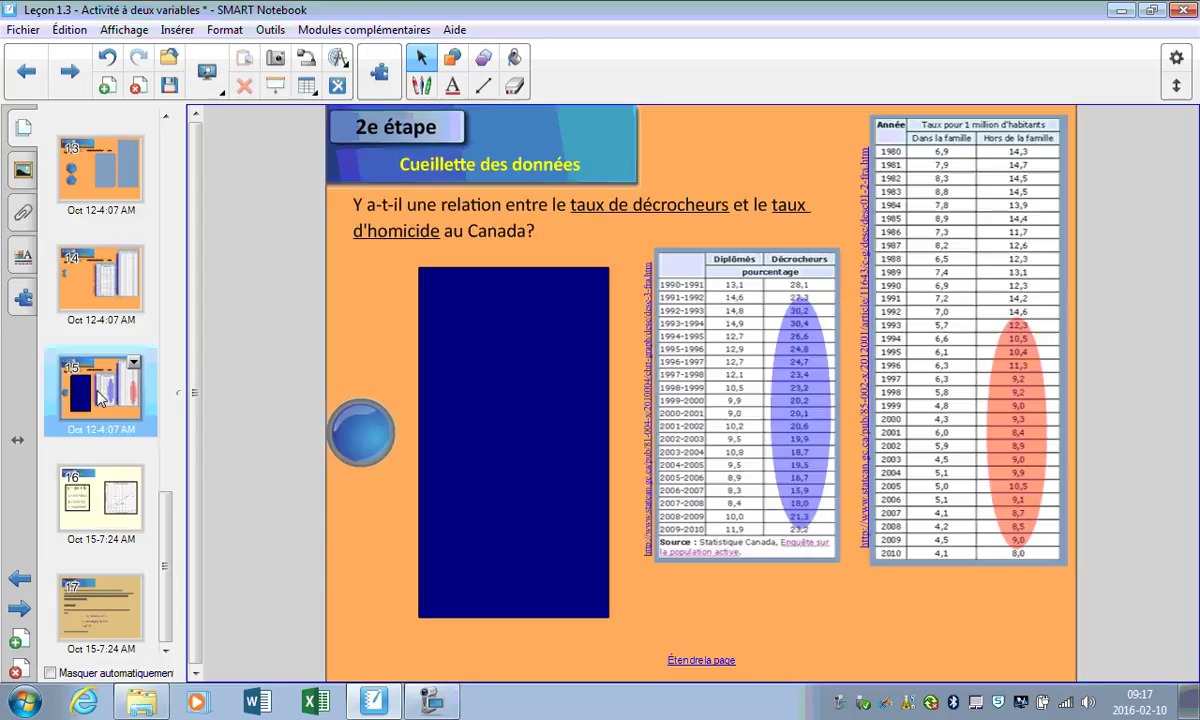
key(Page_Up)
key(Page_Up)
key(Page_Up)
key(Page_Up)
key(Page_Up)
key(Page_Up)
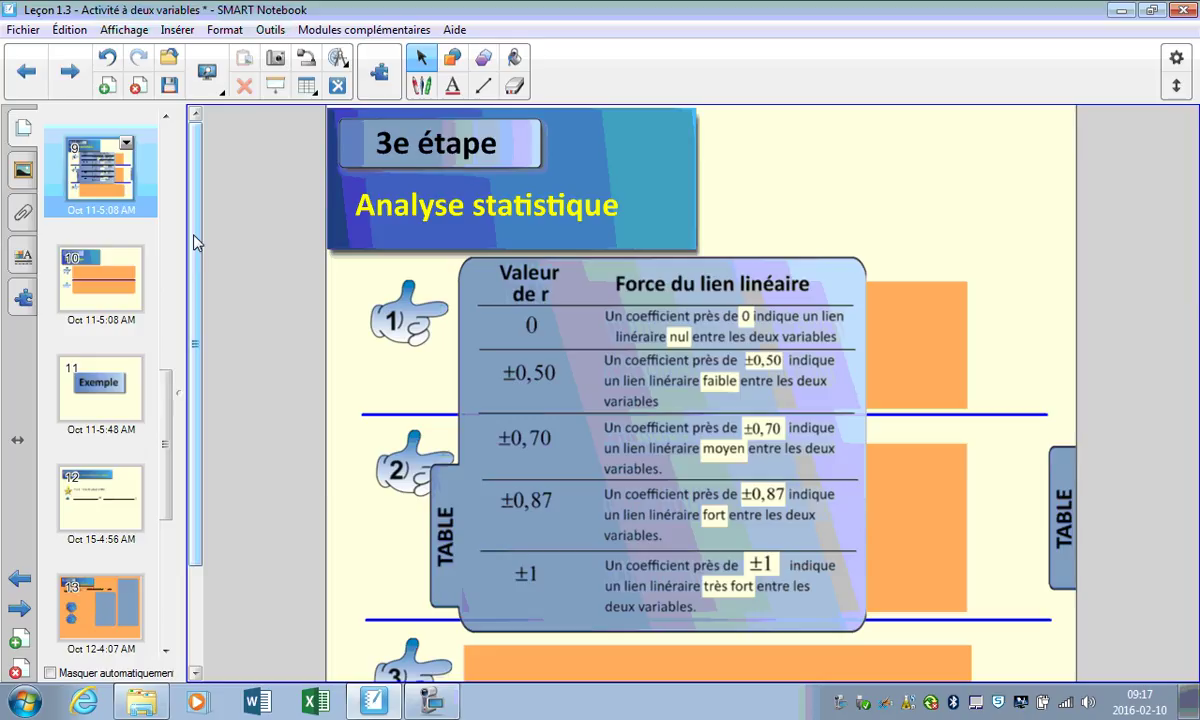
key(Page_Down)
key(Page_Down)
key(Page_Down)
key(Page_Down)
key(Page_Down)
key(Page_Down)
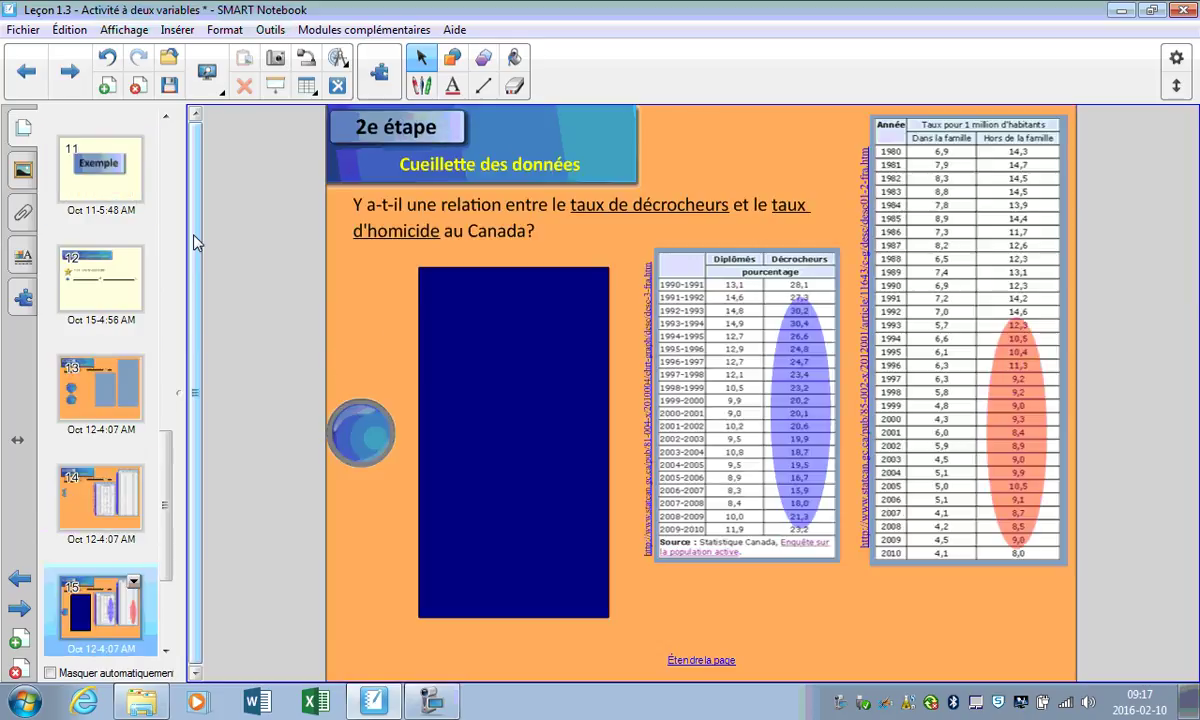
key(Page_Down)
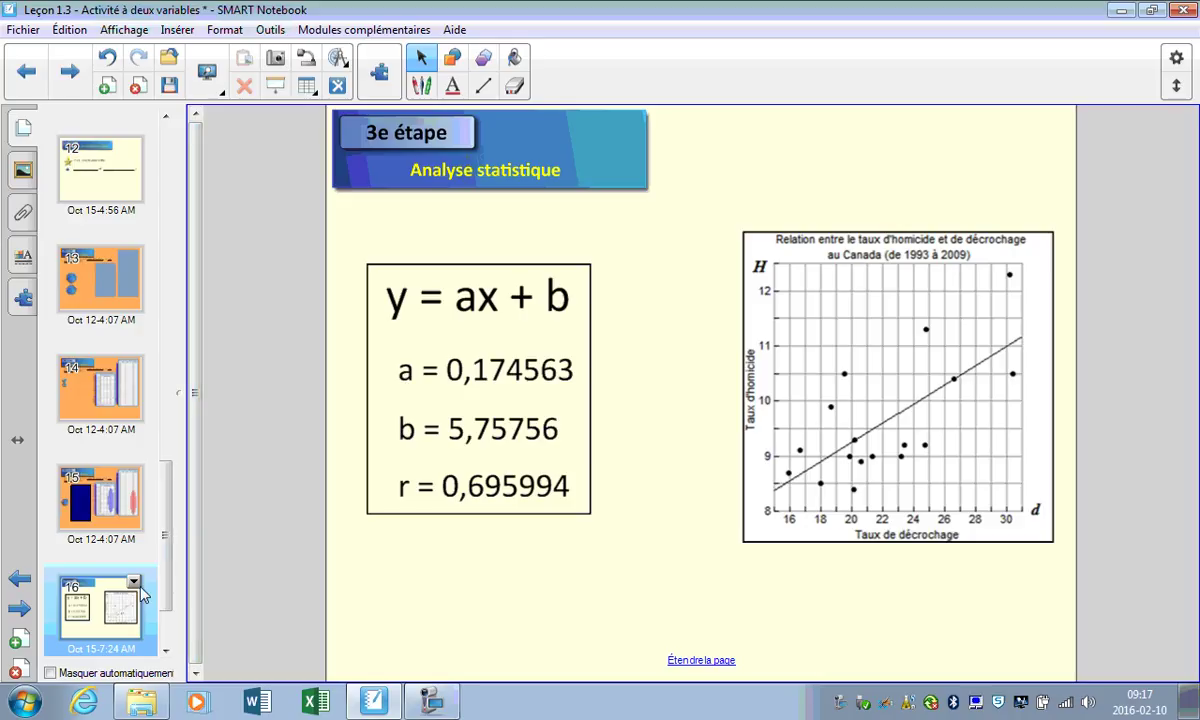
scroll(142, 594, down, 2)
click(110, 590)
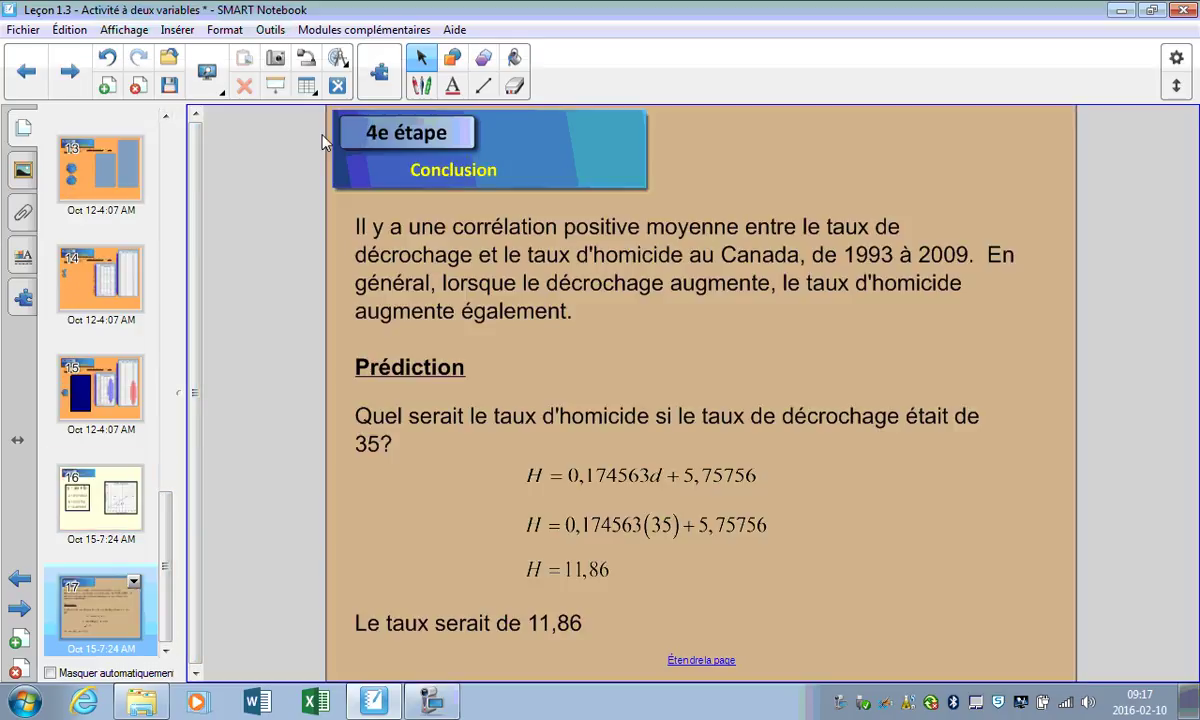
Revisit slides 16, 17 and 15, reveal the dropout-homicide table, return to slide 16, and open Windows Start search
click(92, 505)
click(130, 594)
click(111, 383)
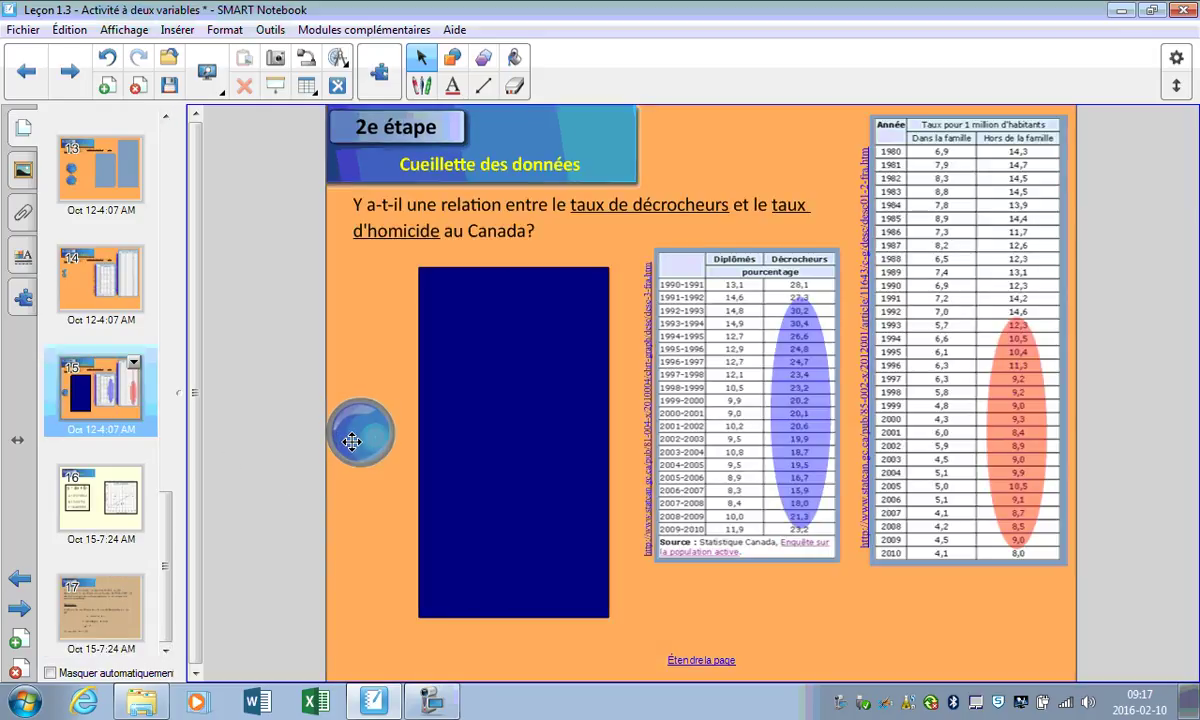
click(355, 430)
key(Page_Down)
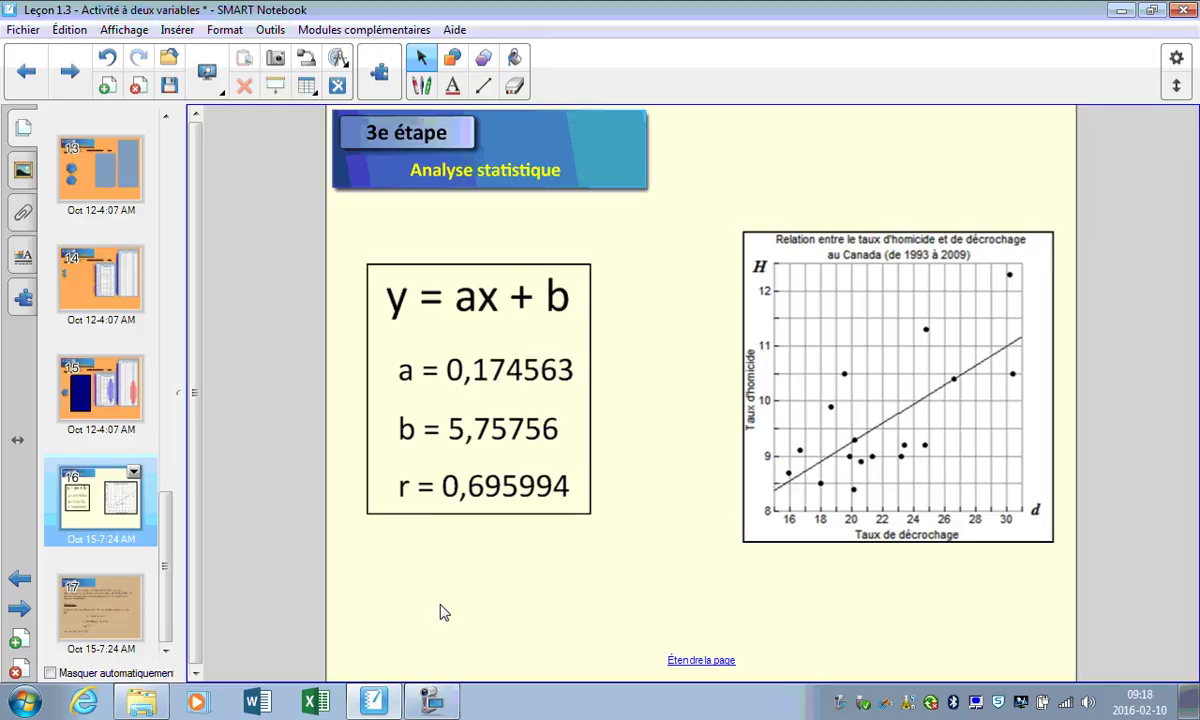
key(super)
Launch Excel, create a blank workbook, and select cell A1
text(E)
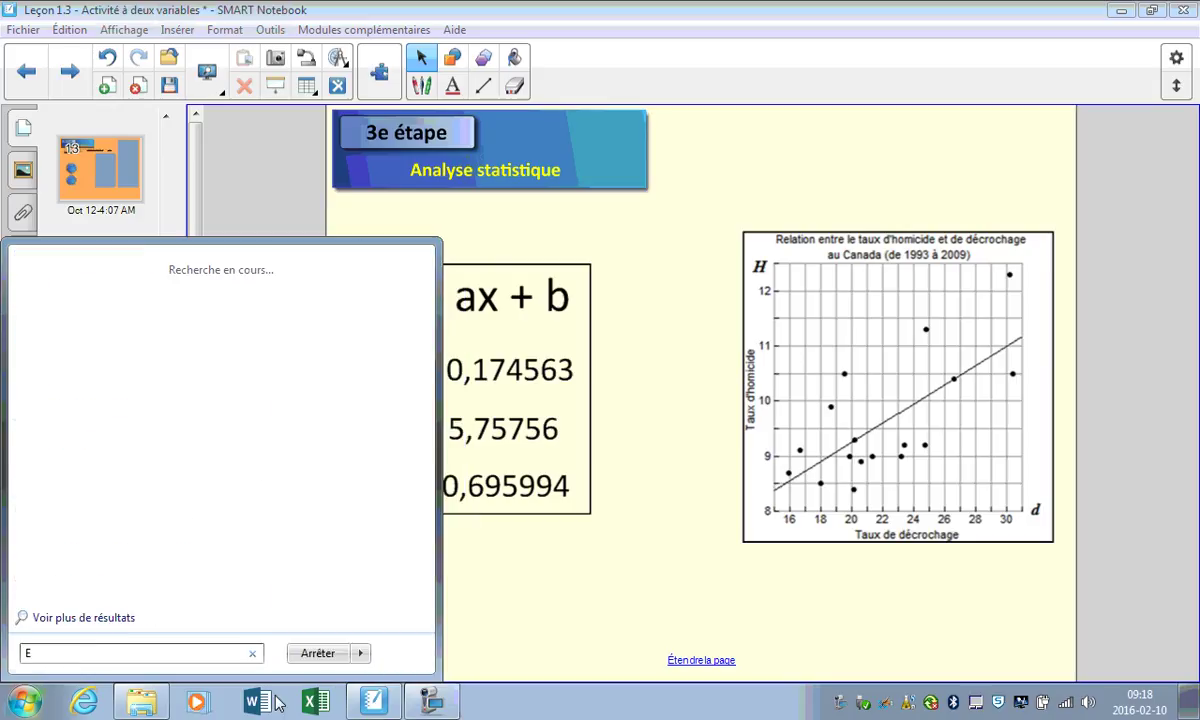
key(BackSpace)
click(315, 701)
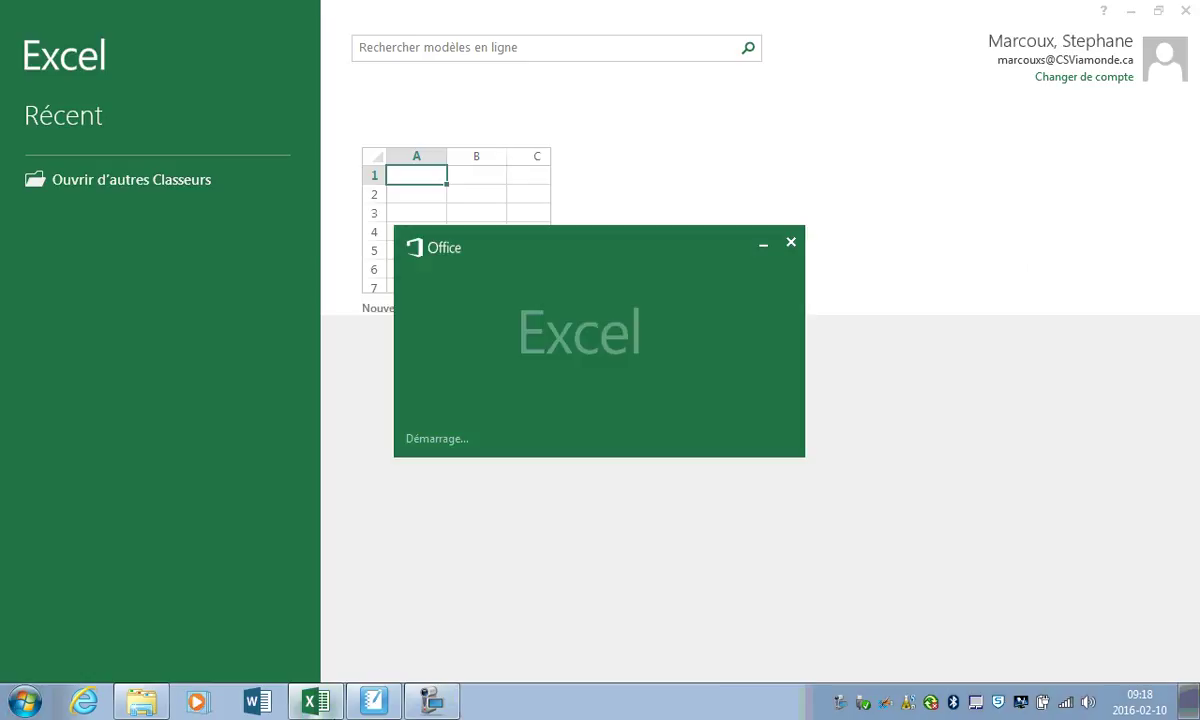
click(460, 300)
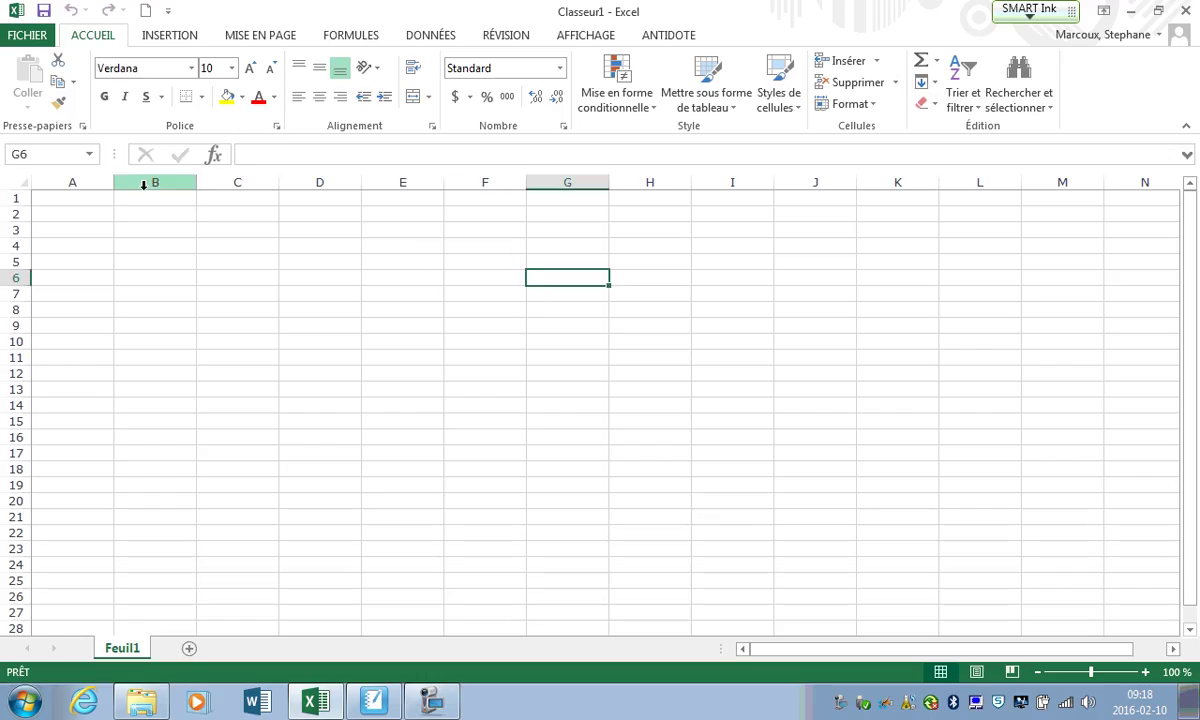
click(70, 200)
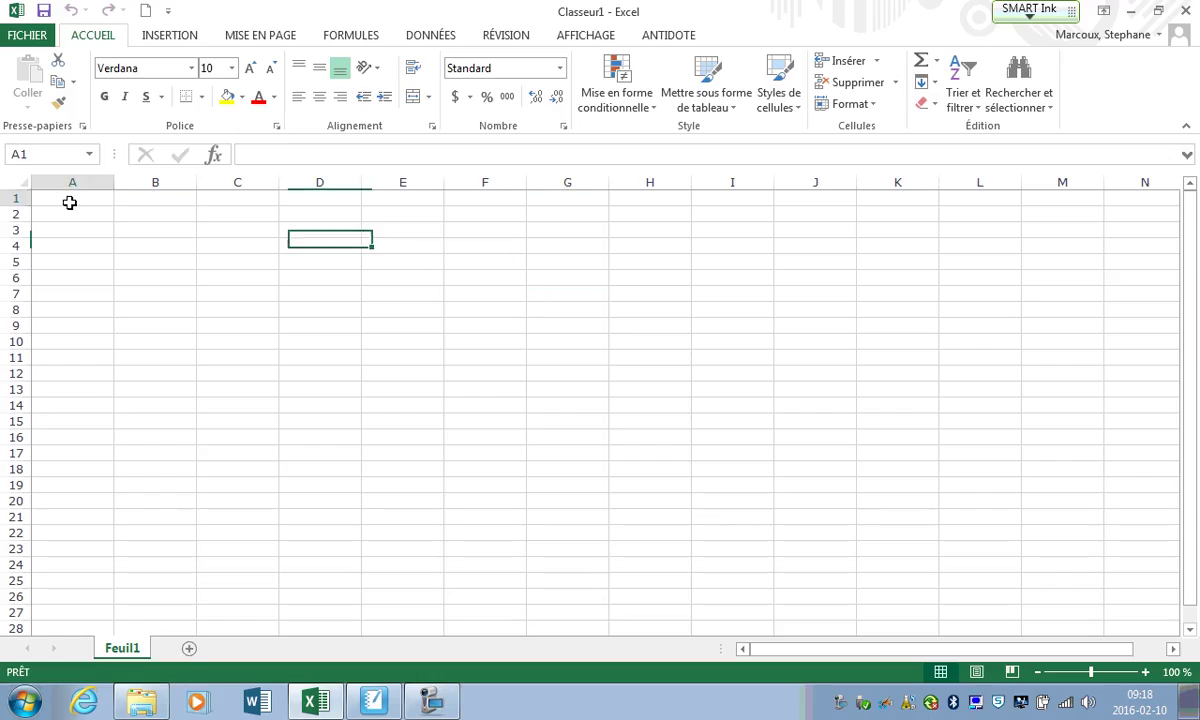
Go back to SMART Notebook and reveal the dropout and homicide table on slide 15
click(371, 703)
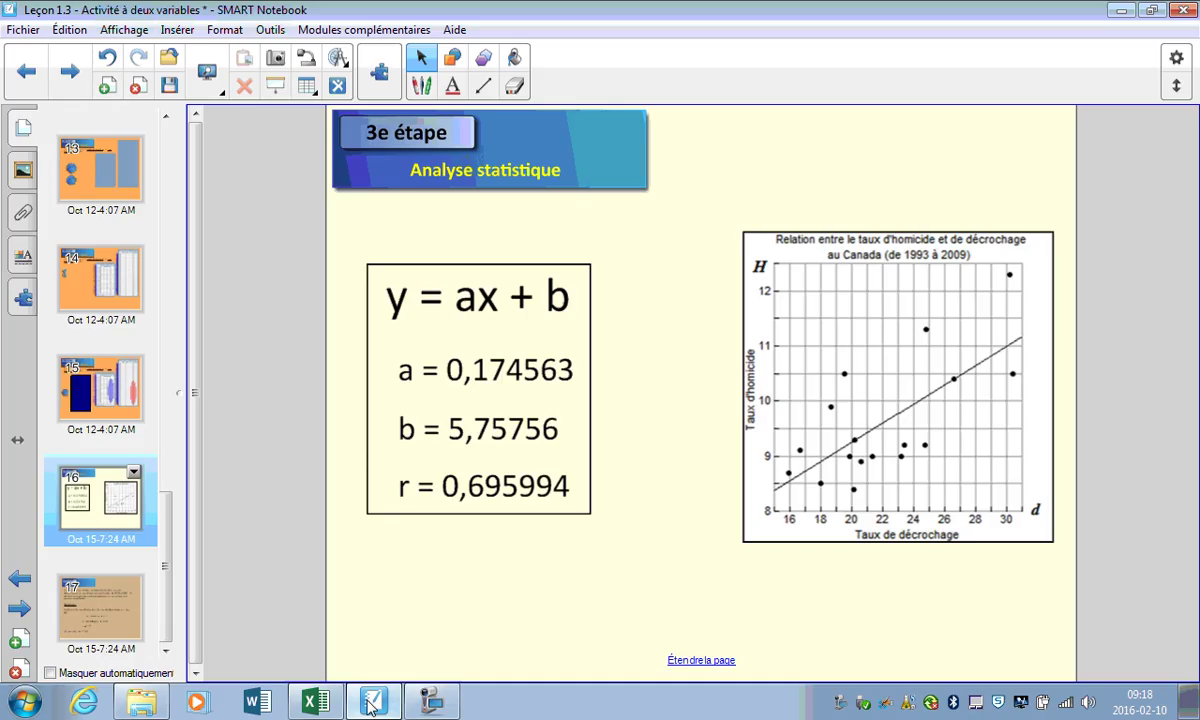
click(100, 391)
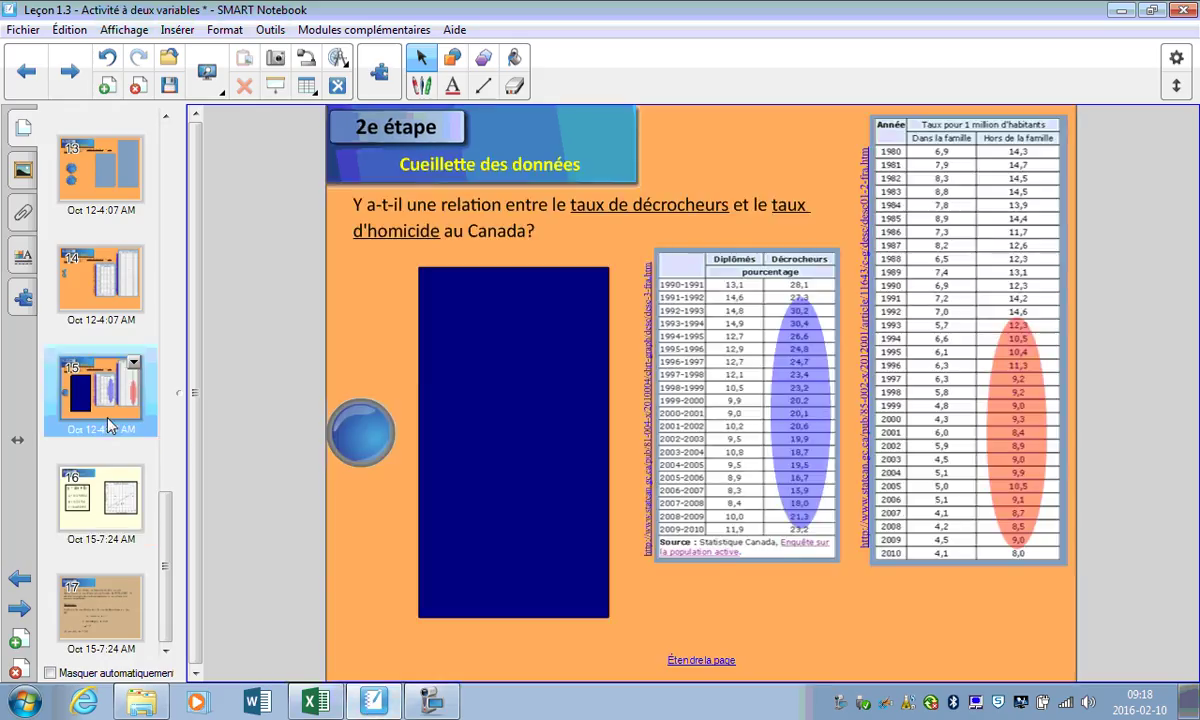
click(355, 422)
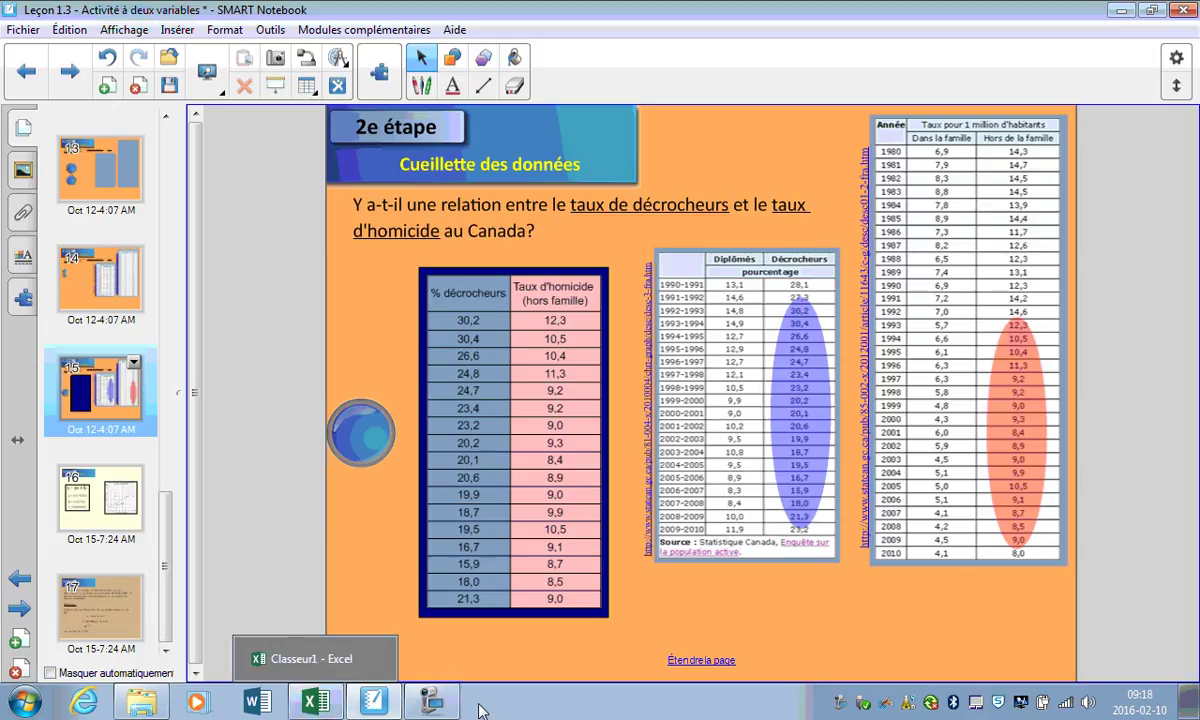
Enter headers '% DÉCROCHEURS' in A1 and 'T.H.' in B1, autofit column A, and restore the window
click(307, 699)
text(%)
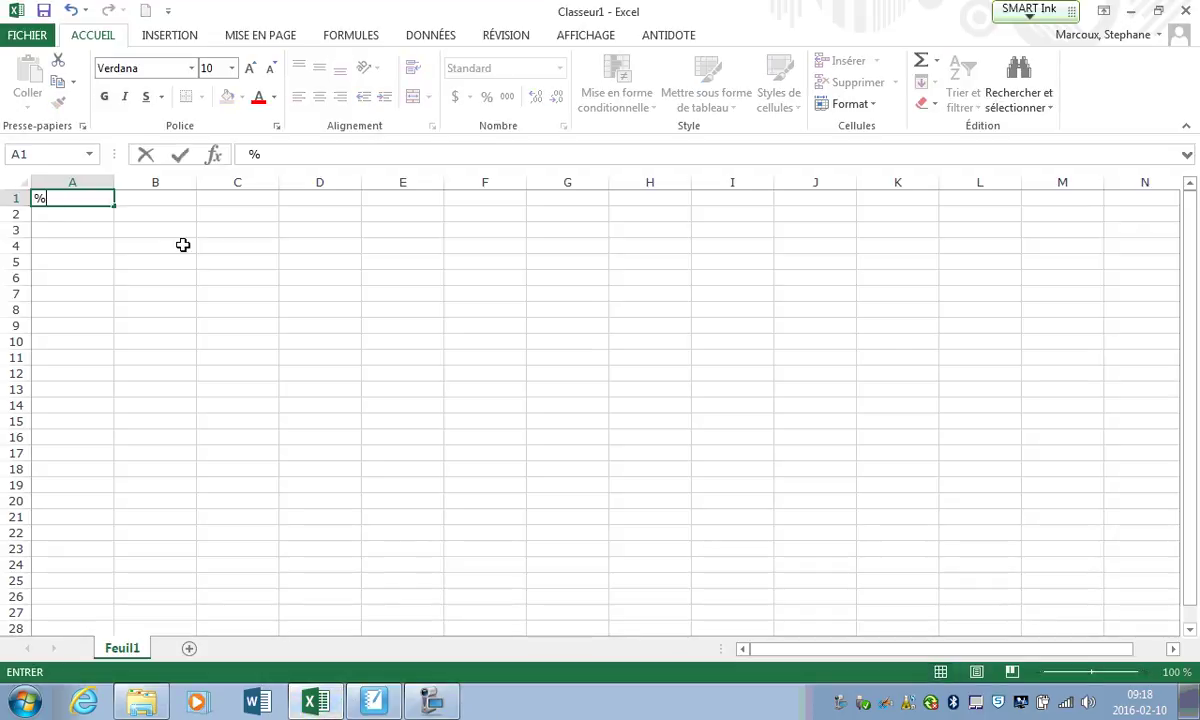
text( DÉCROCHEURS)
key(Return)
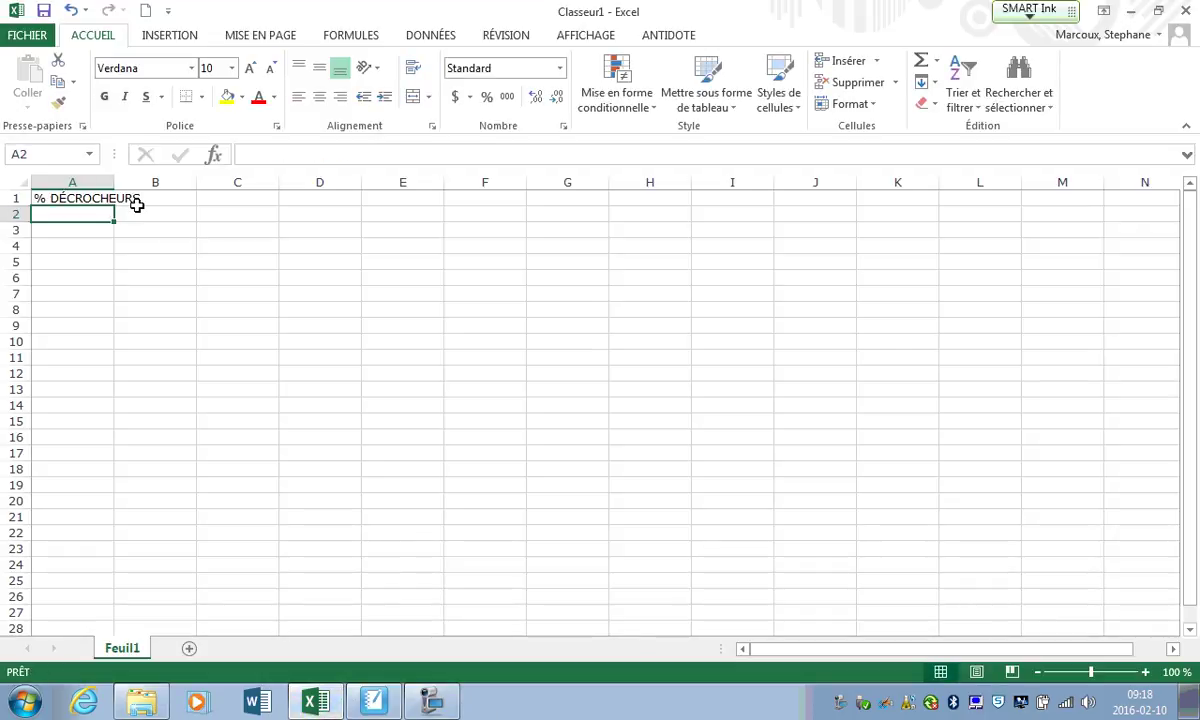
double_click(111, 174)
click(215, 197)
text(T.H.)
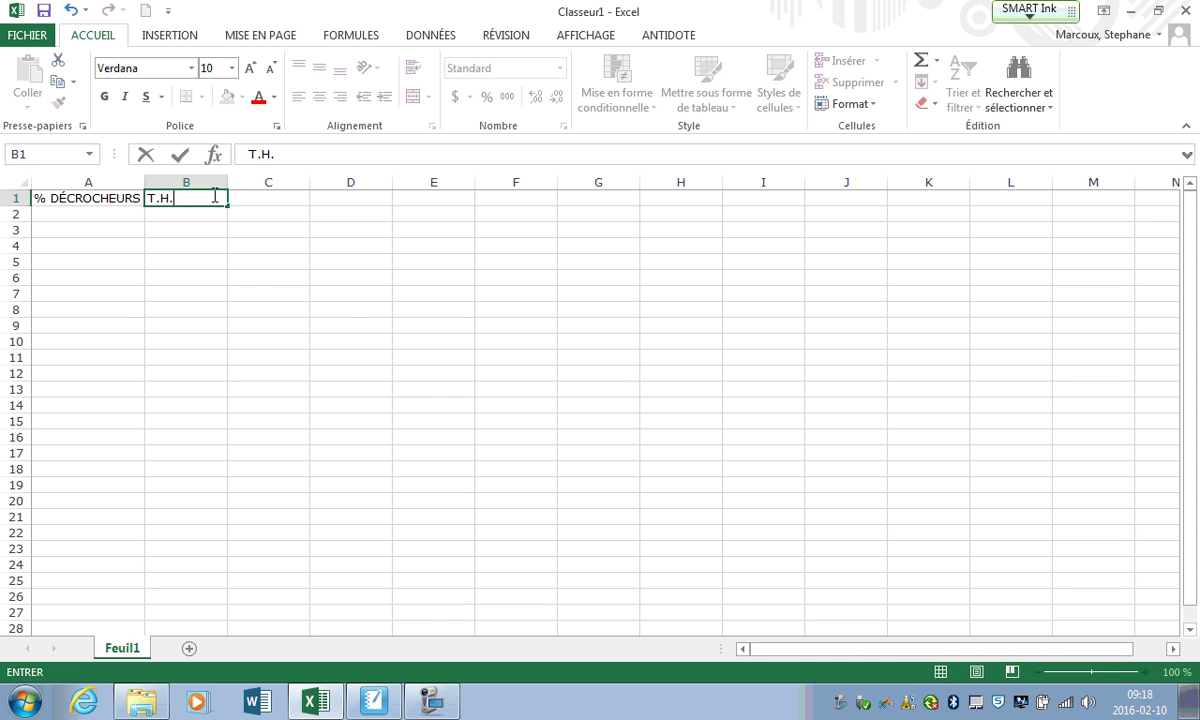
key(Return)
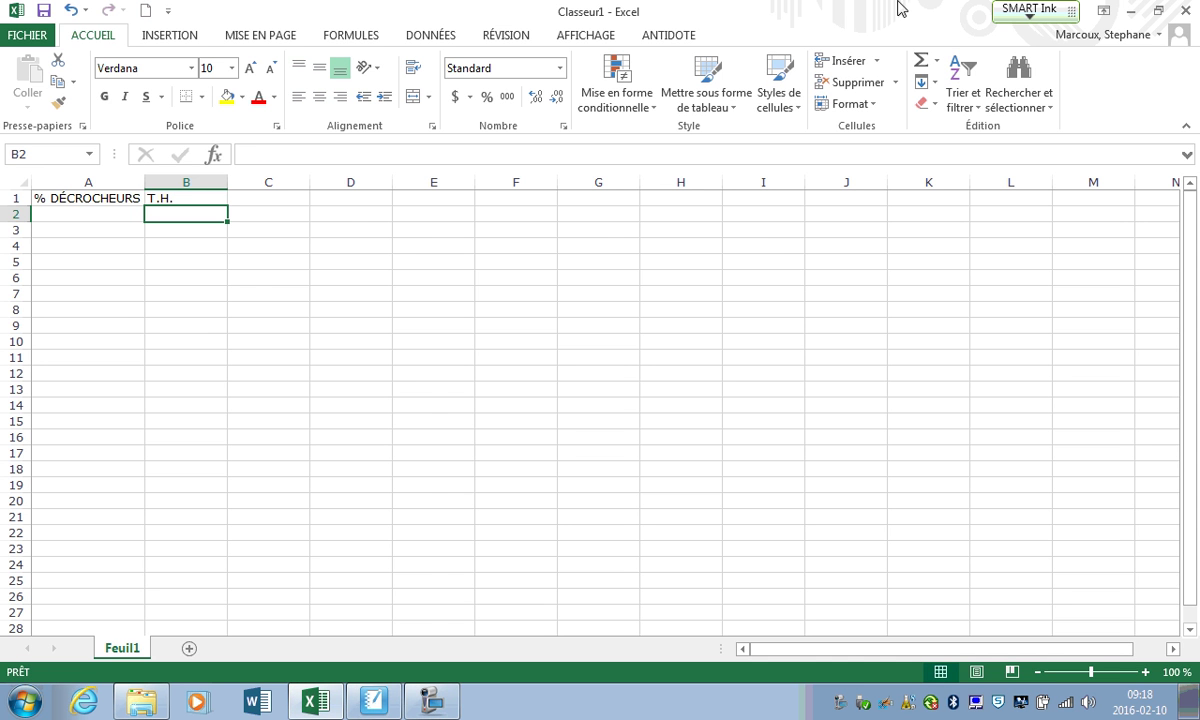
double_click(596, 8)
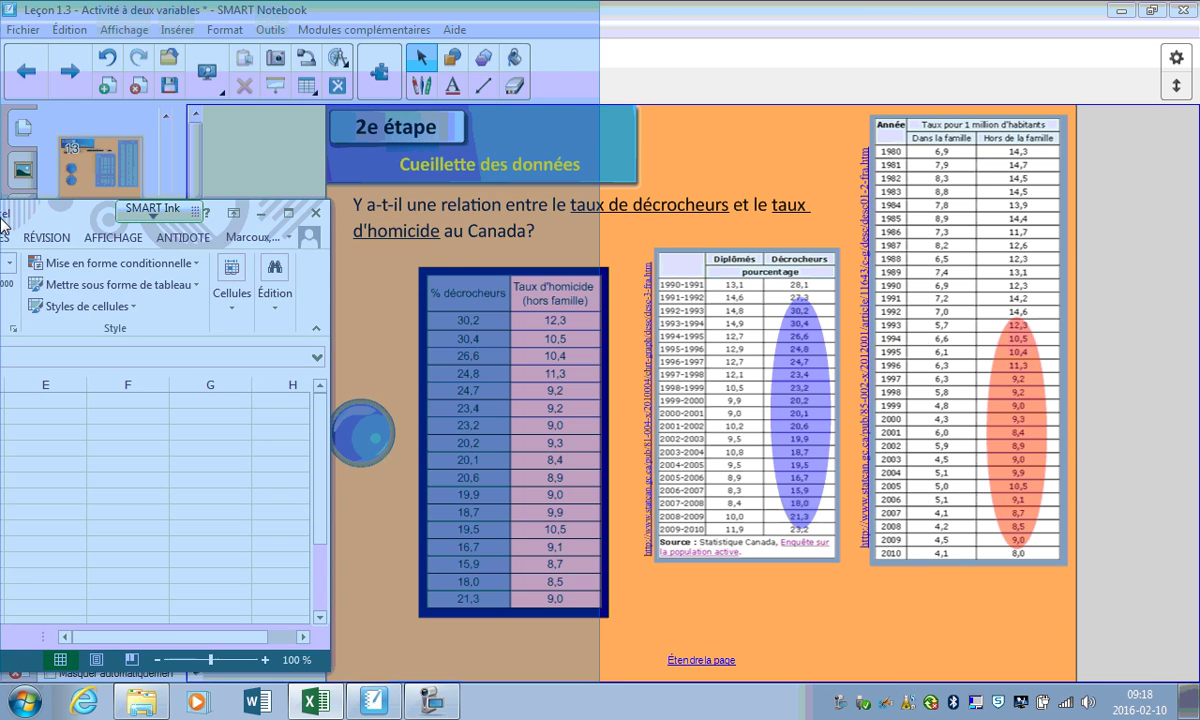
Dock Excel on the left half of the screen and SMART Notebook on the right half
drag(593, 228, 0, 85)
double_click(700, 9)
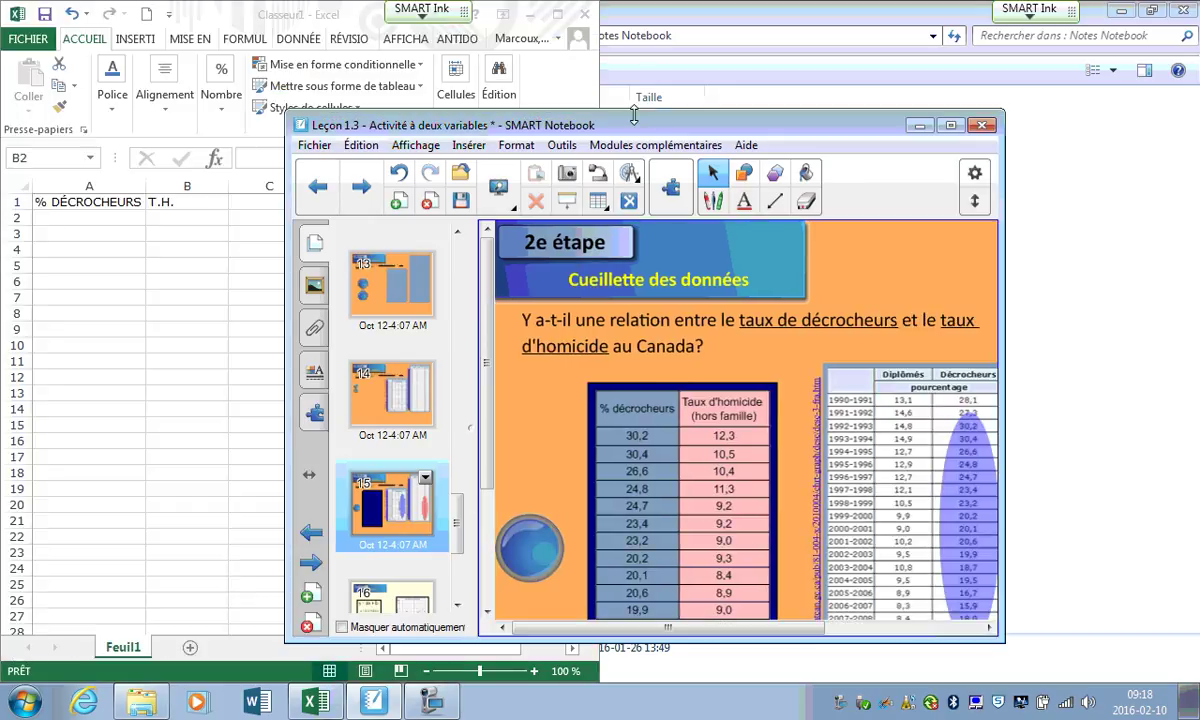
drag(633, 116, 1199, 259)
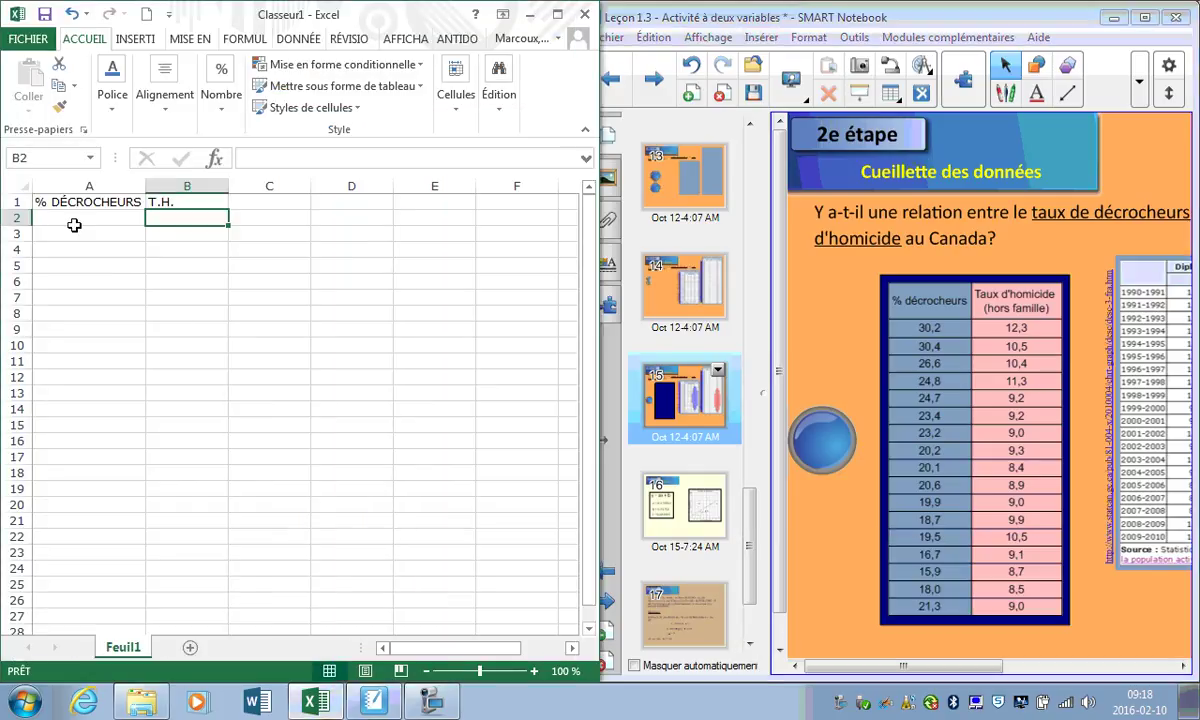
Enter the first nine dropout rates in A2:A10: 30,2, 30,4, 26,6, 24,8, 24,7, 23,4, 23,3, 20,3, 20,1
click(74, 201)
text(30,2)
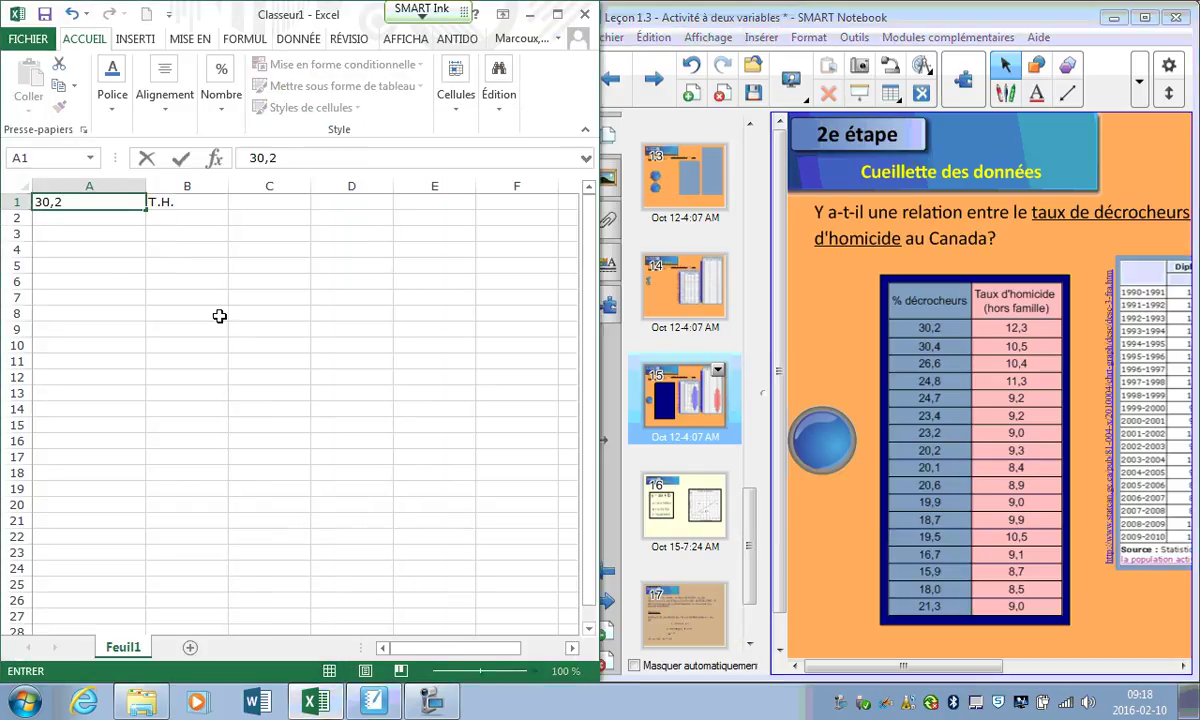
key(Escape)
key(Down)
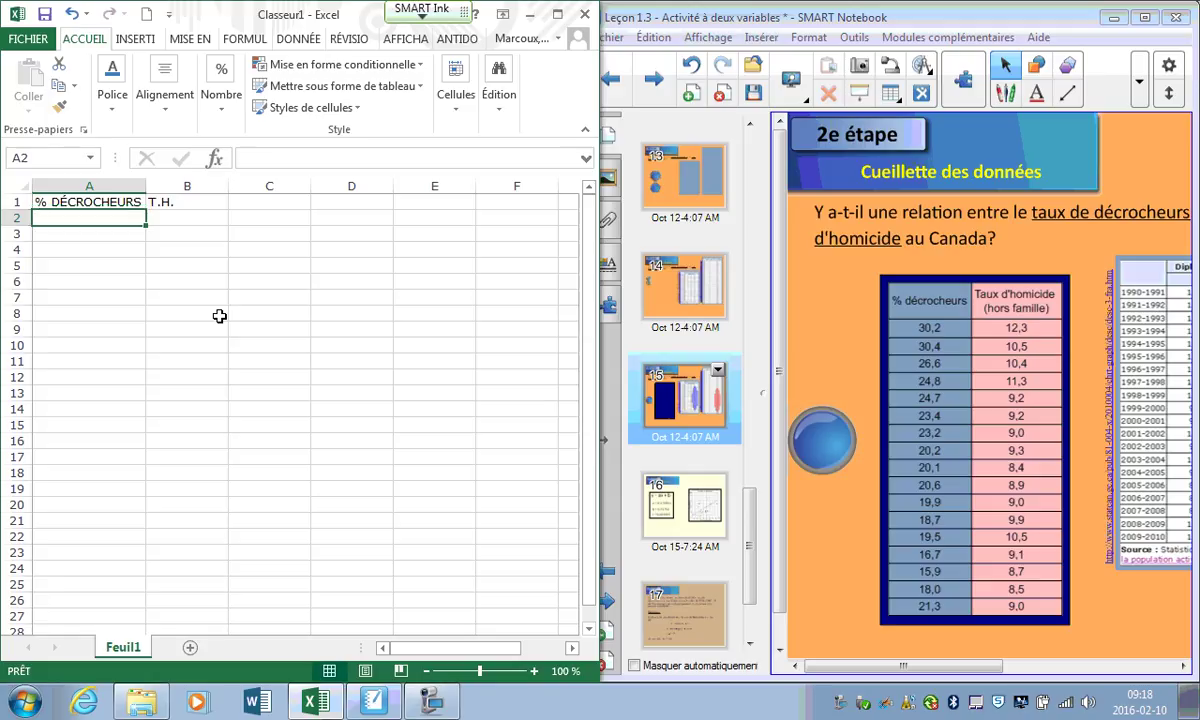
text(30,2)
key(Return)
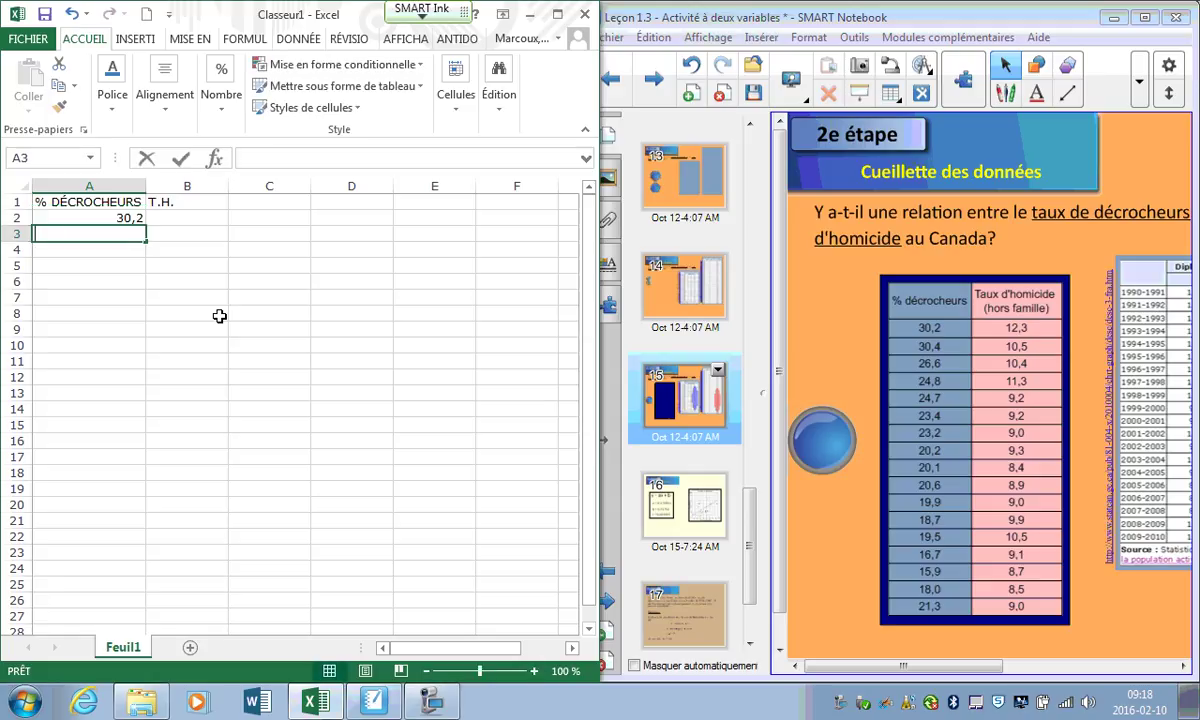
text(30,4)
key(Return)
text(26,6)
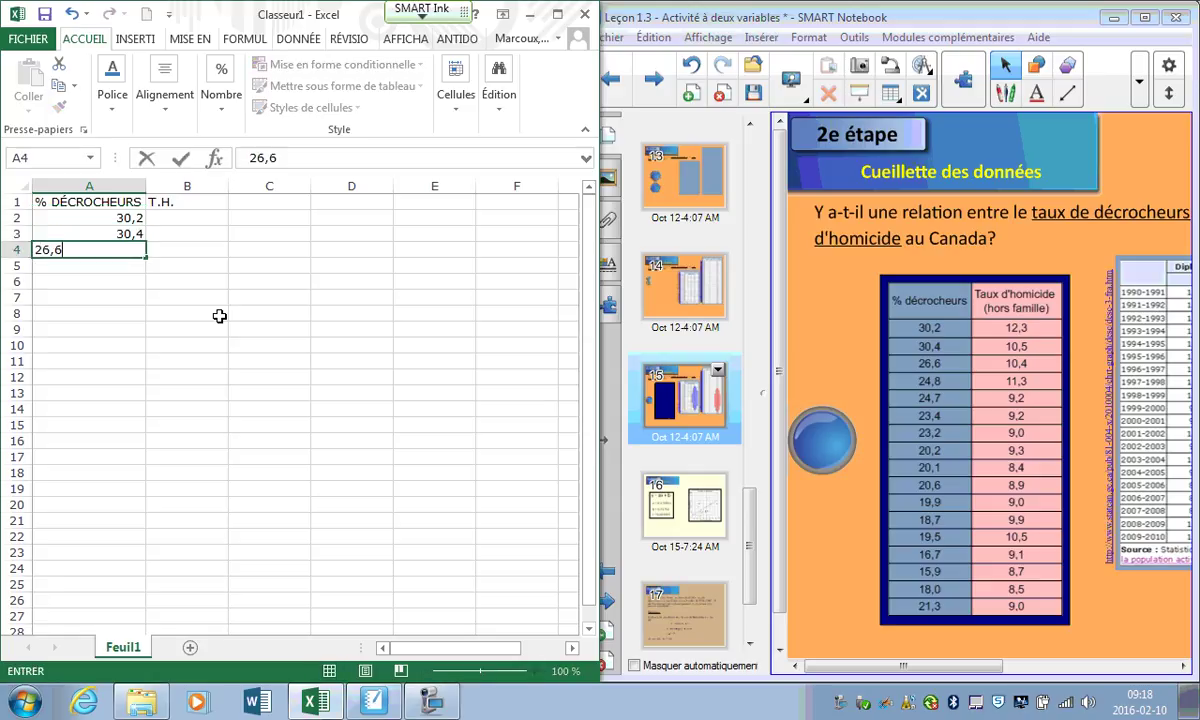
key(Return)
text(23)
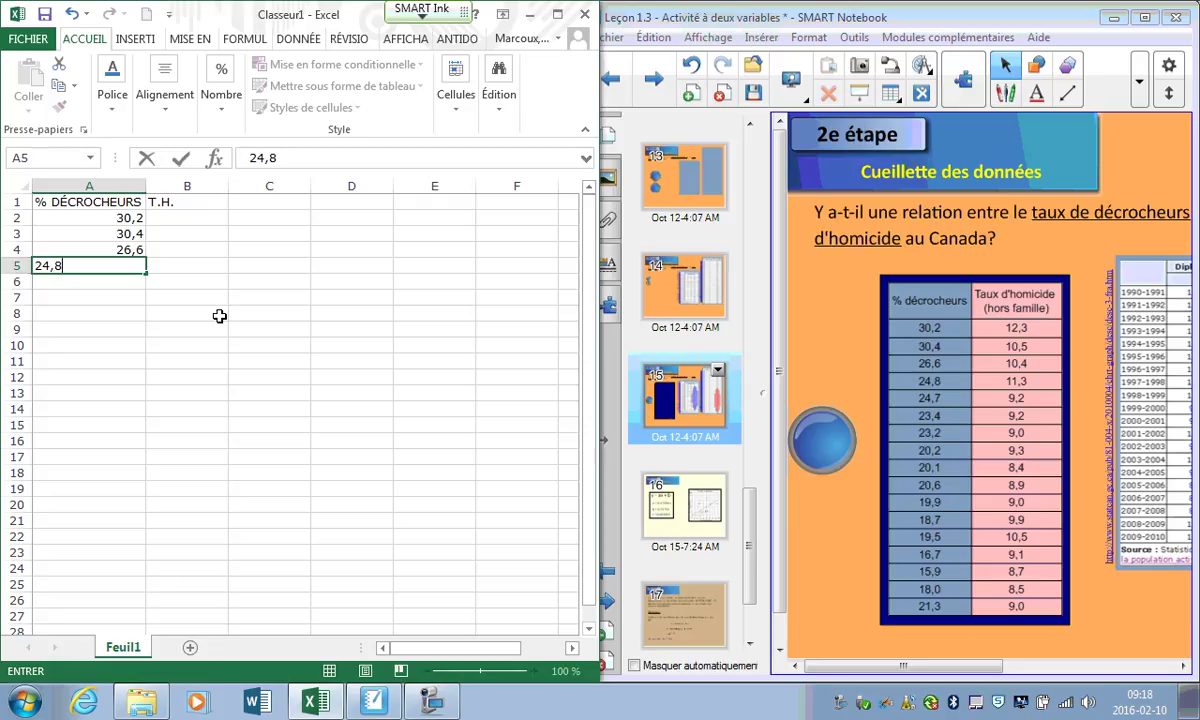
key(Return)
text(24,7)
key(Return)
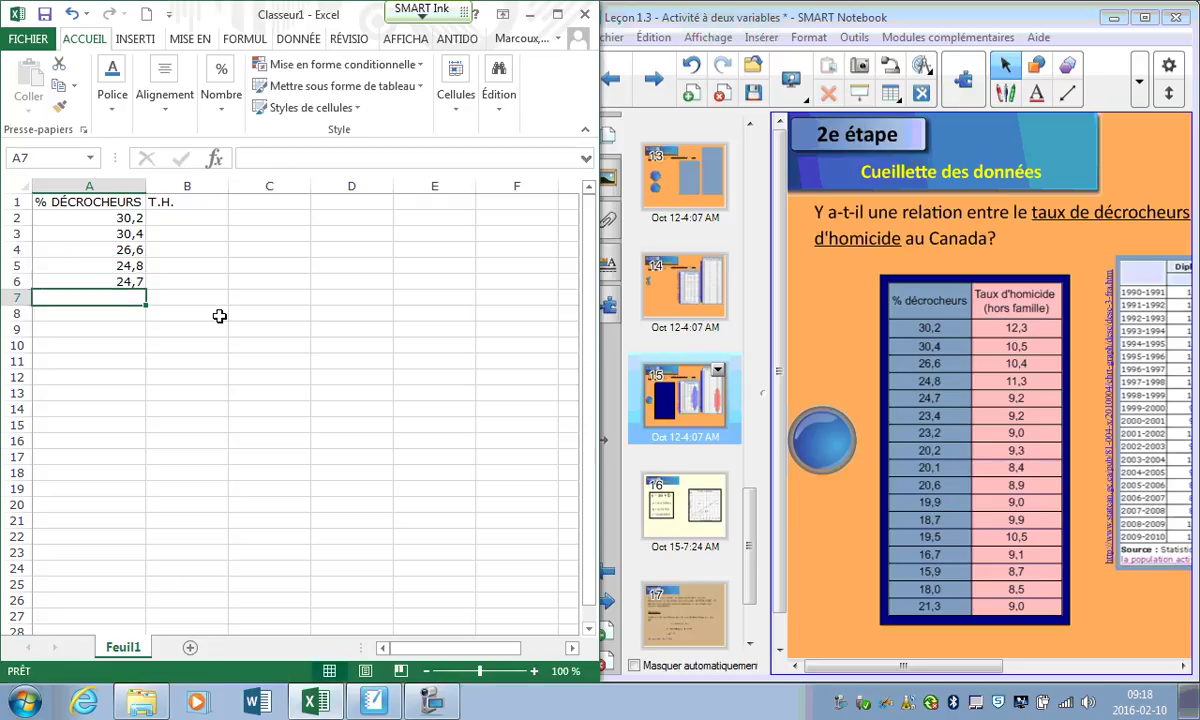
text(23,4)
key(Return)
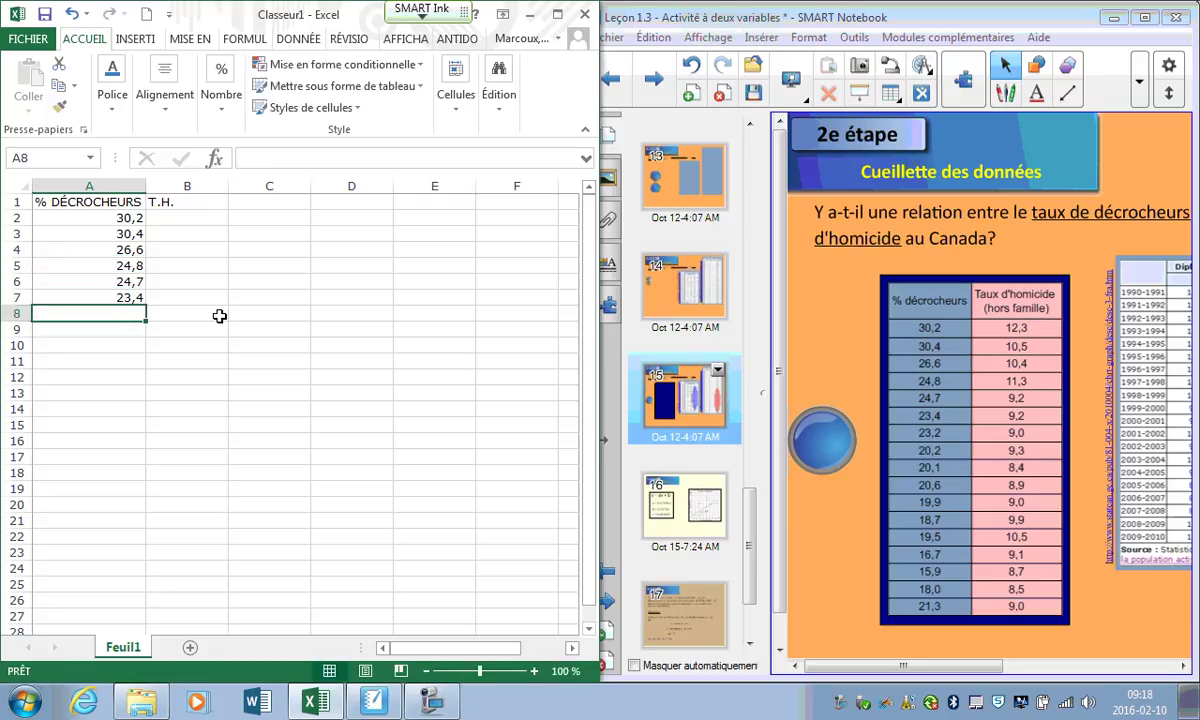
text(23,3)
key(Return)
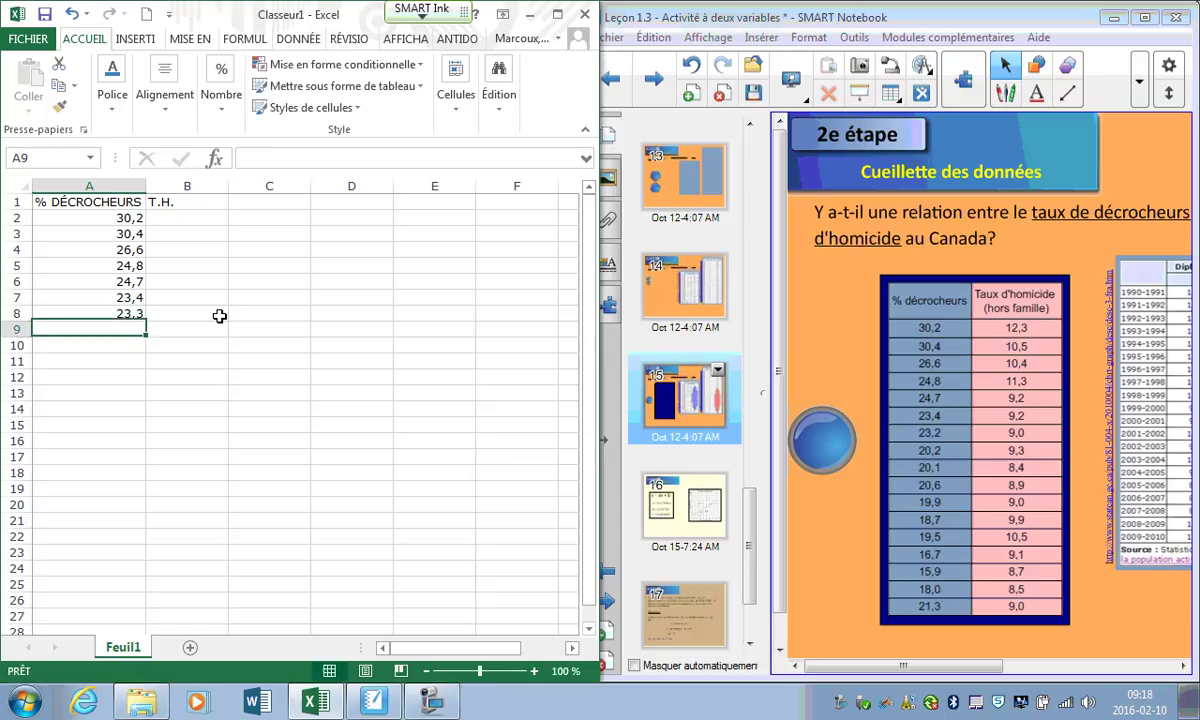
text(20,3)
key(Return)
text(20,1)
key(Return)
Enter the remaining dropout rates in A11:A18: 20,6, 19,9, 18,7, 19,5, 16,7, 15,9, 18, 21,3
text(20,6)
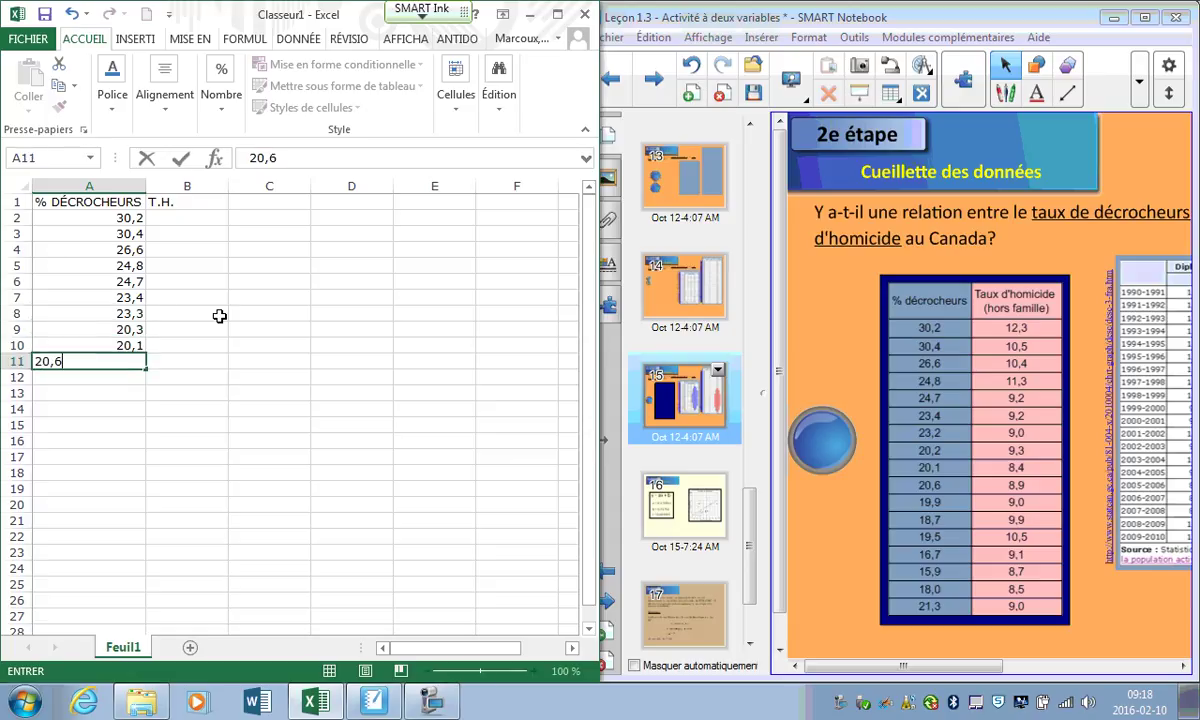
key(Return)
text(19,9)
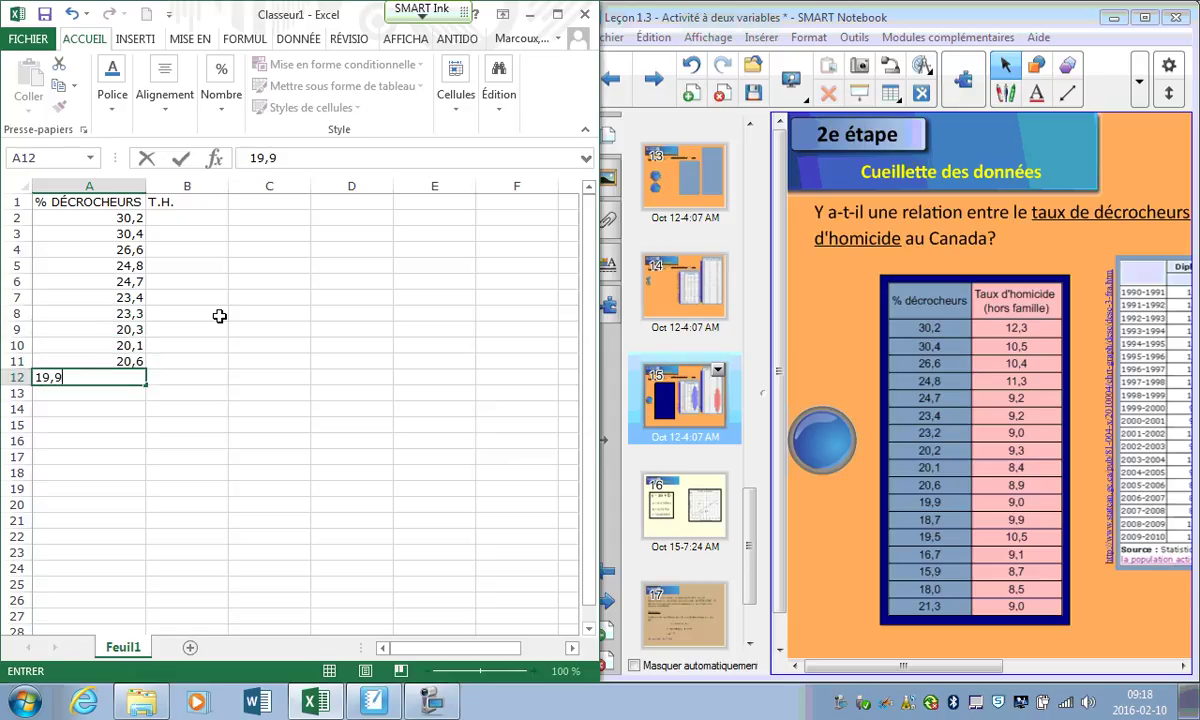
key(Return)
text(18,7)
key(Return)
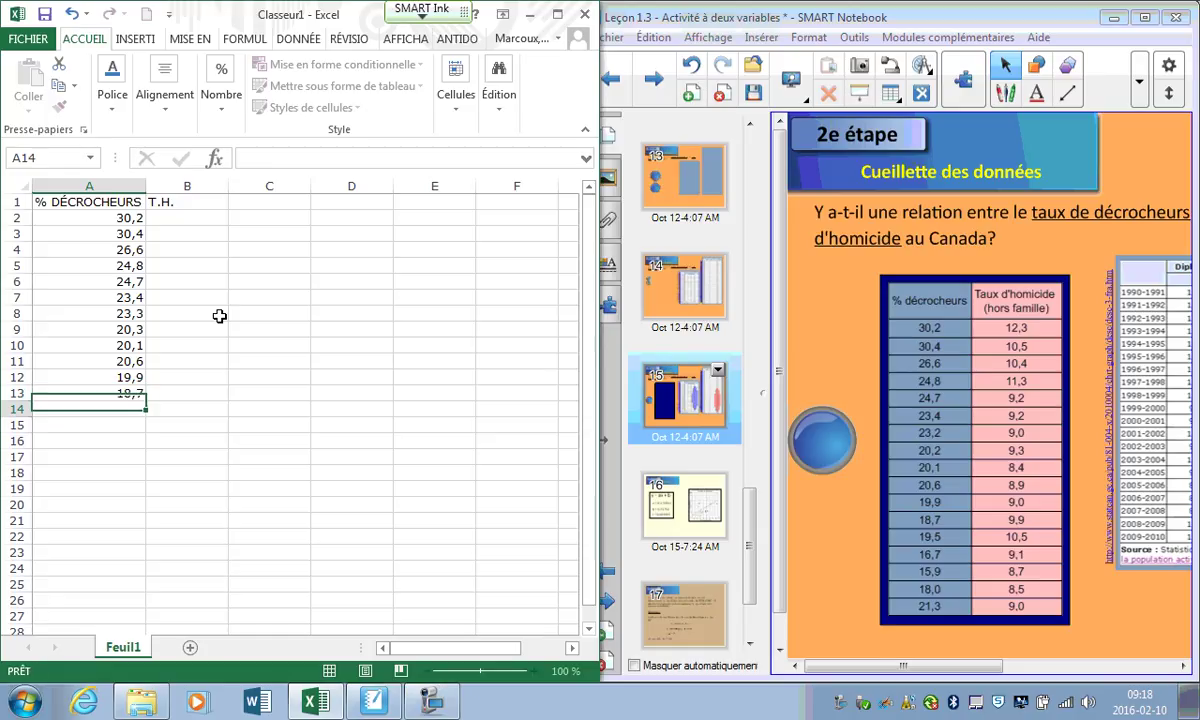
text(19,5)
key(Return)
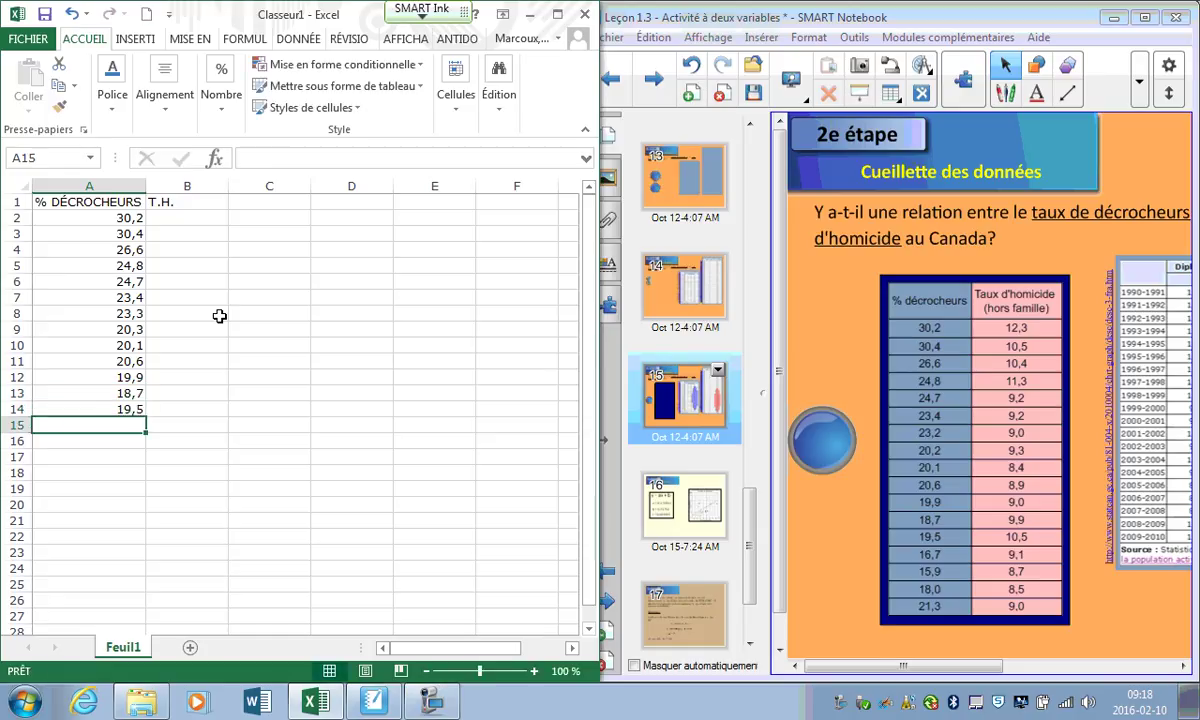
text(16,7)
key(Return)
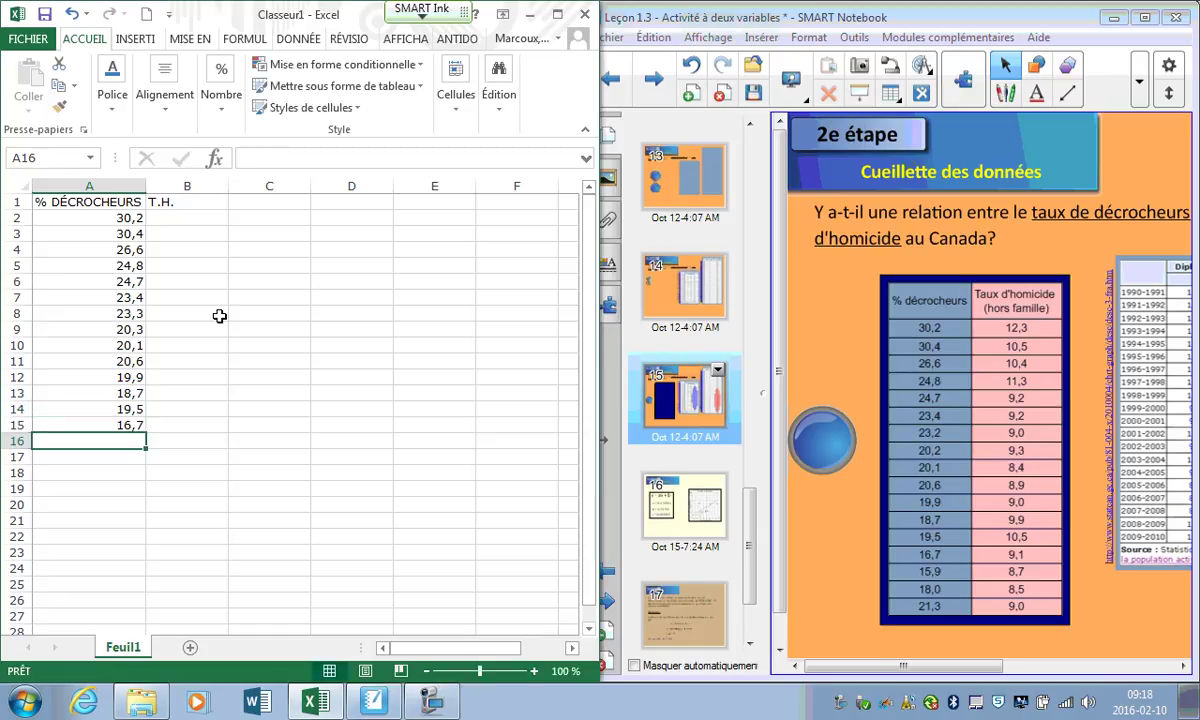
text(15,9)
key(Return)
text(18)
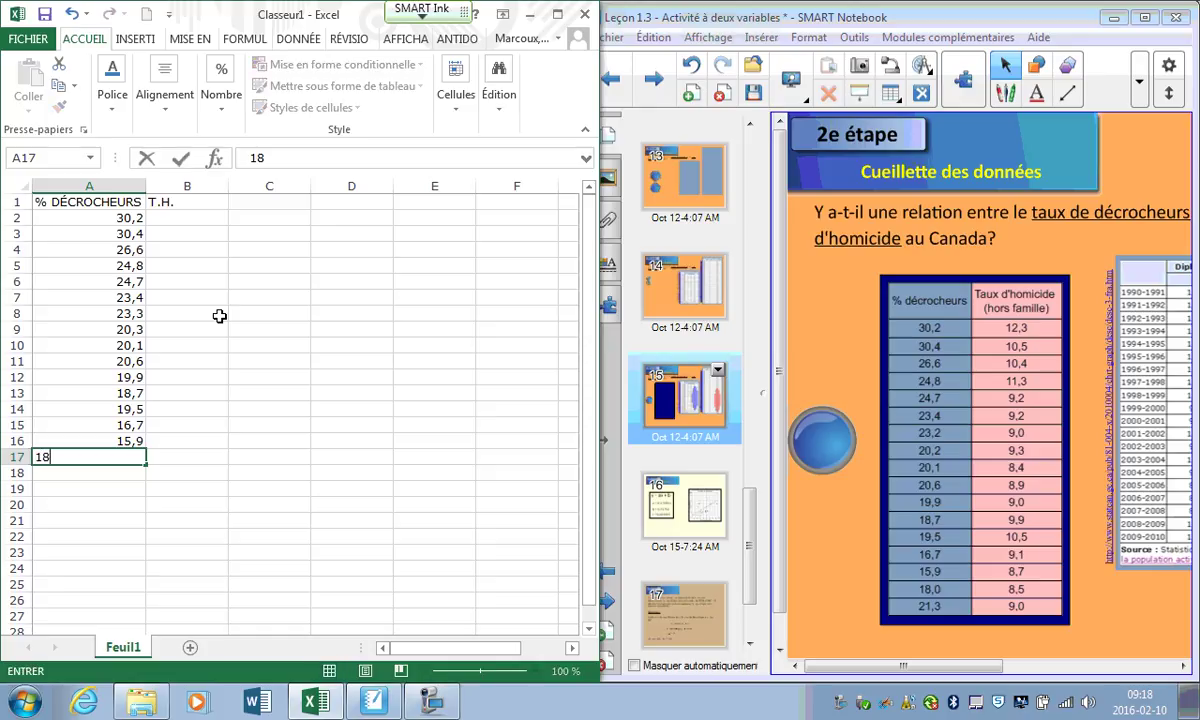
key(Return)
text(21,3)
key(Return)
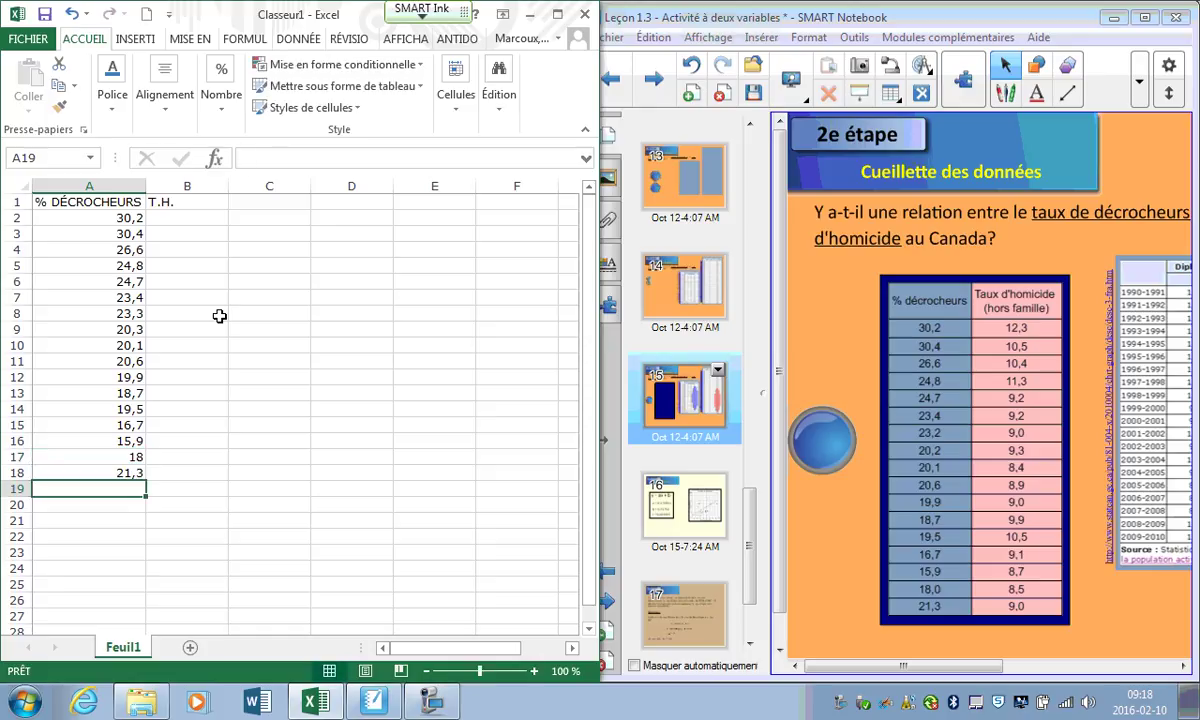
Enter homicide rates in B2:B9: 12,3, 10,5, 10,4, 11,3, 9,2, 9,2, 9,0, 9,3
click(177, 220)
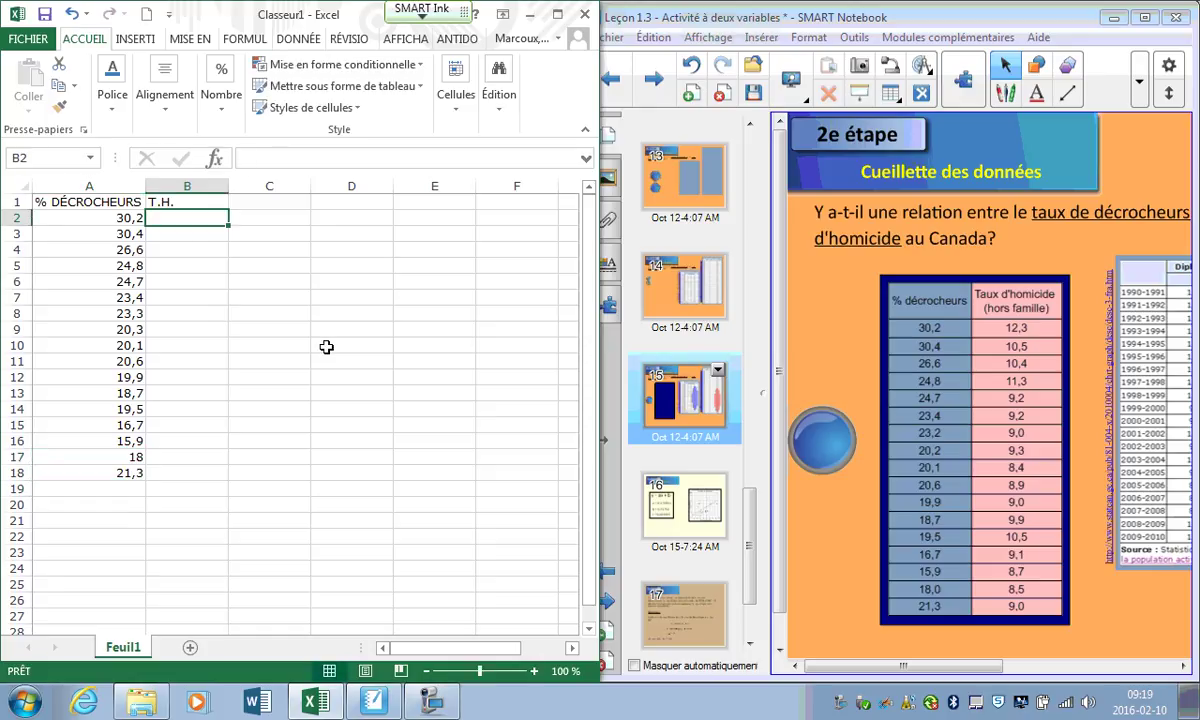
text(12,3)
key(Return)
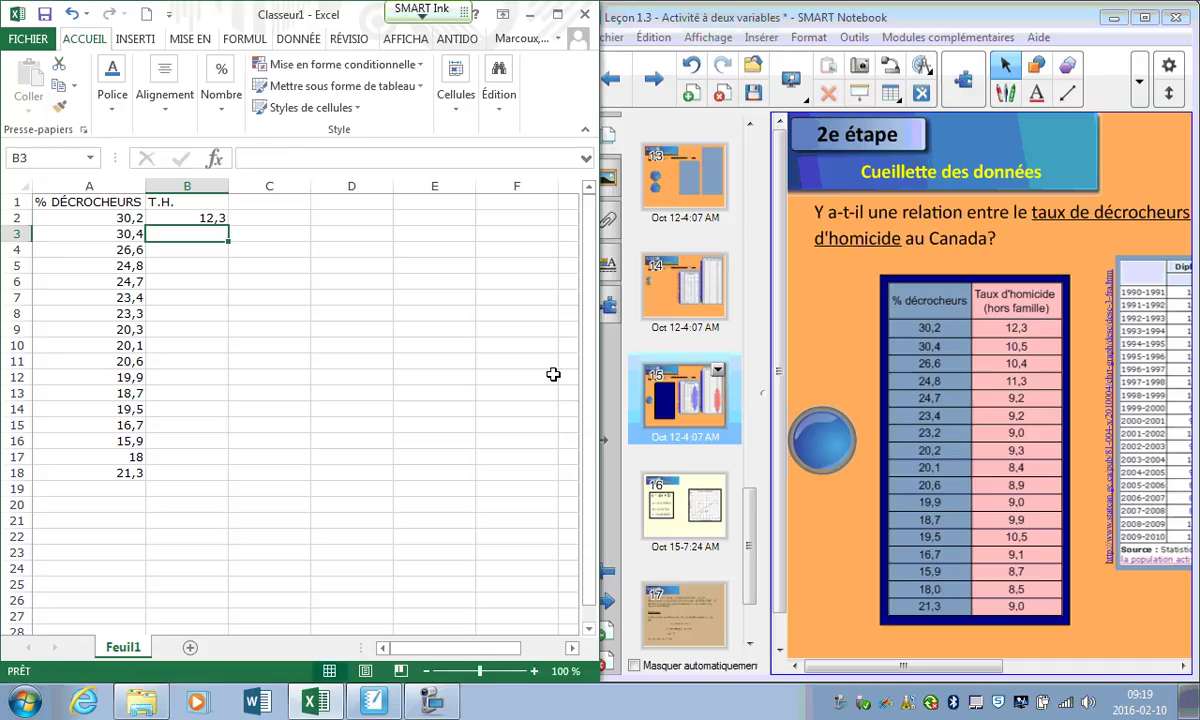
text(10,5)
key(Return)
text(1-)
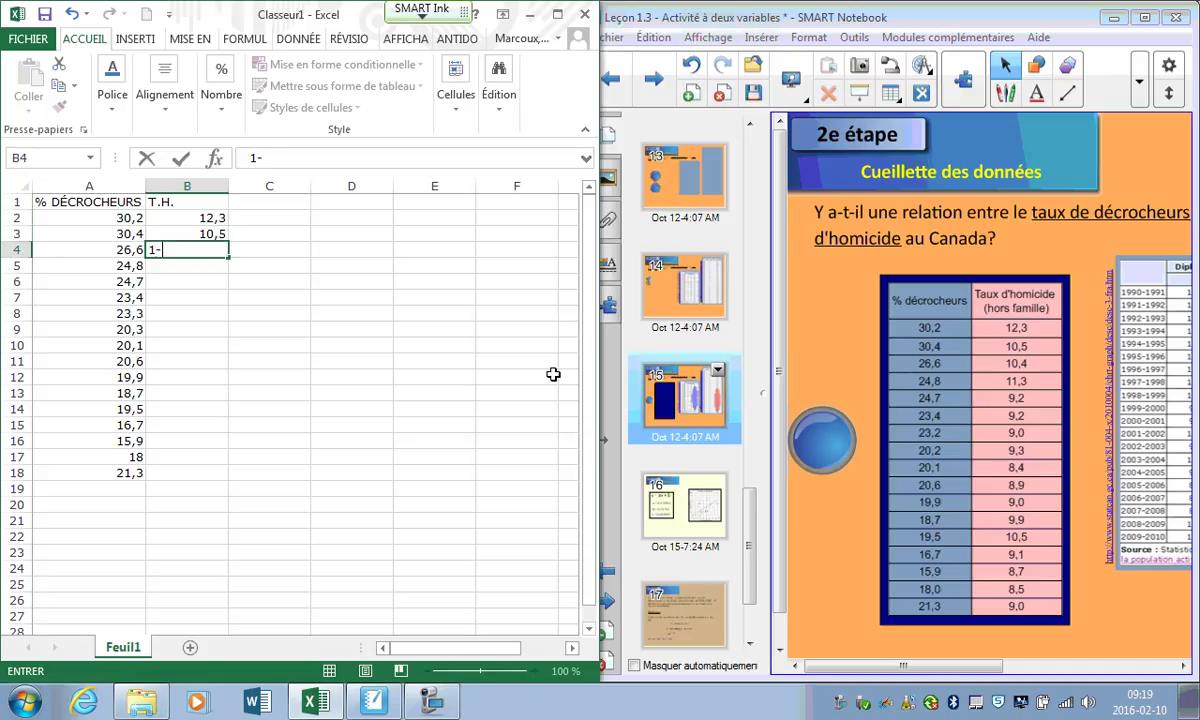
text(0,4)
key(Return)
text(11)
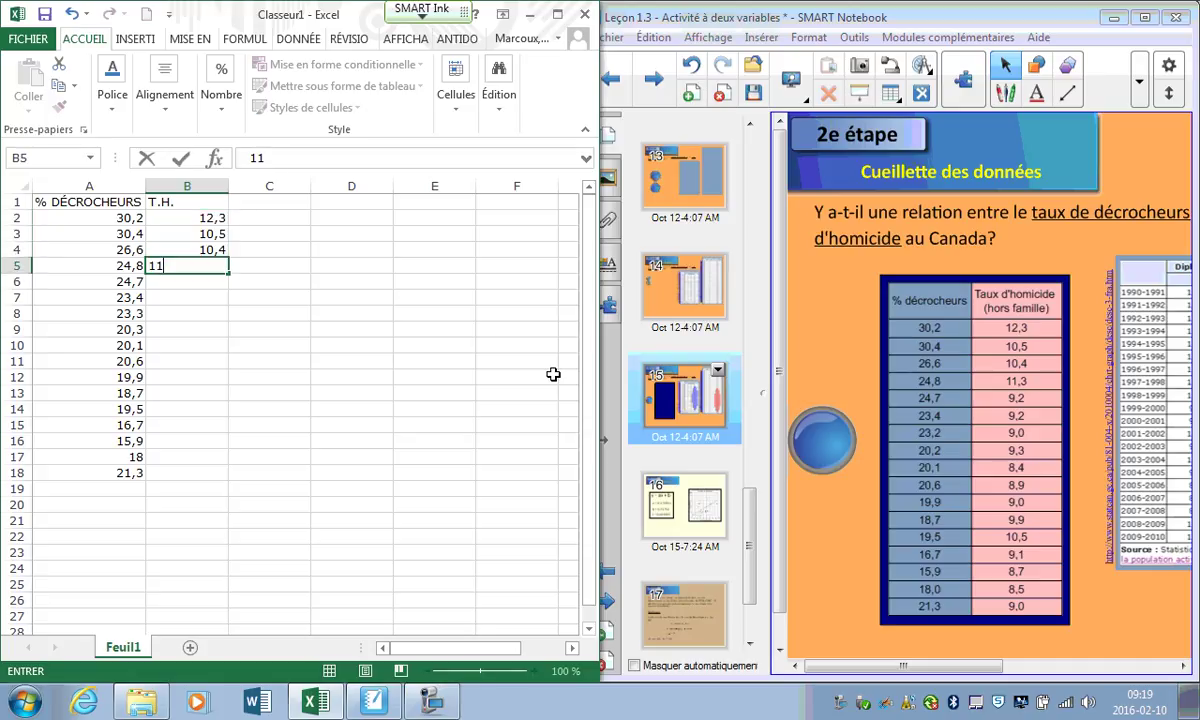
text(,3)
key(Return)
text(9,2)
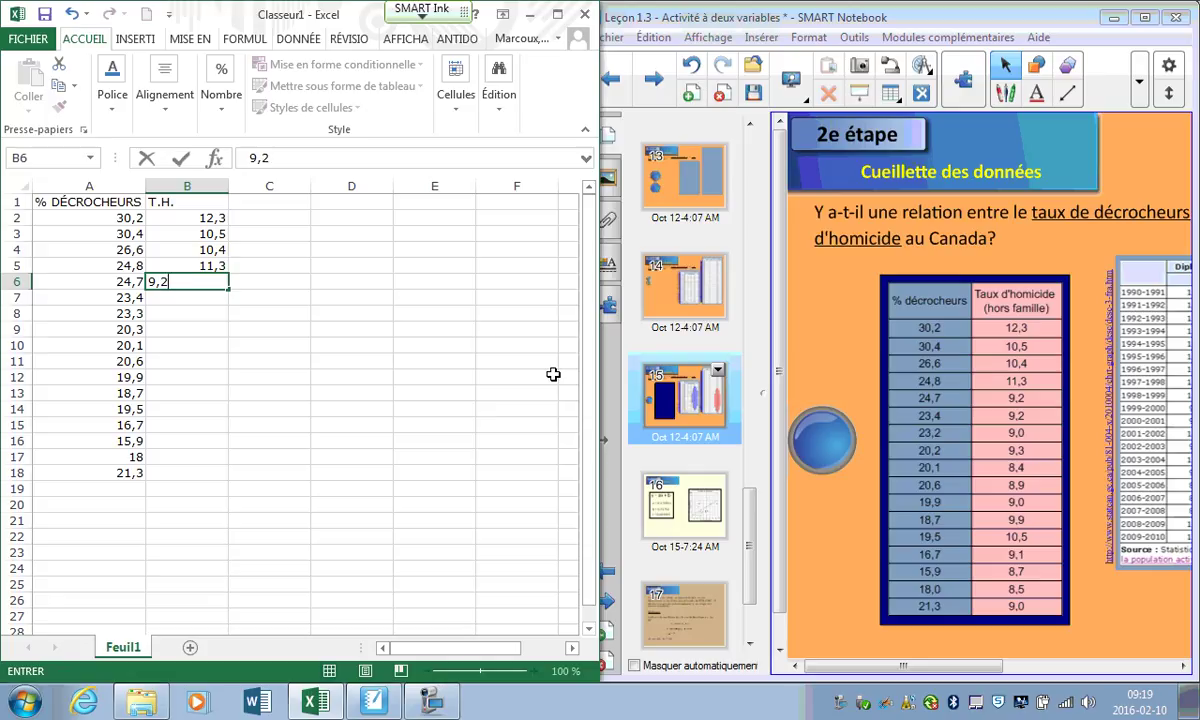
key(Return)
text(9,2)
key(Return)
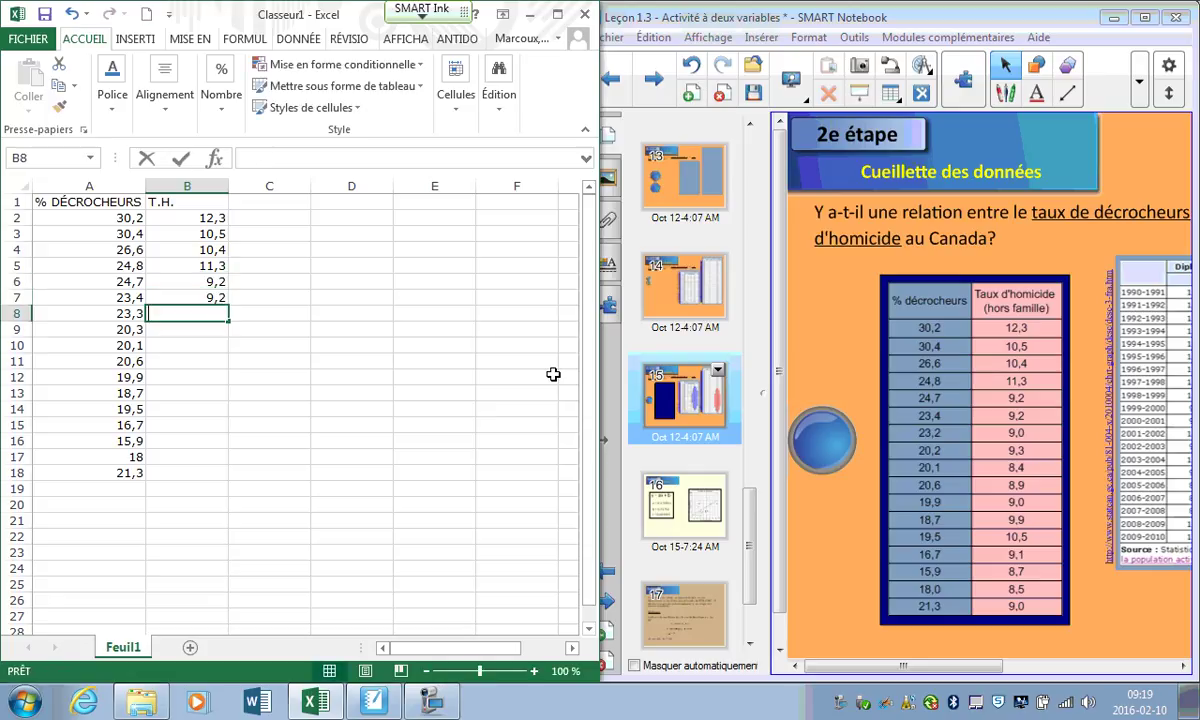
key(Return)
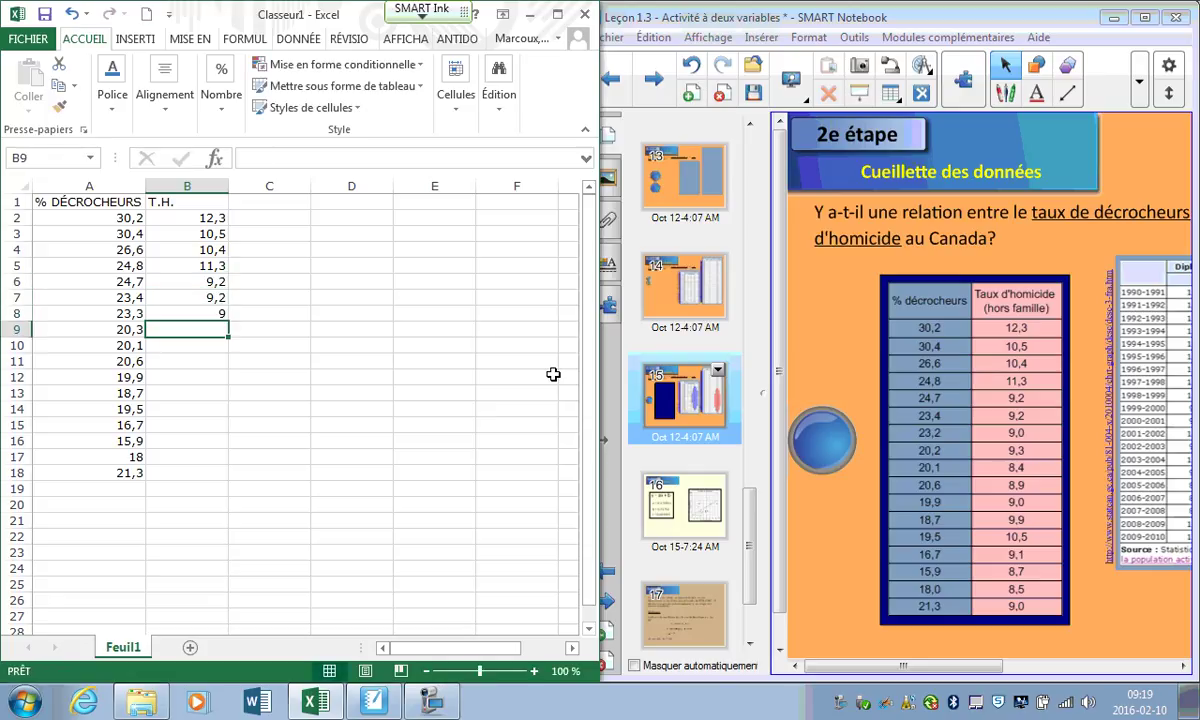
text(9)
key(BackSpace)
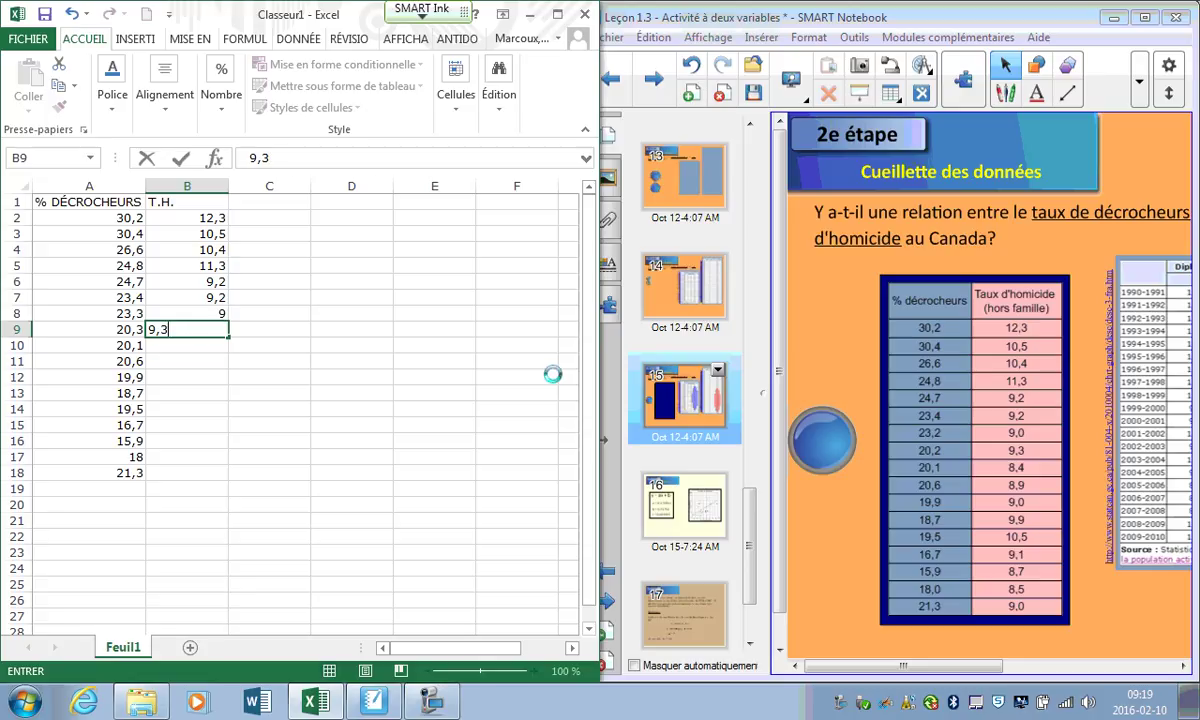
key(Return)
Enter the remaining homicide rates in B10:B18: 8,4, 8,9, 9,0, 9,9, 10,5, 9,1, 8,7, 8,5, 9,0
text(8,4)
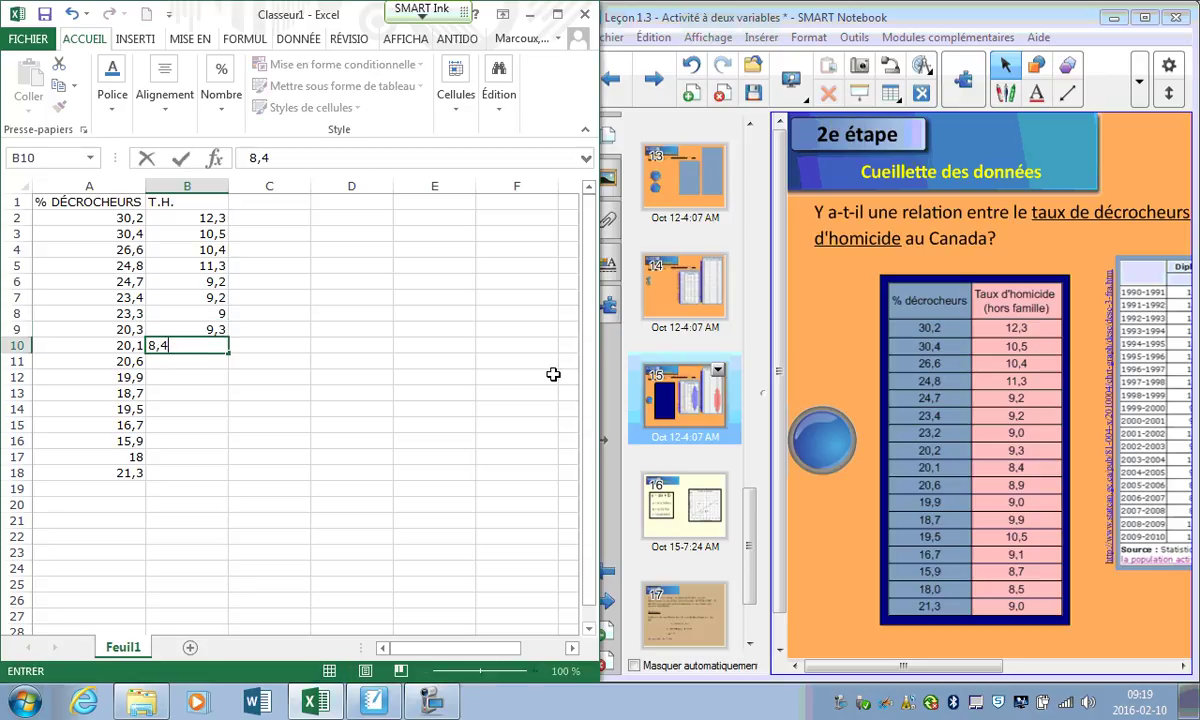
key(Return)
text(8,9)
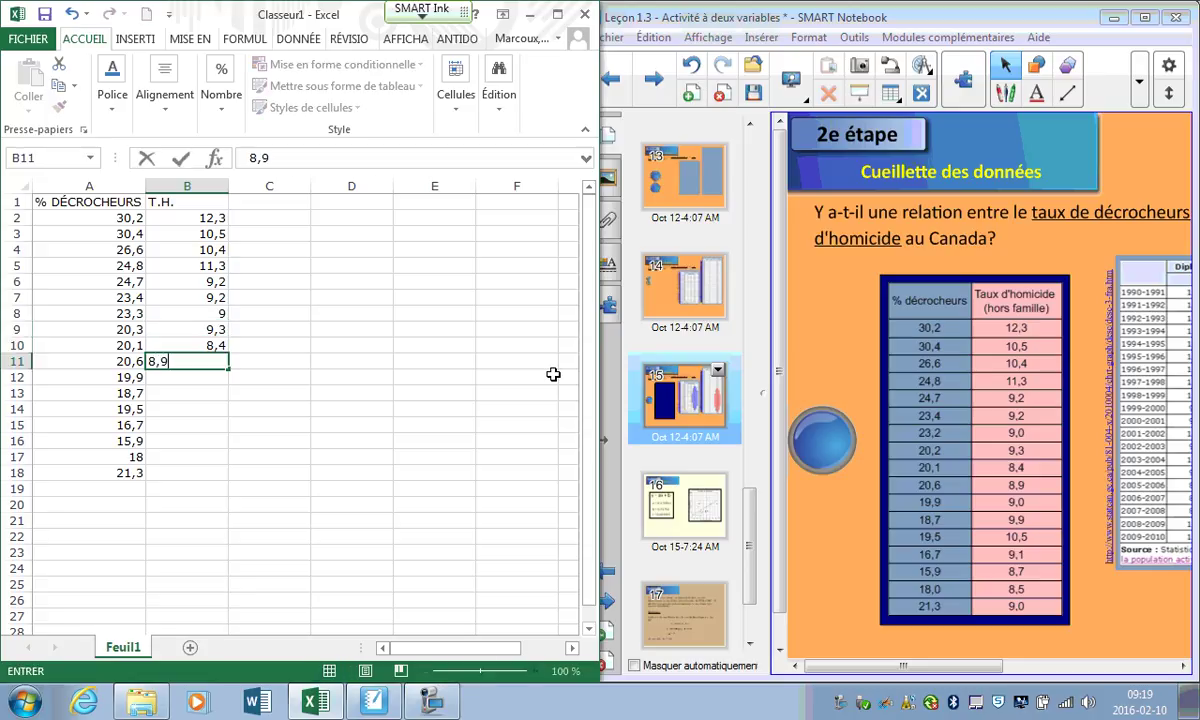
key(Return)
text(9)
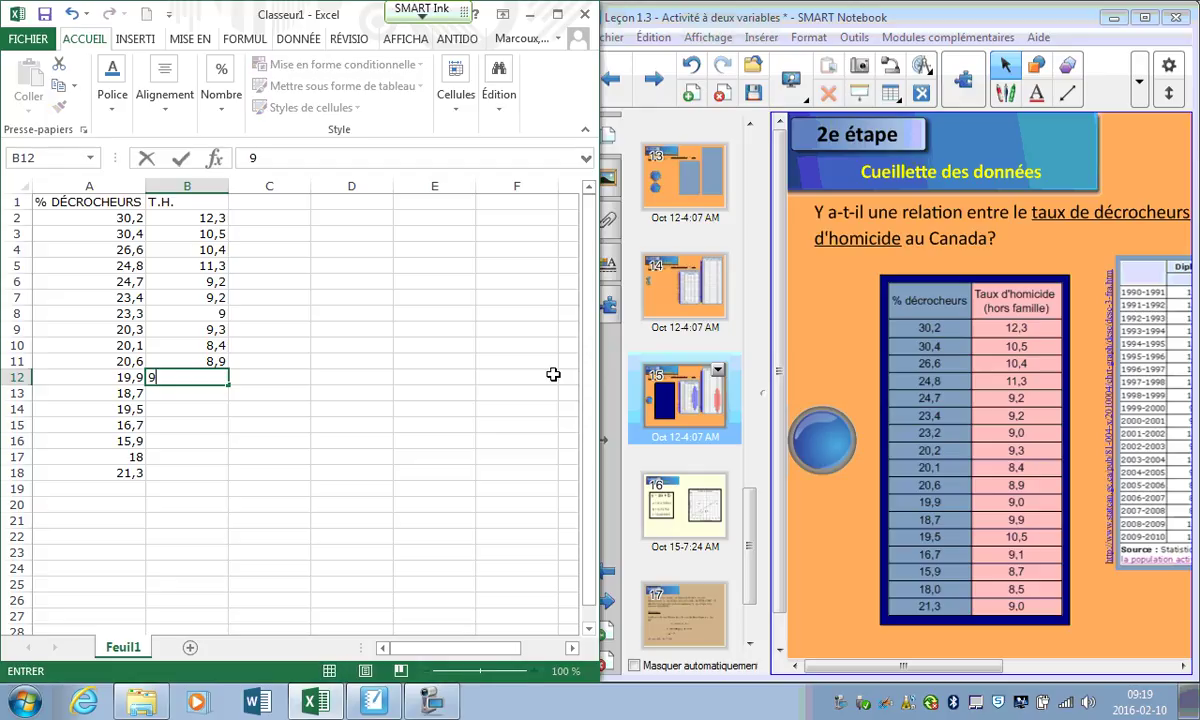
key(Return)
text(9,9)
key(Return)
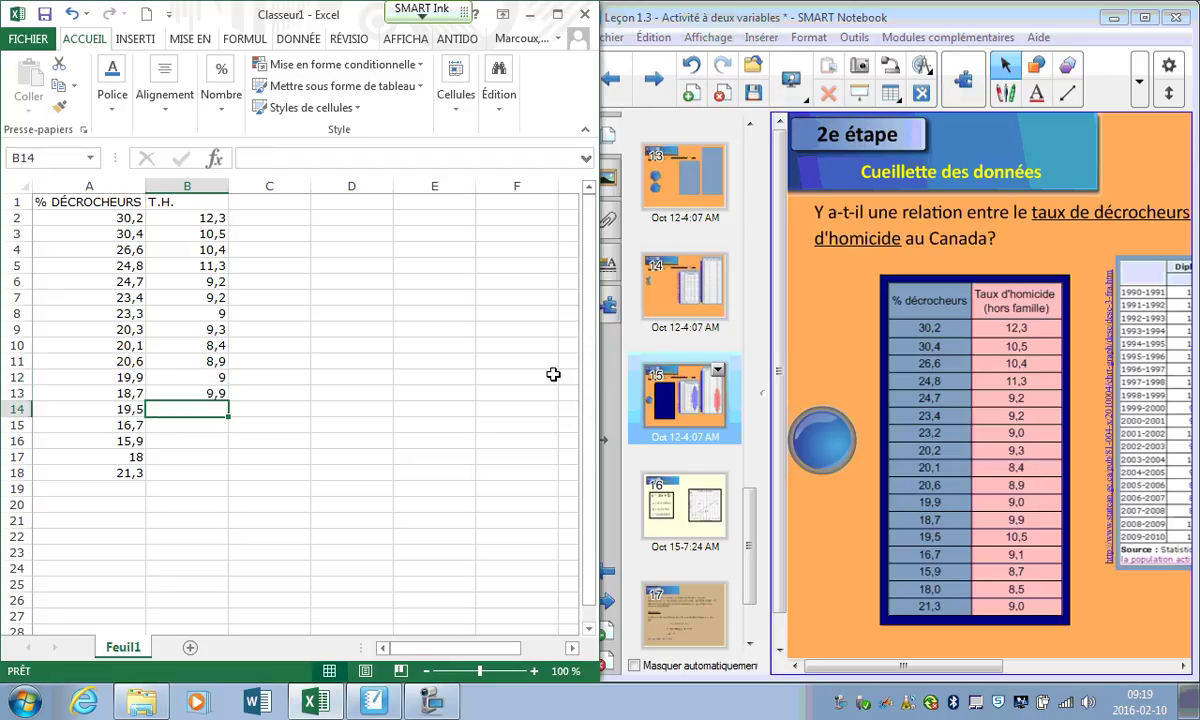
text(10,5)
key(Return)
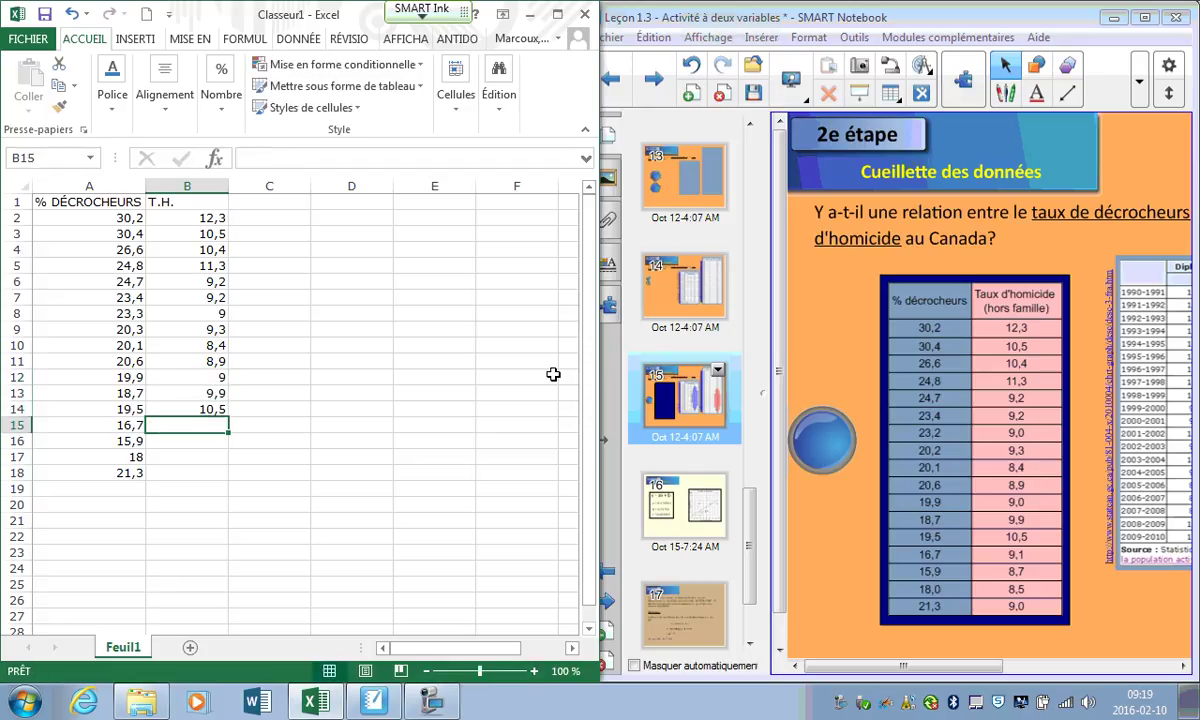
text(9,1)
key(Return)
text(8,7)
key(Return)
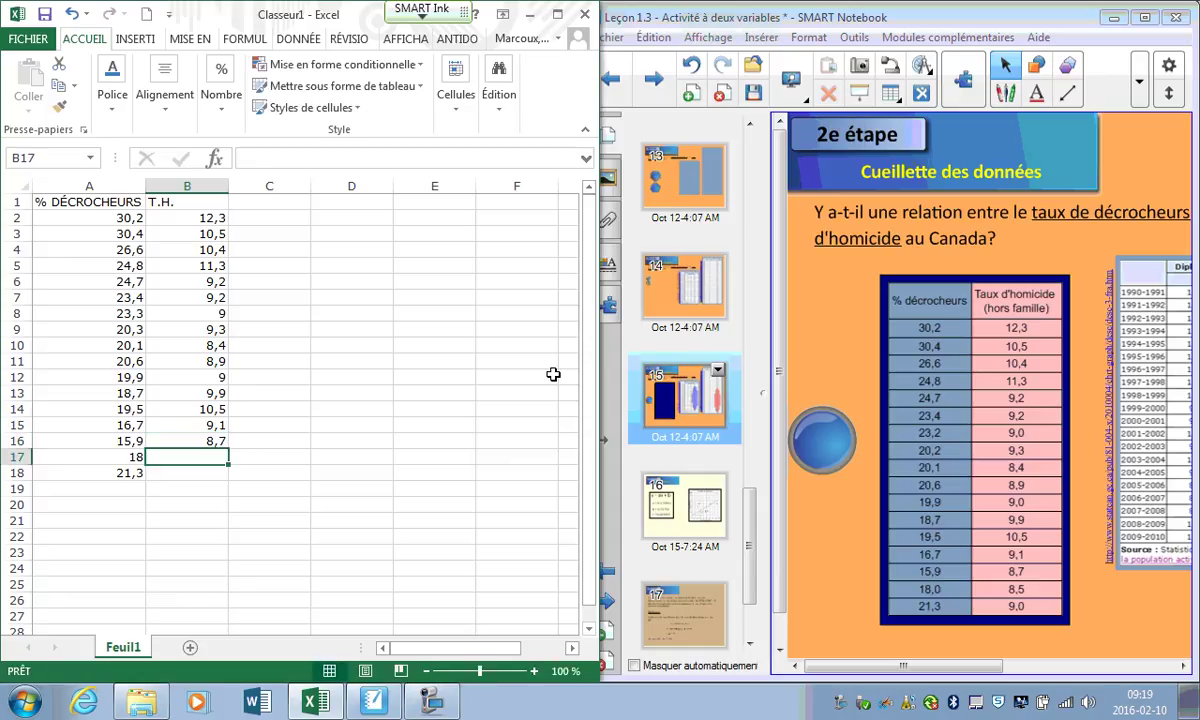
text(8,5)
key(Return)
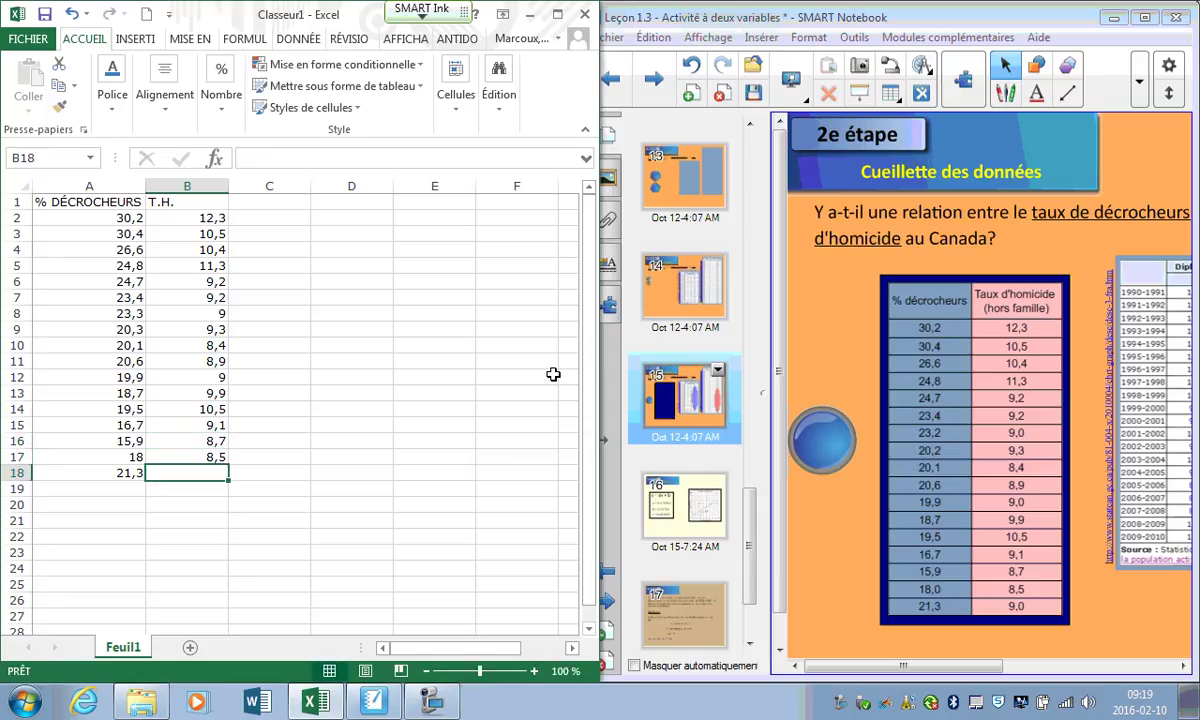
text(9)
key(Return)
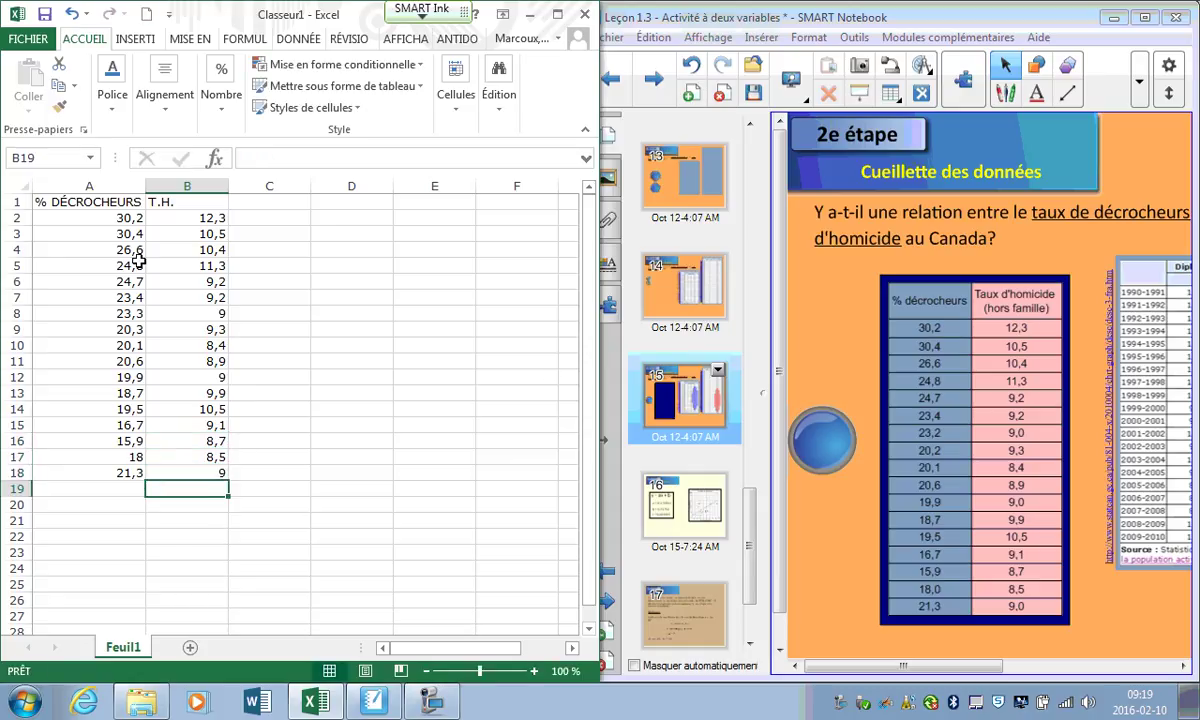
Maximize Excel and give A1:B18 Contour and Intérieur cell borders
click(556, 18)
drag(60, 198, 214, 467)
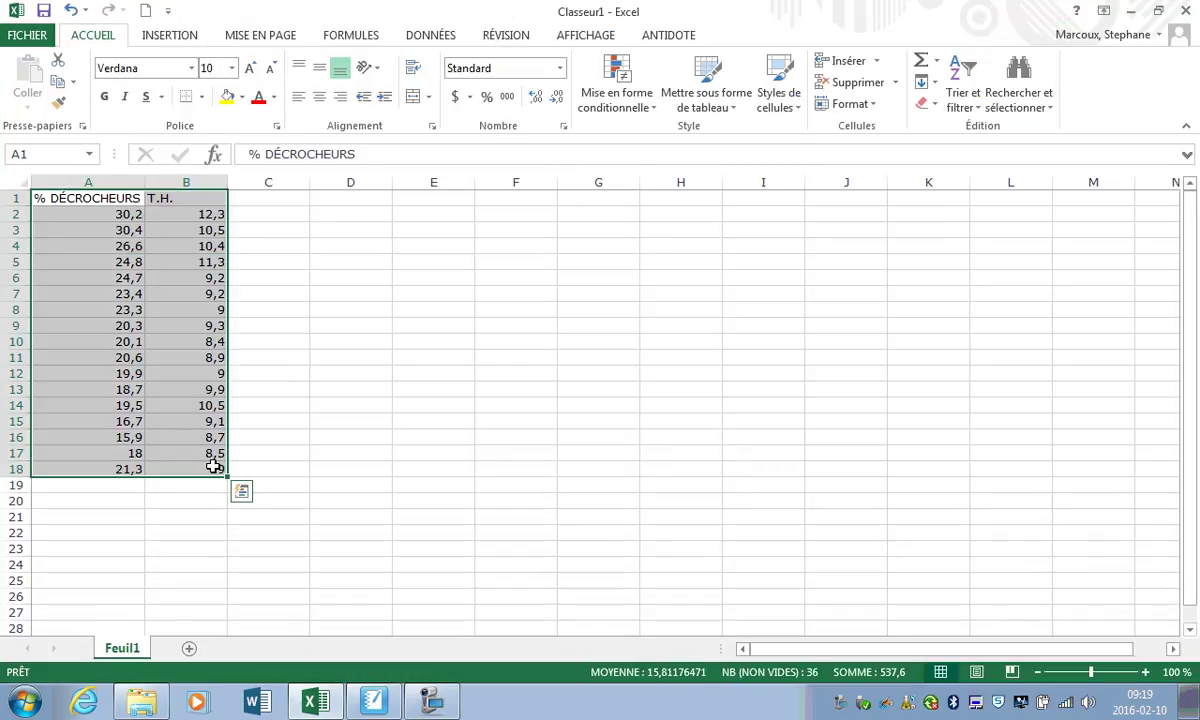
right_click(172, 401)
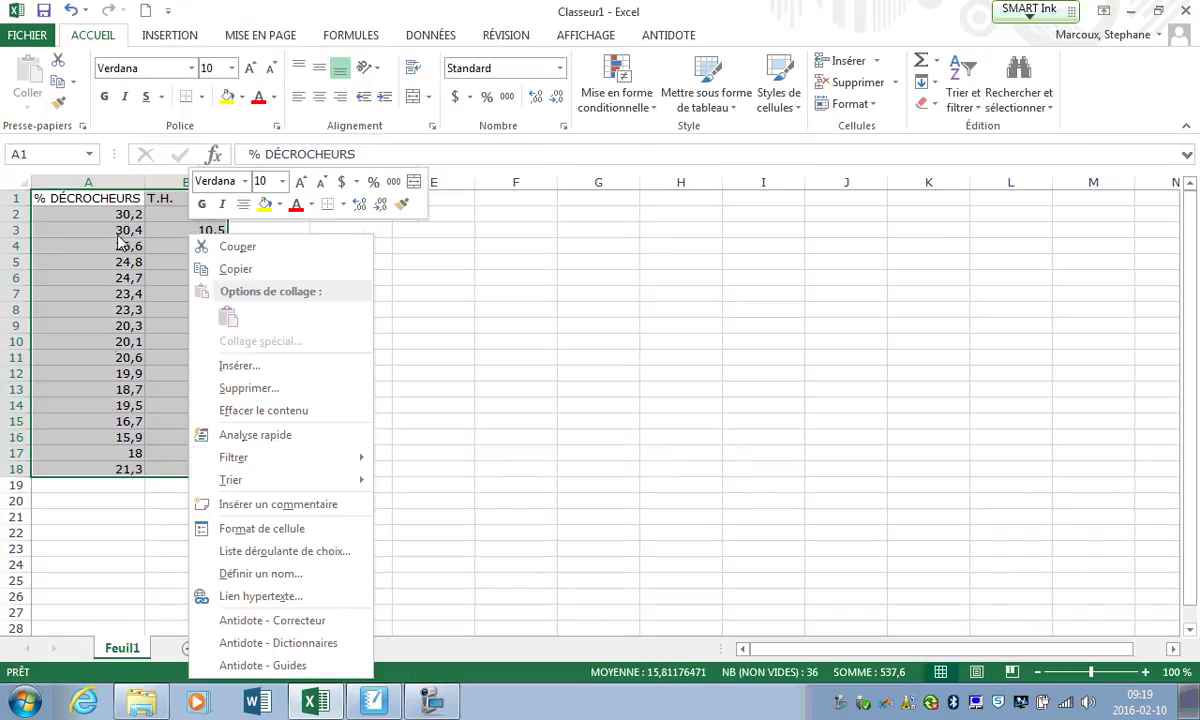
click(281, 531)
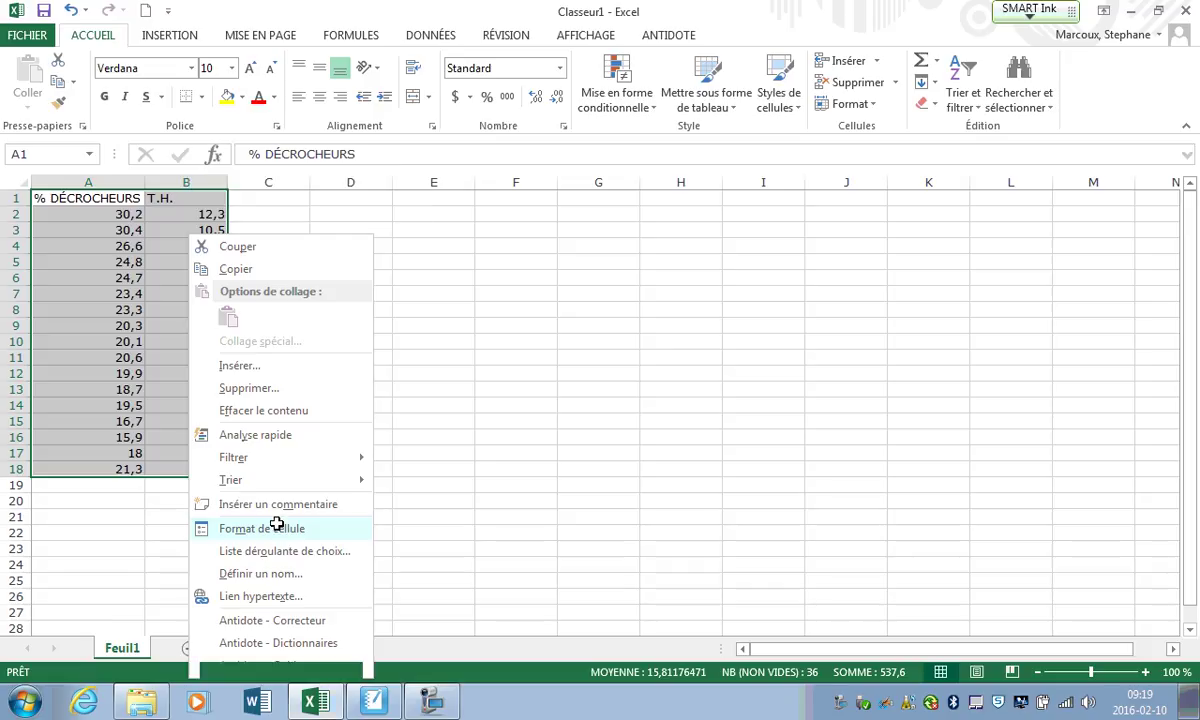
click(224, 296)
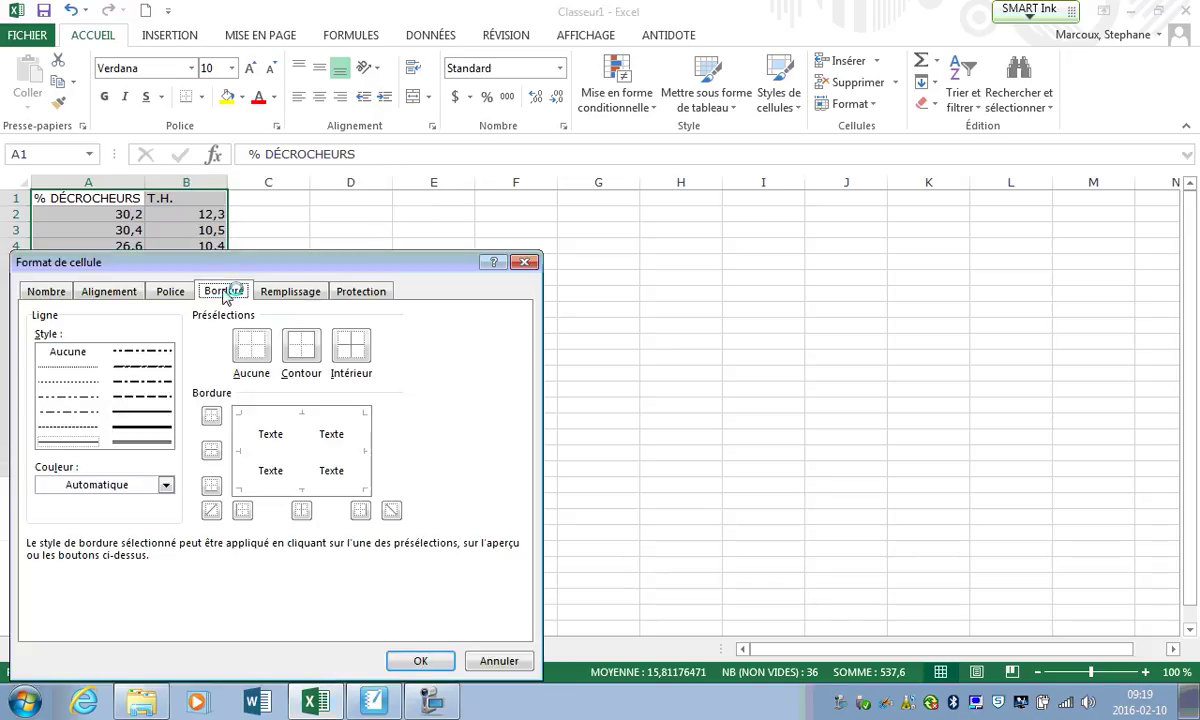
click(302, 345)
click(352, 355)
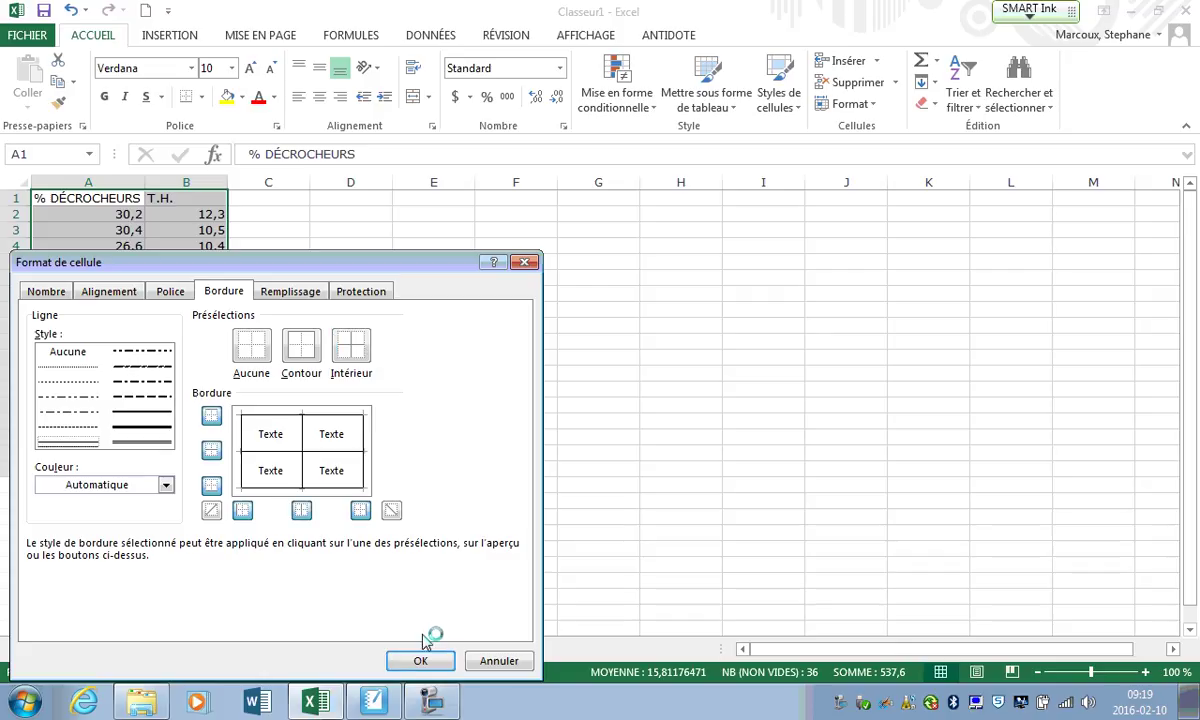
click(420, 660)
Deselect to check the borders, then reselect the A1:B18 data range
click(129, 325)
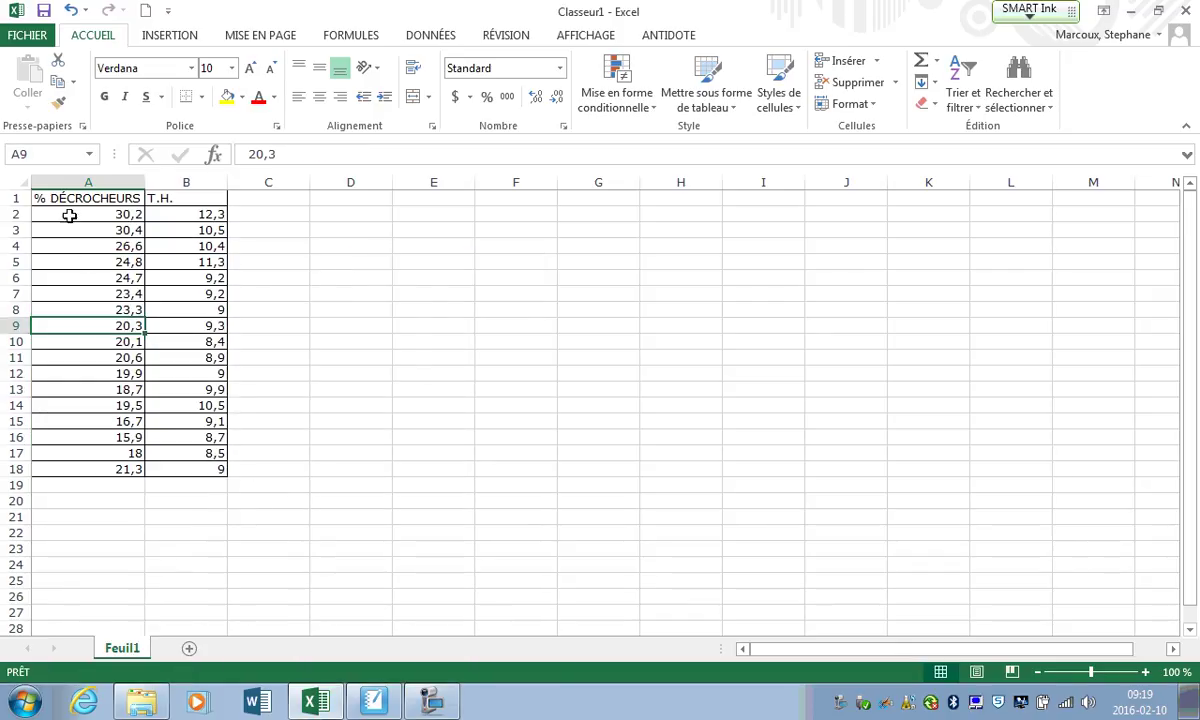
drag(64, 198, 177, 468)
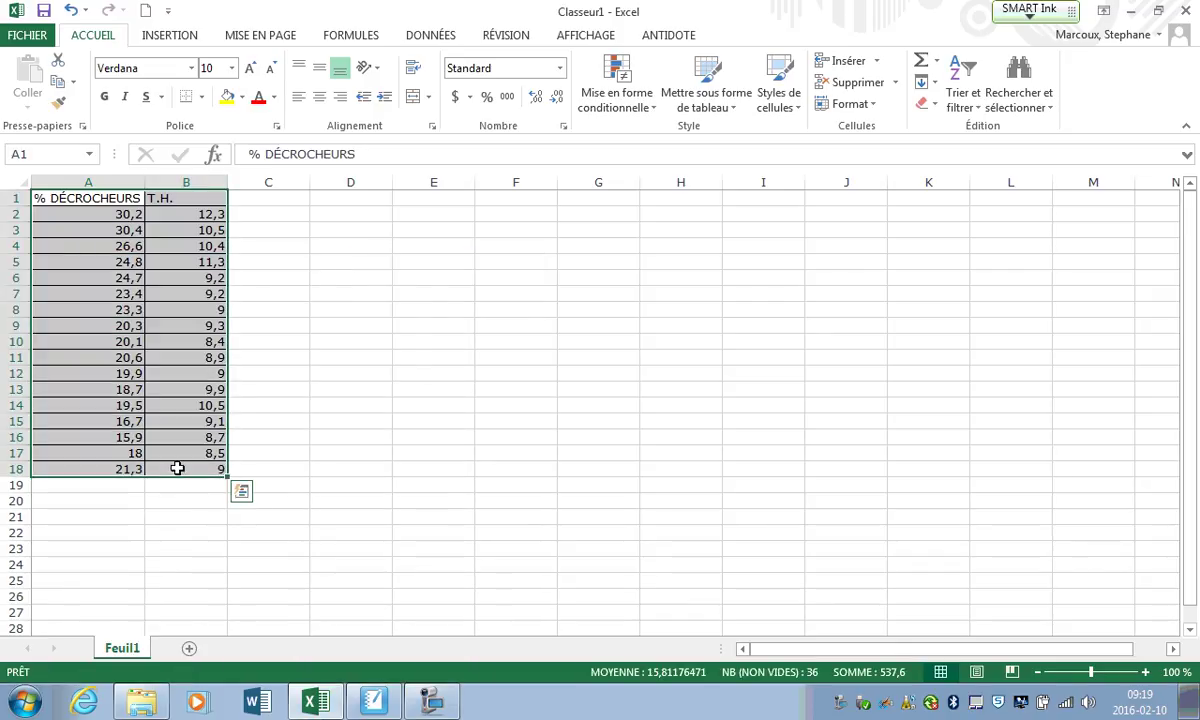
click(166, 36)
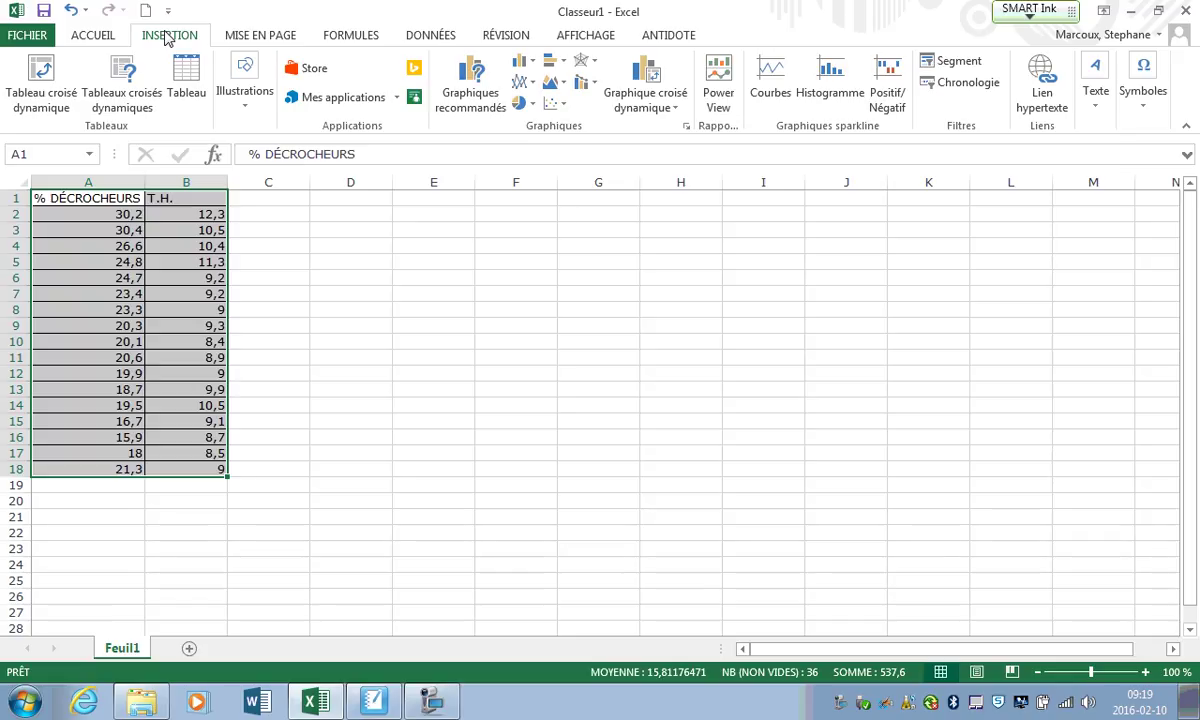
Insert a plain Nuages de points scatter chart of the two data columns
click(558, 106)
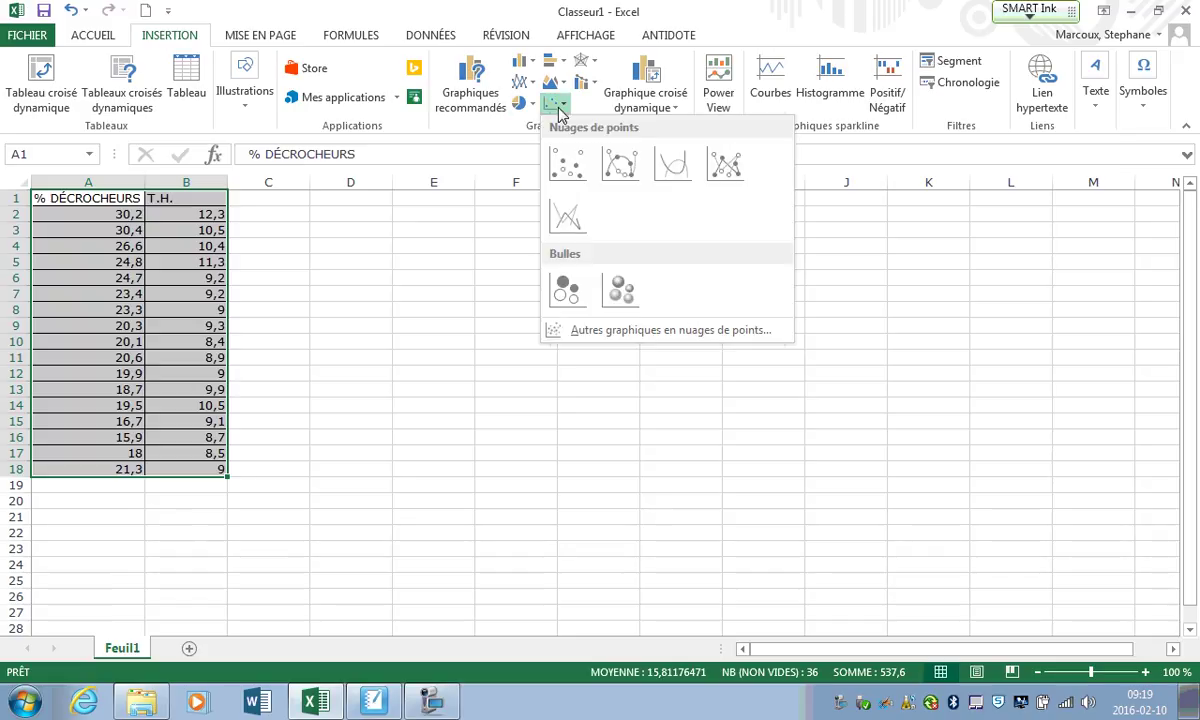
click(567, 163)
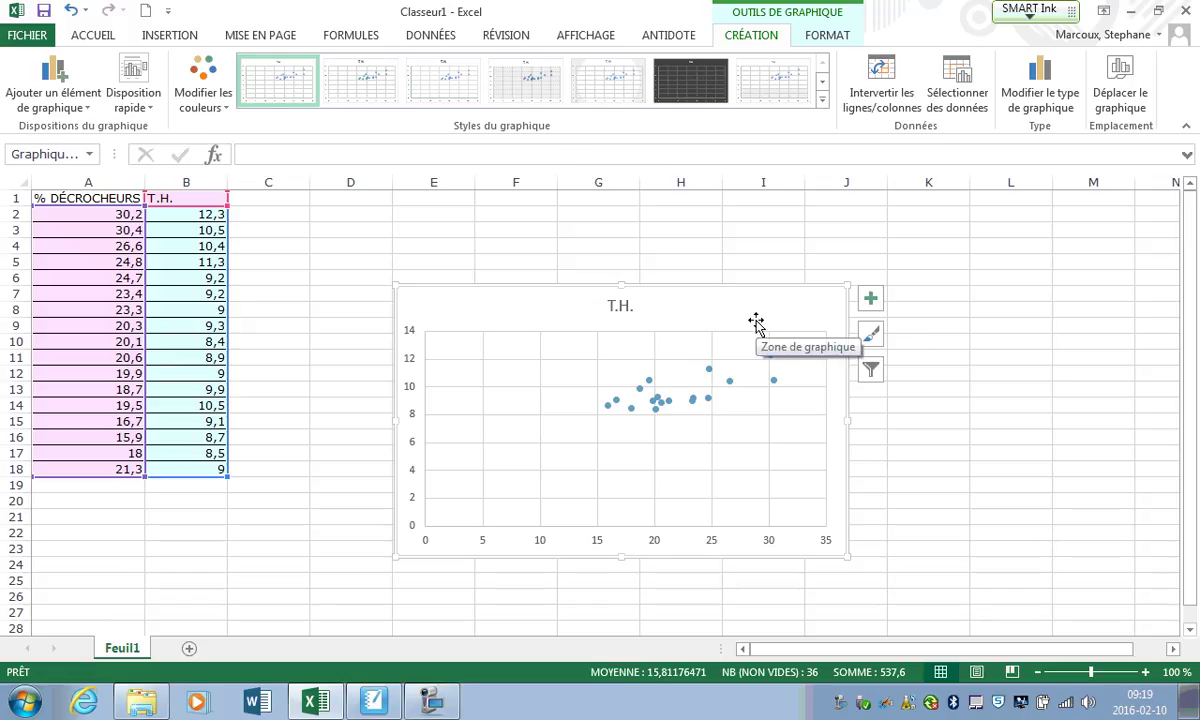
Replace the chart title T.H. with 'Est-ce qu'il y a un rapport entre le taux de décrochage et le taux d'homicides?'
click(625, 305)
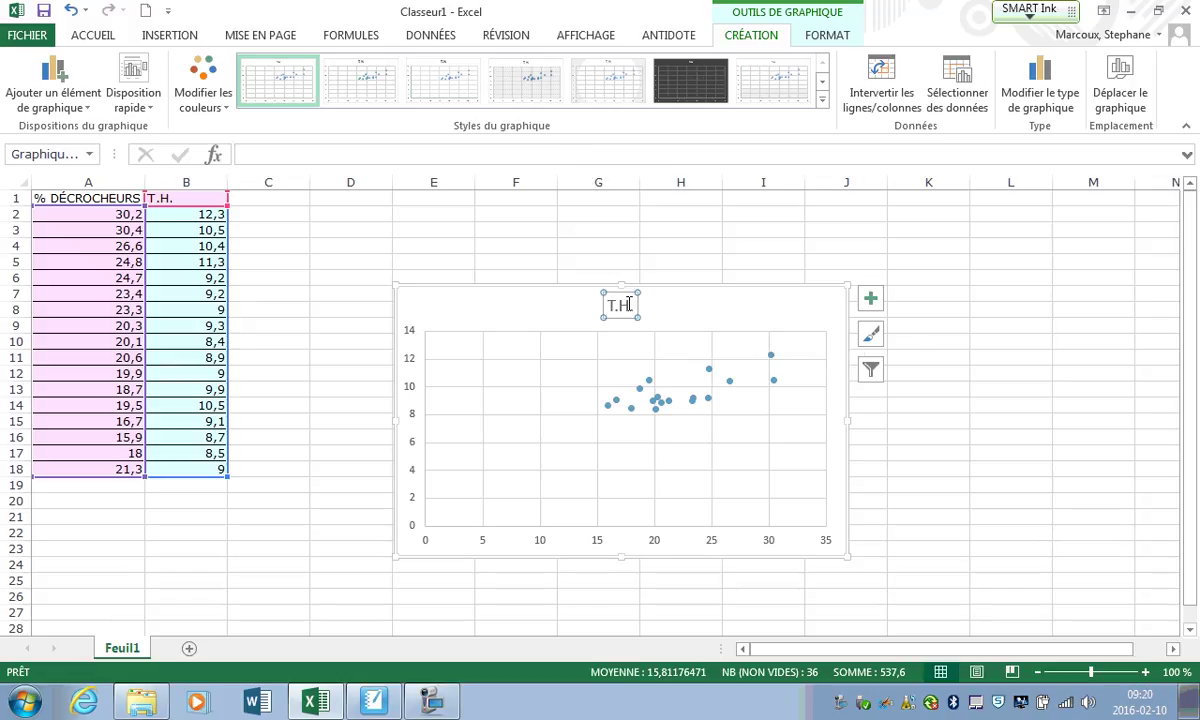
double_click(625, 305)
drag(625, 305, 595, 303)
text(eS)
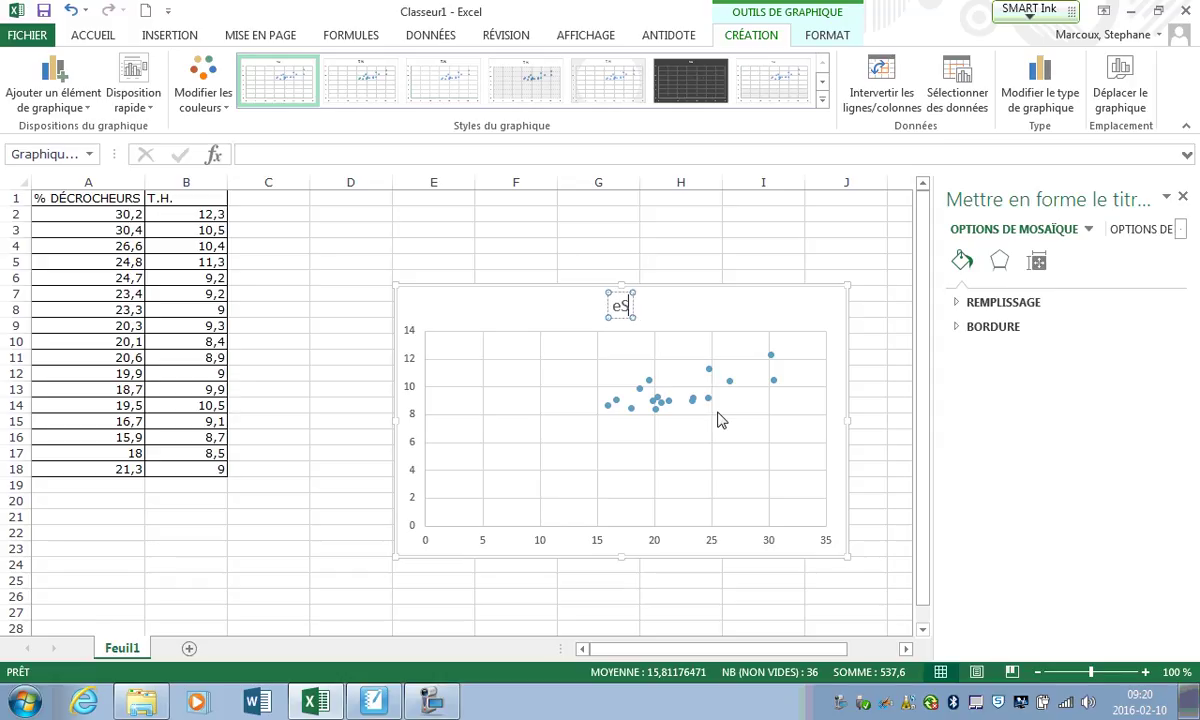
key(BackSpace)
key(BackSpace)
text(Es)
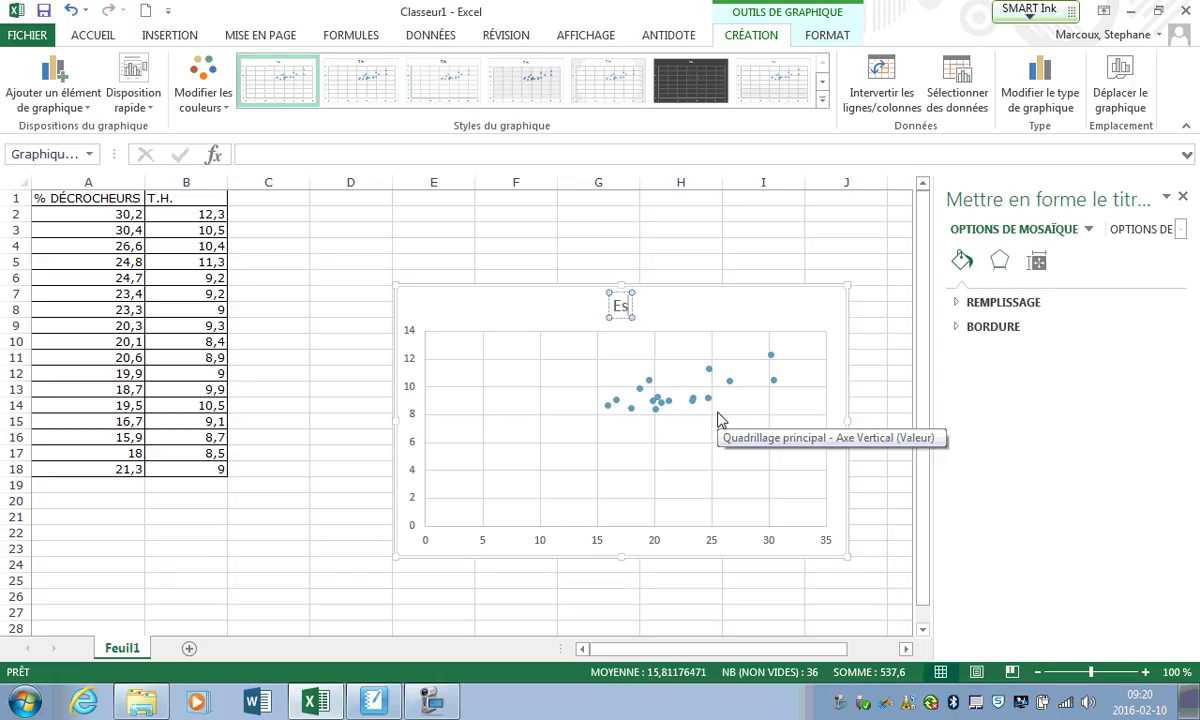
text(t-ce qu'il y a un)
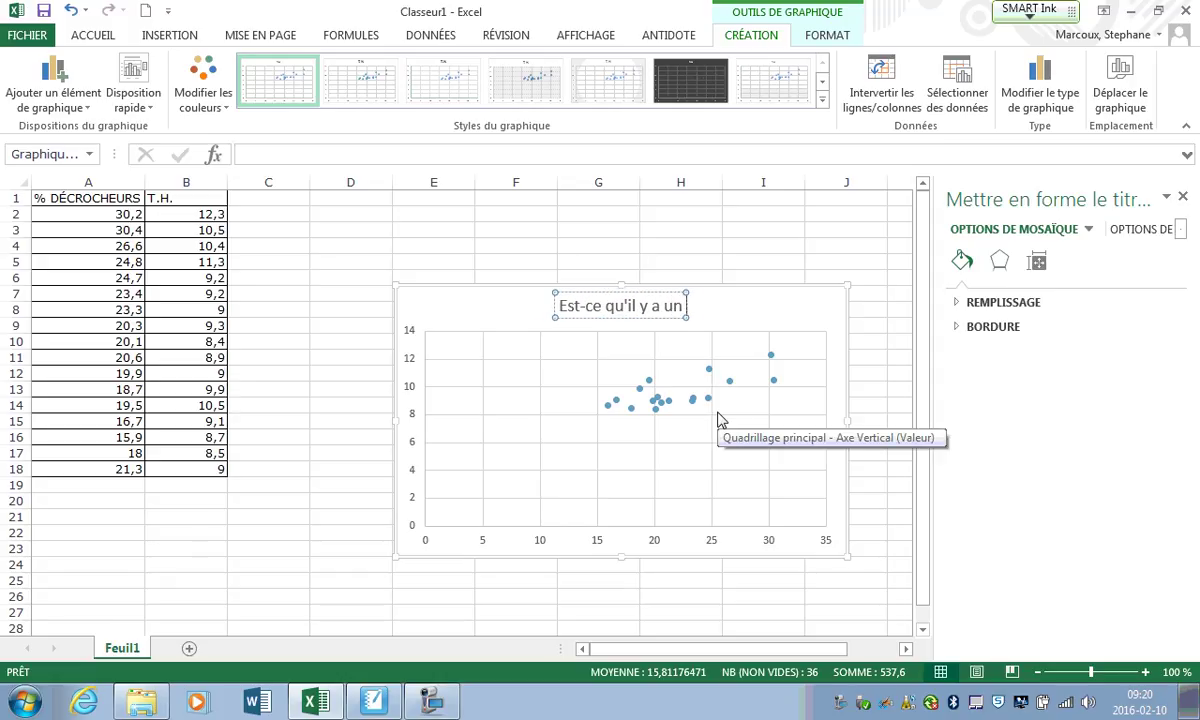
text( rapport entre )
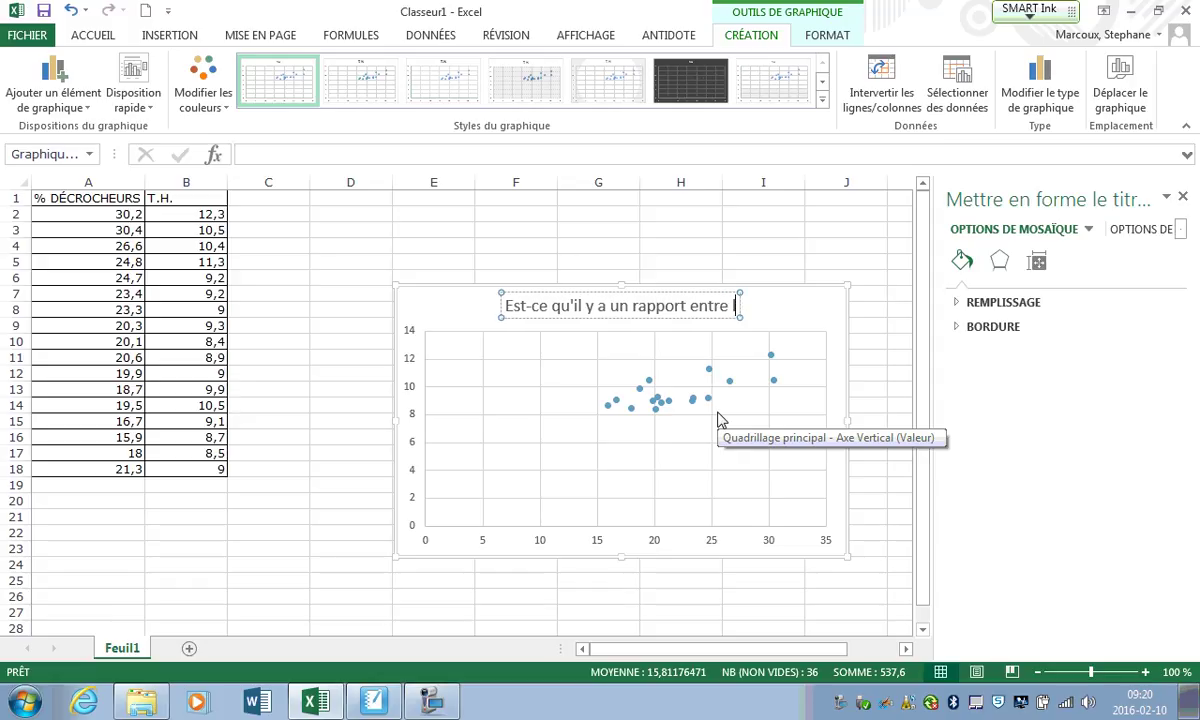
text(le taux de décrochage)
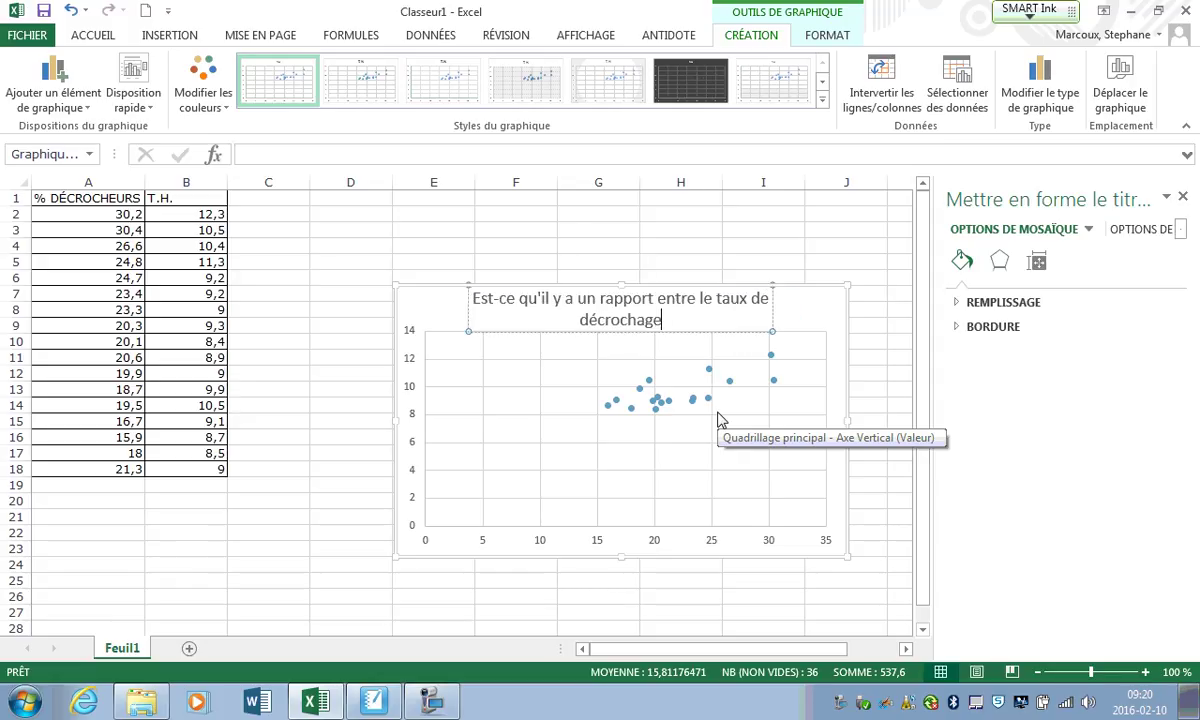
text( et le taux d')
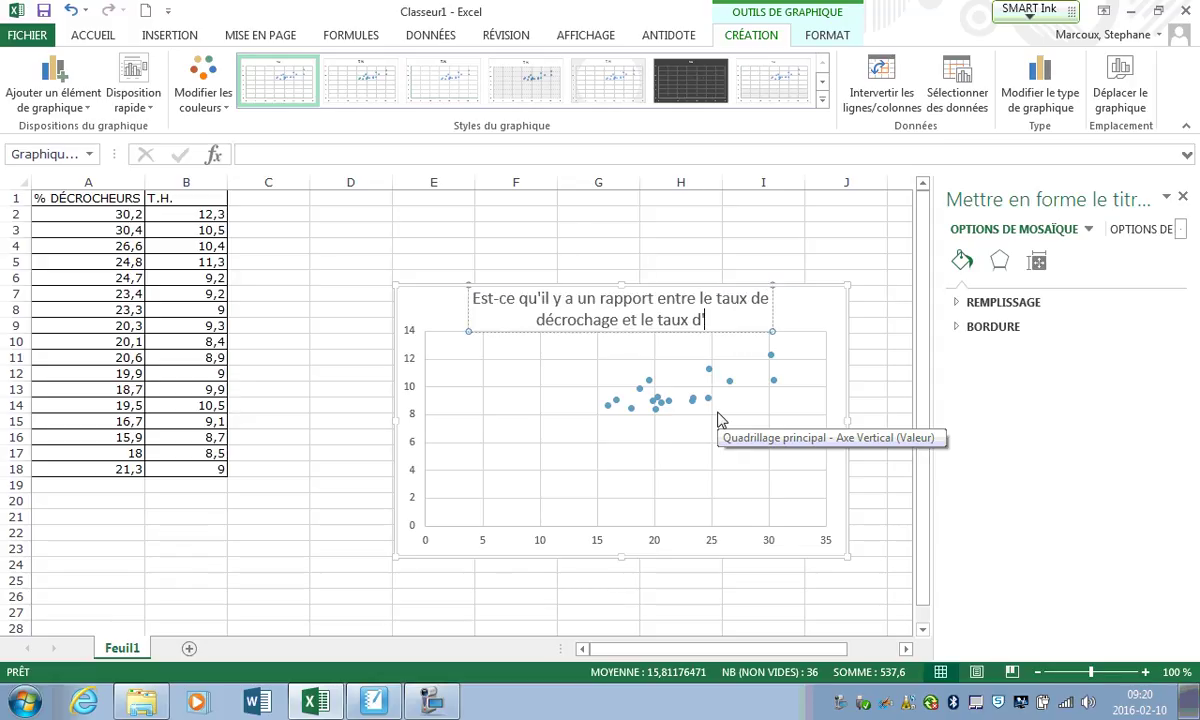
text(homicides?)
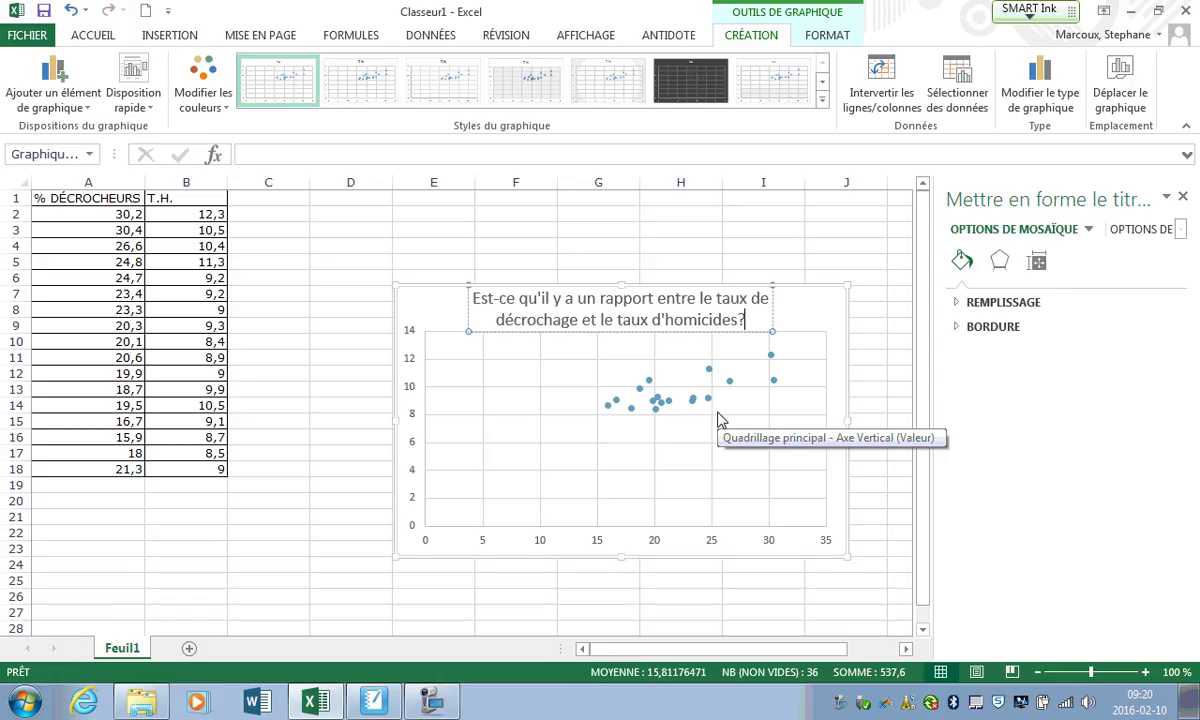
click(862, 410)
click(679, 501)
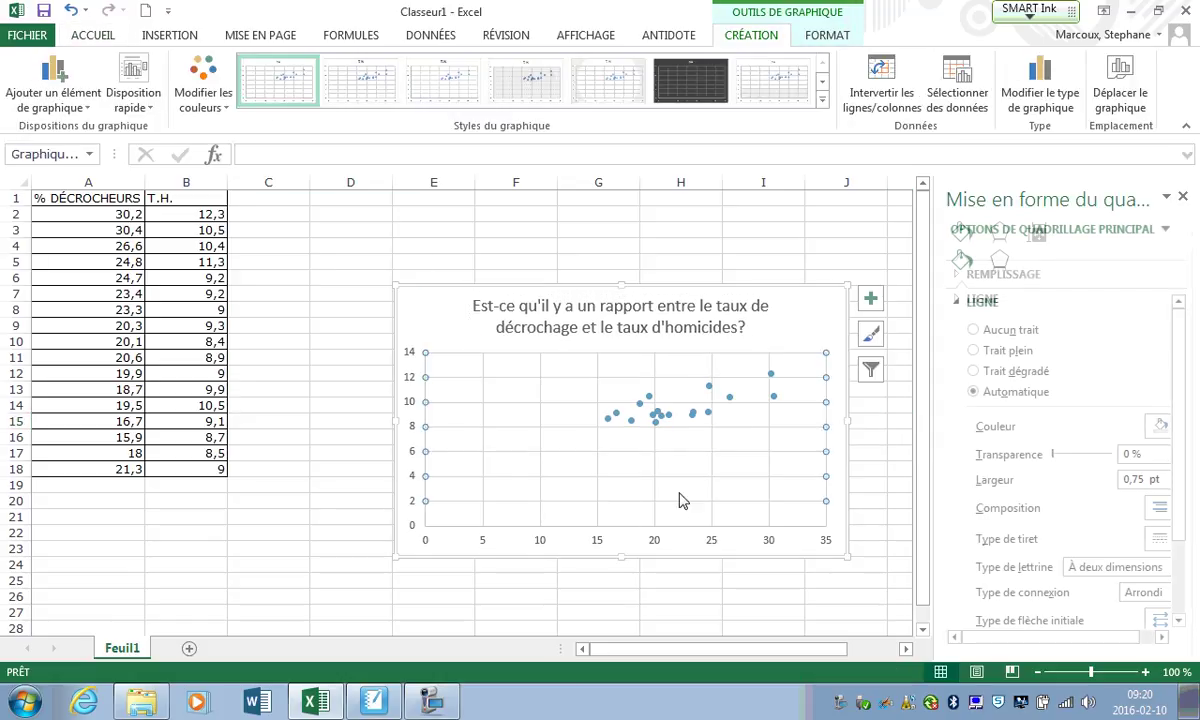
Add axis titles, labelling the vertical axis 'T.H.' and the horizontal axis 'T.D (%)'
click(870, 299)
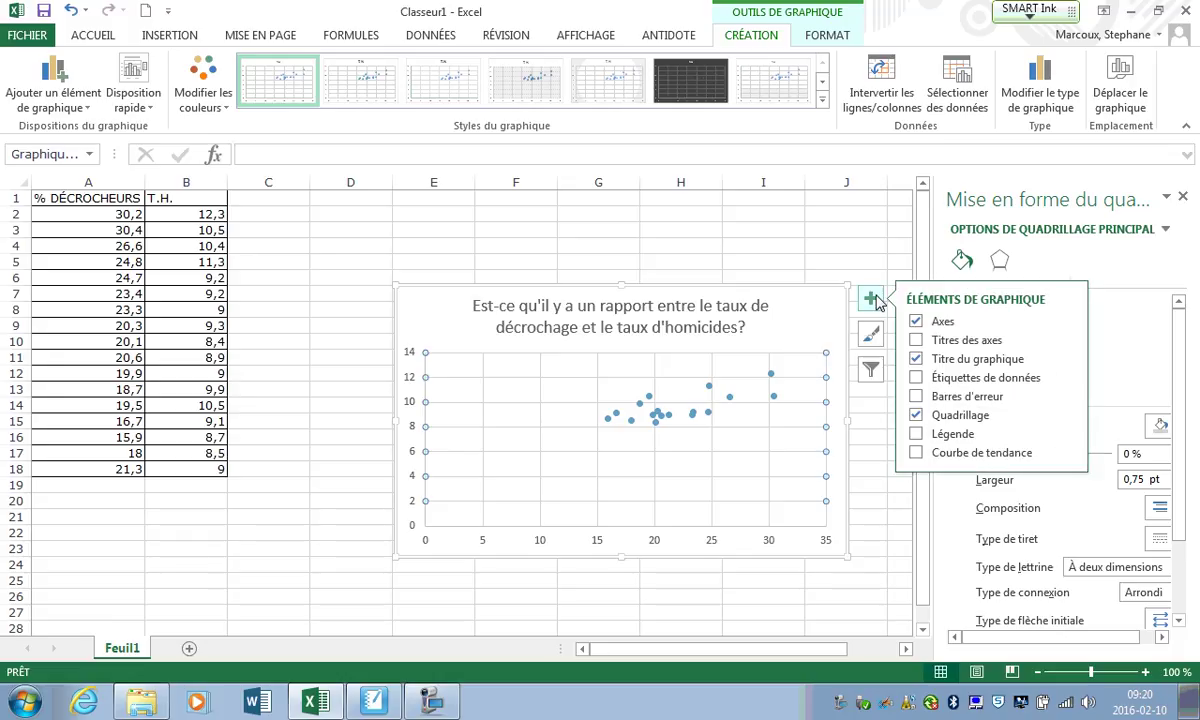
click(916, 341)
drag(420, 458, 419, 386)
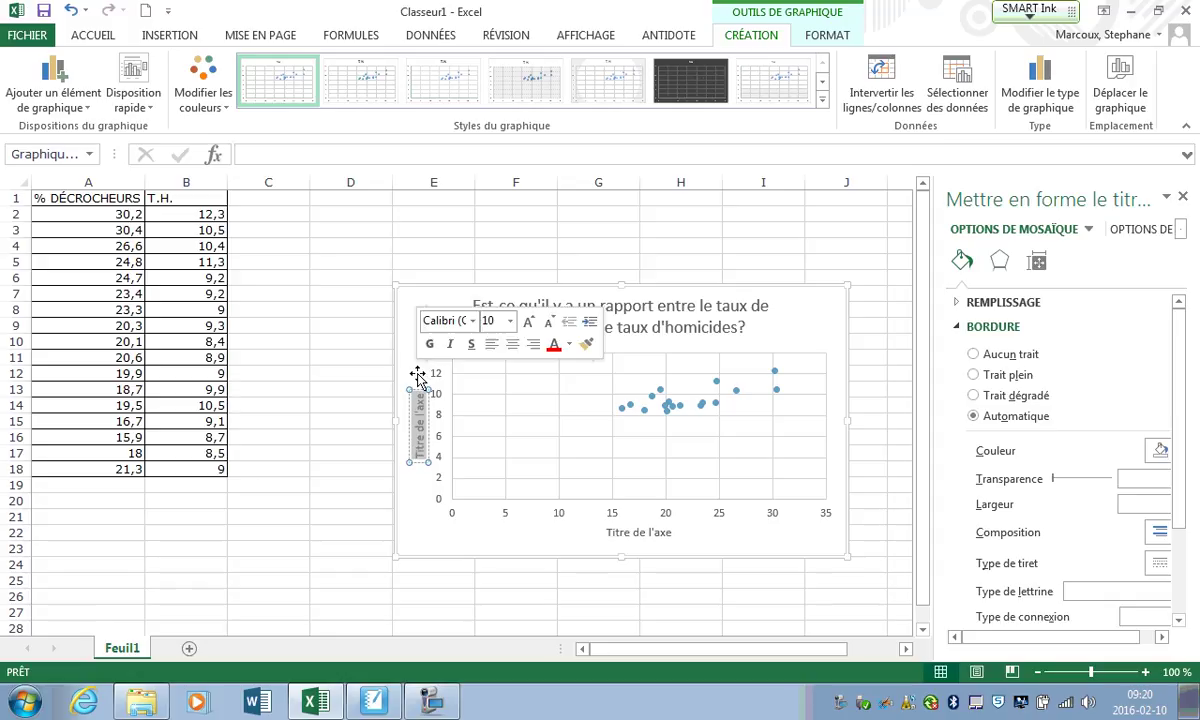
text(T.H.)
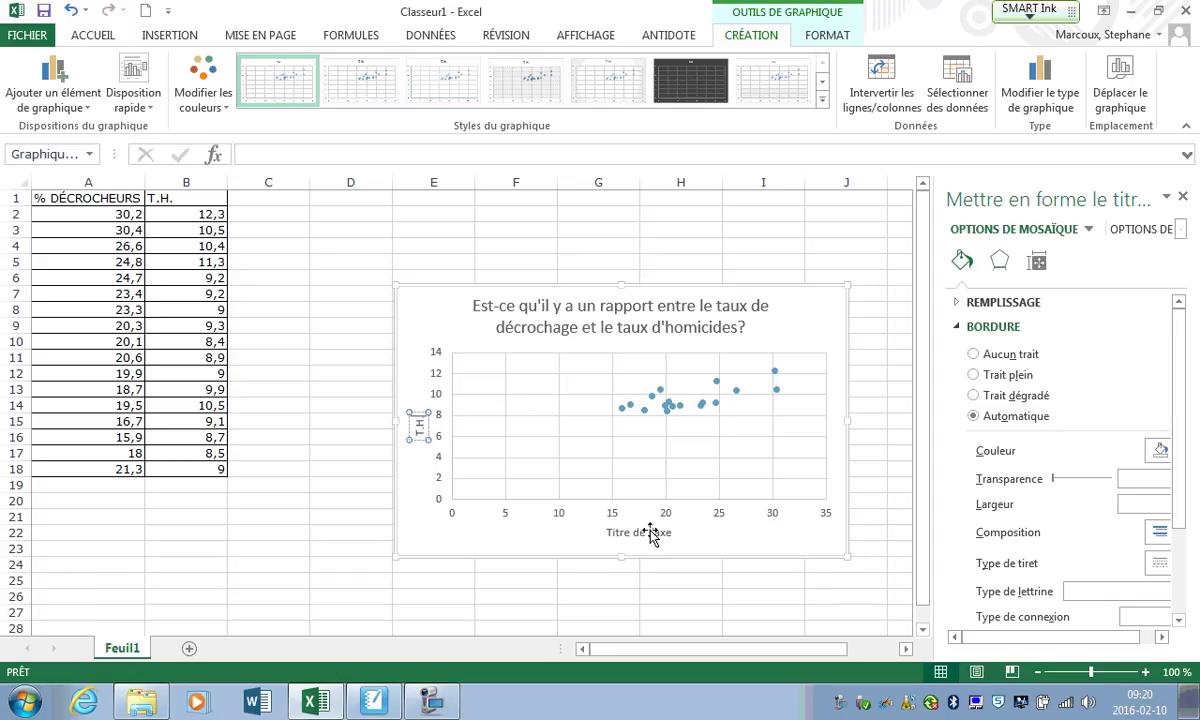
click(662, 532)
drag(670, 532, 557, 528)
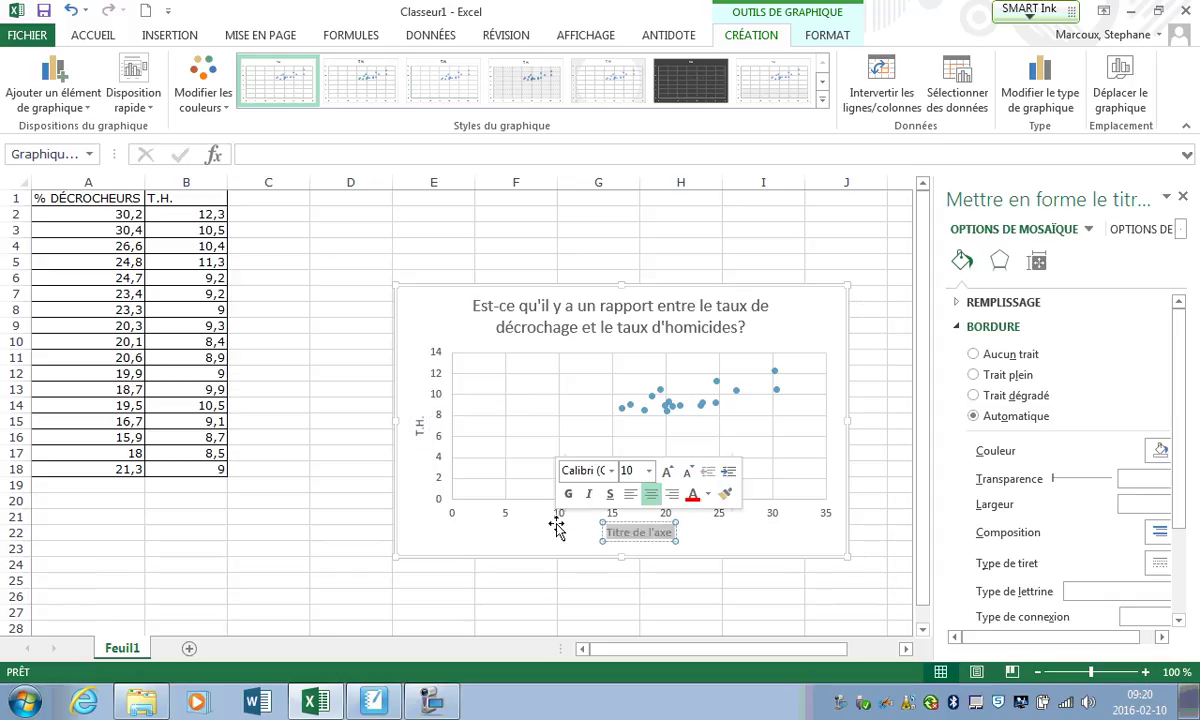
text(T.D ()
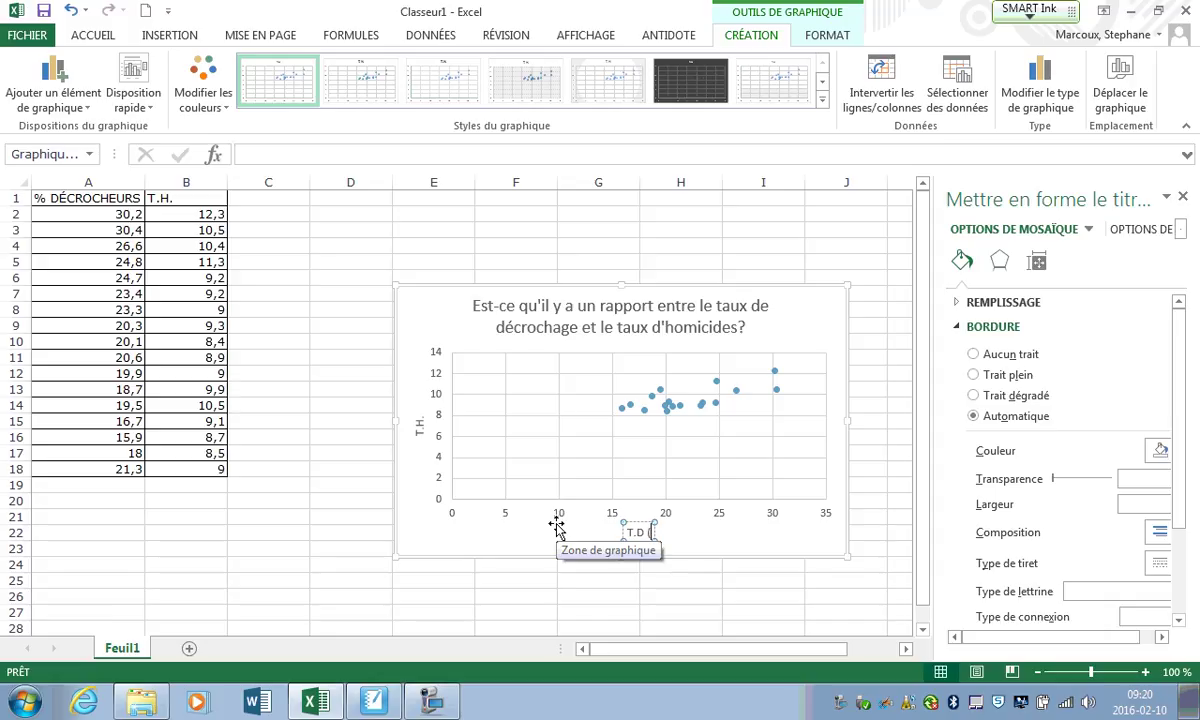
text(%))
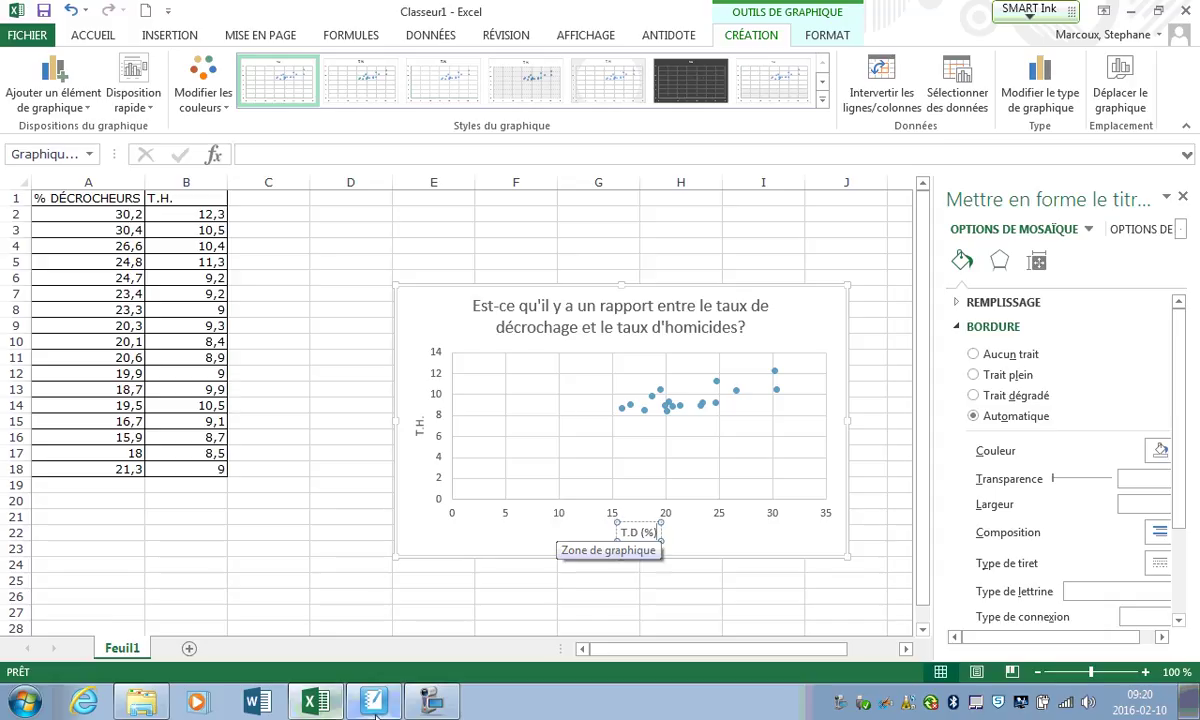
Briefly bring SMART Notebook forward, then return to Excel and deselect the chart
click(375, 703)
click(375, 703)
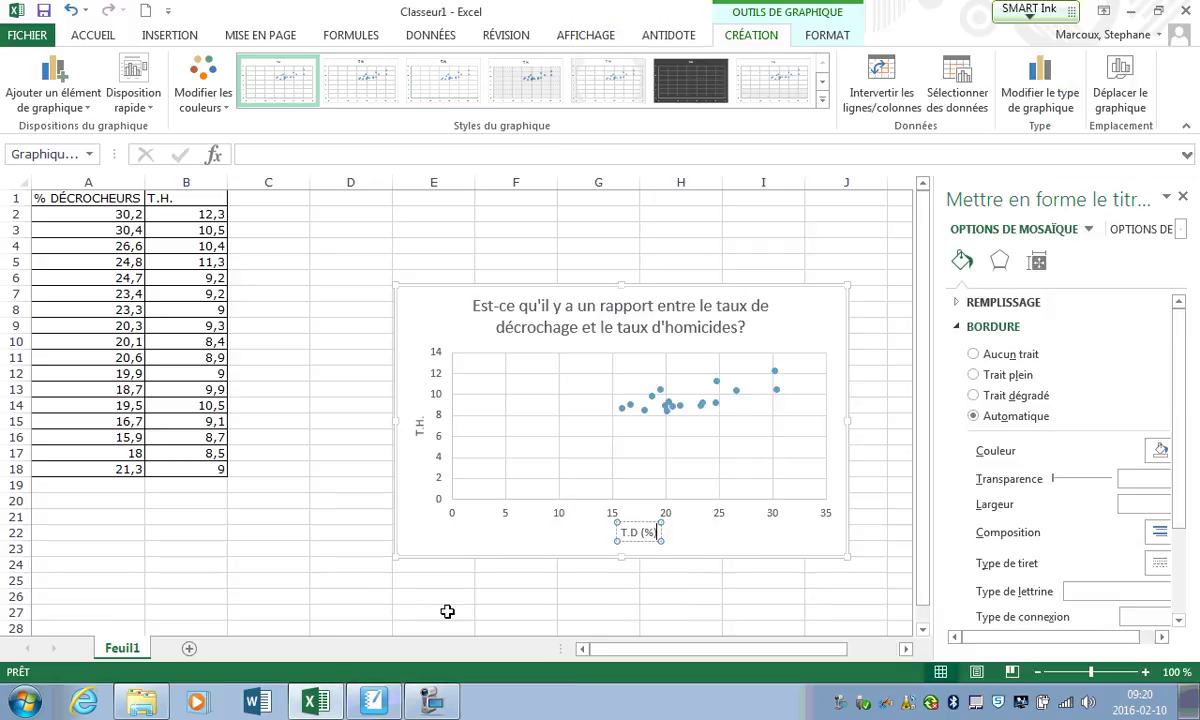
click(445, 620)
click(635, 623)
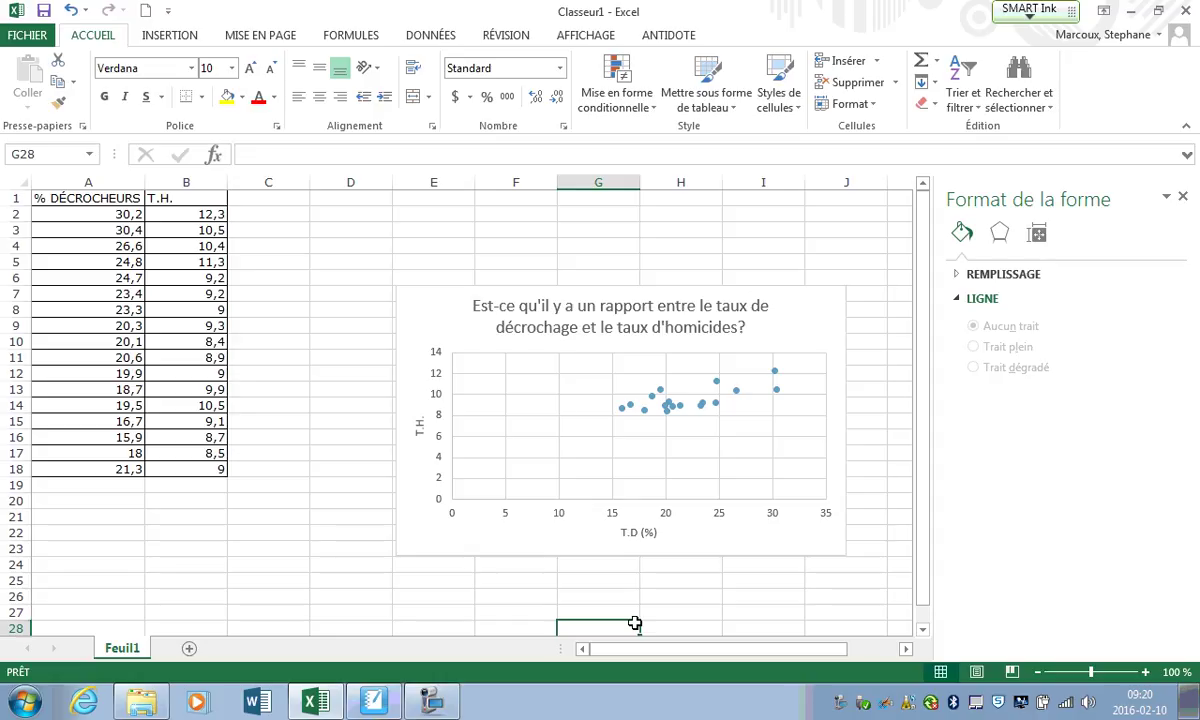
Add a linear trend line to the scatter chart and open its Autres options formatting pane
click(790, 318)
click(869, 298)
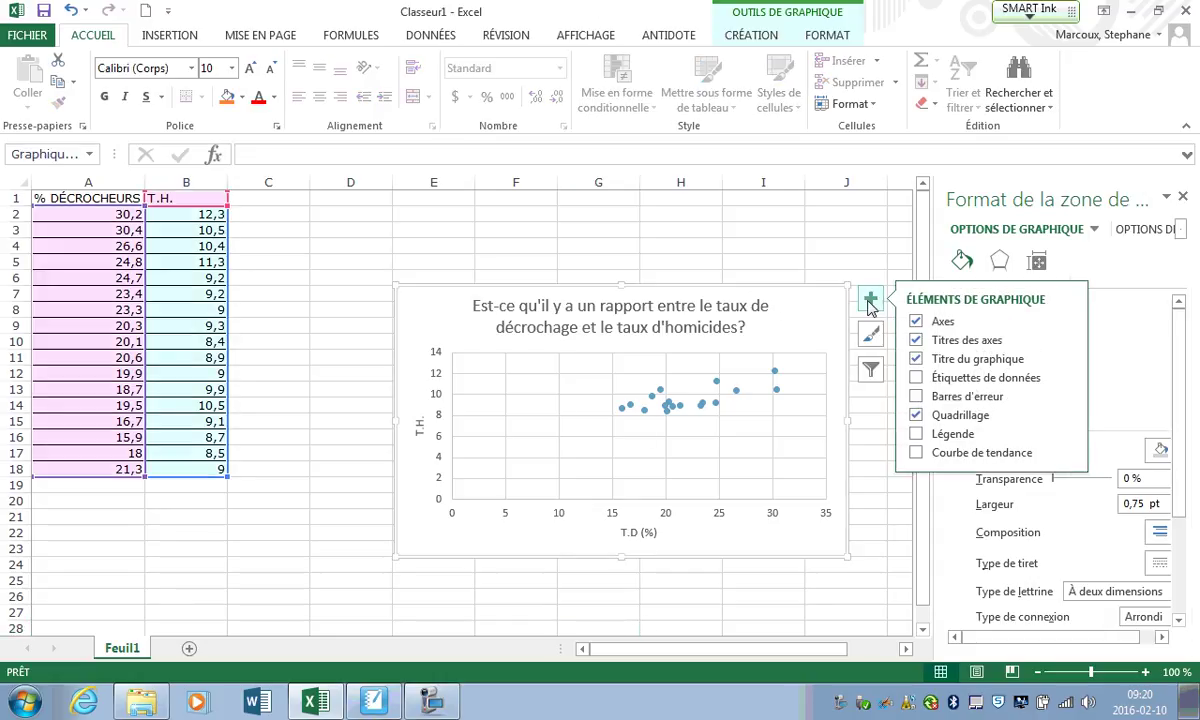
click(917, 453)
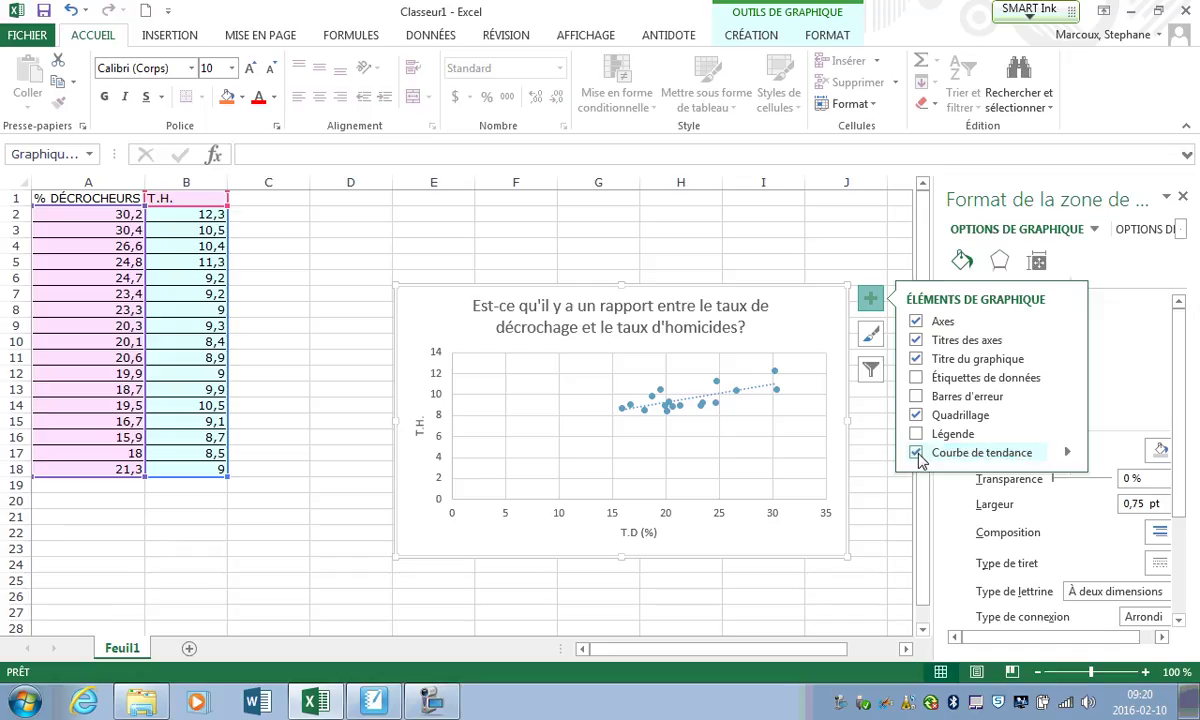
click(1067, 452)
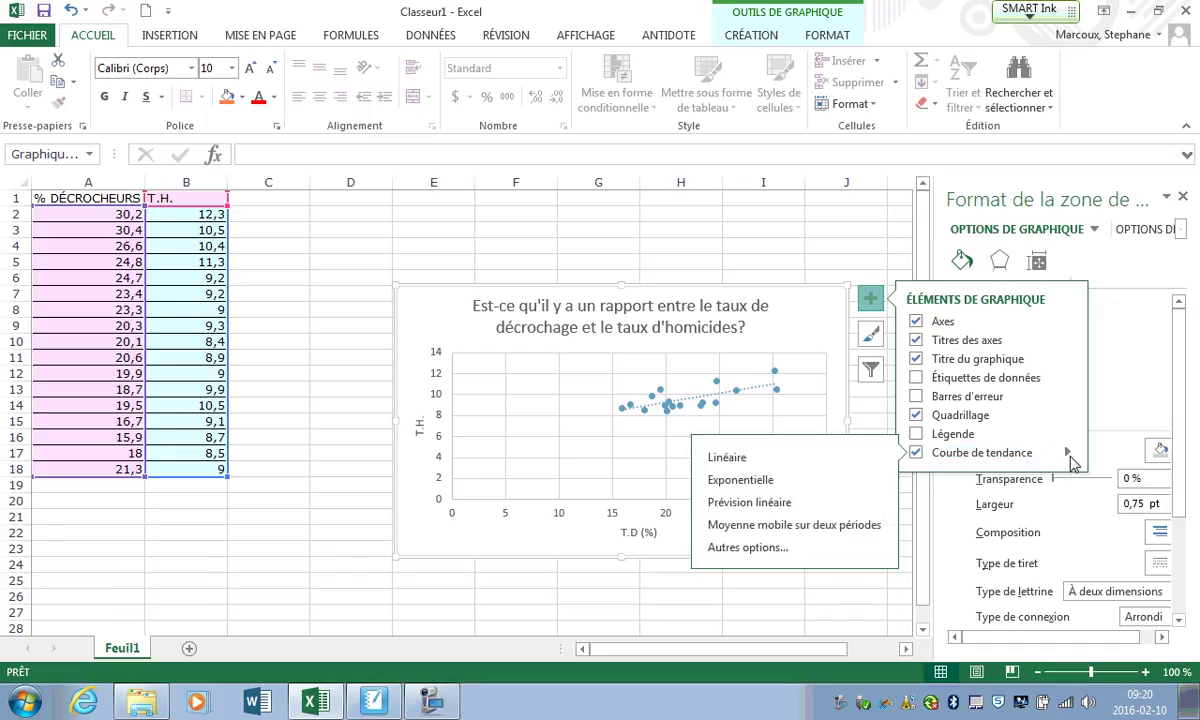
click(855, 459)
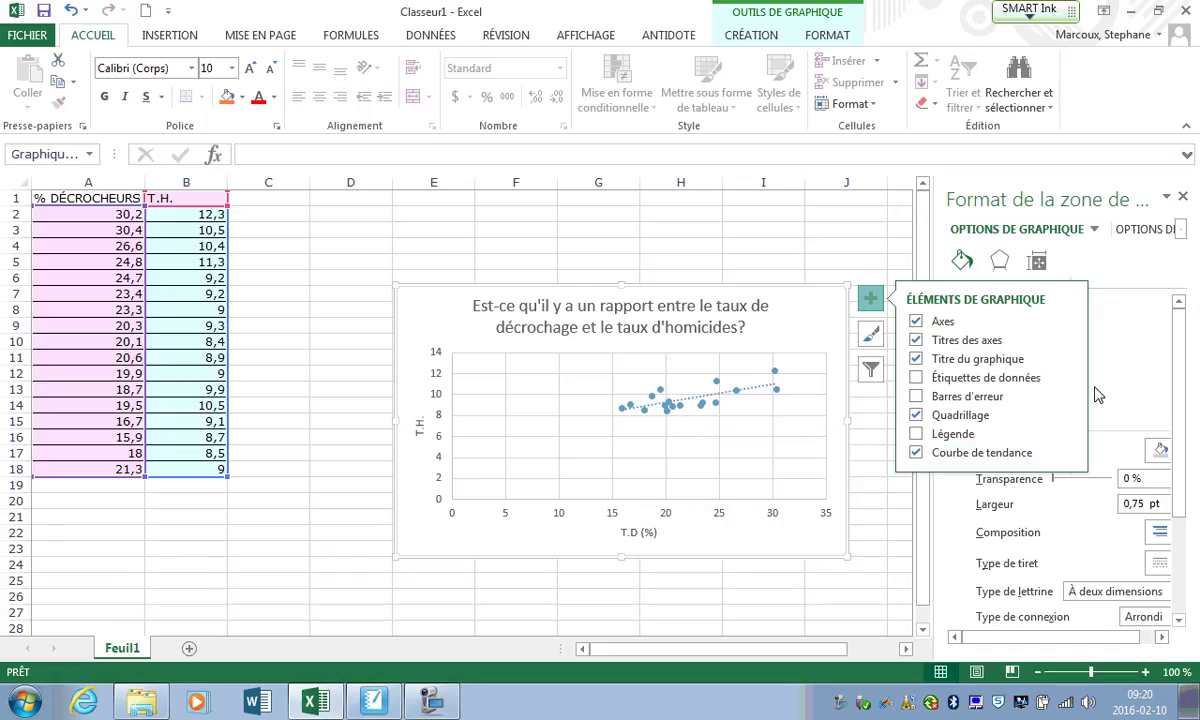
click(1068, 453)
click(760, 550)
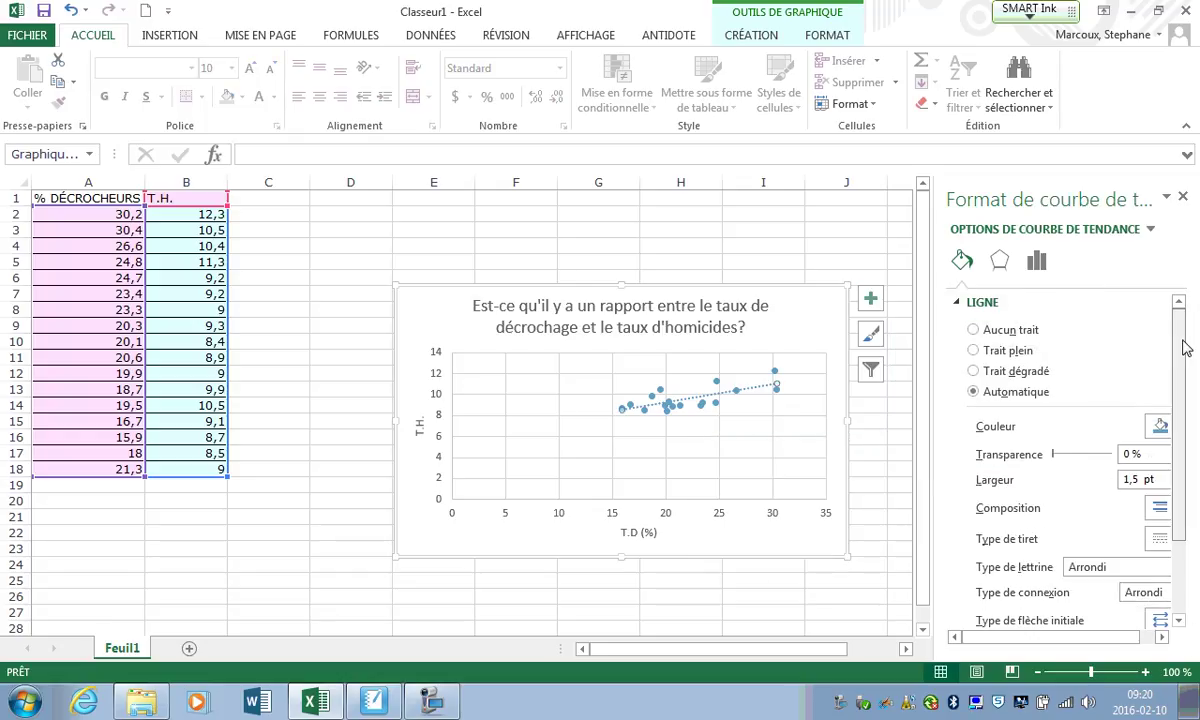
Set the trend line colour to black and its style to Trait plein
drag(1182, 343, 1188, 388)
click(1160, 368)
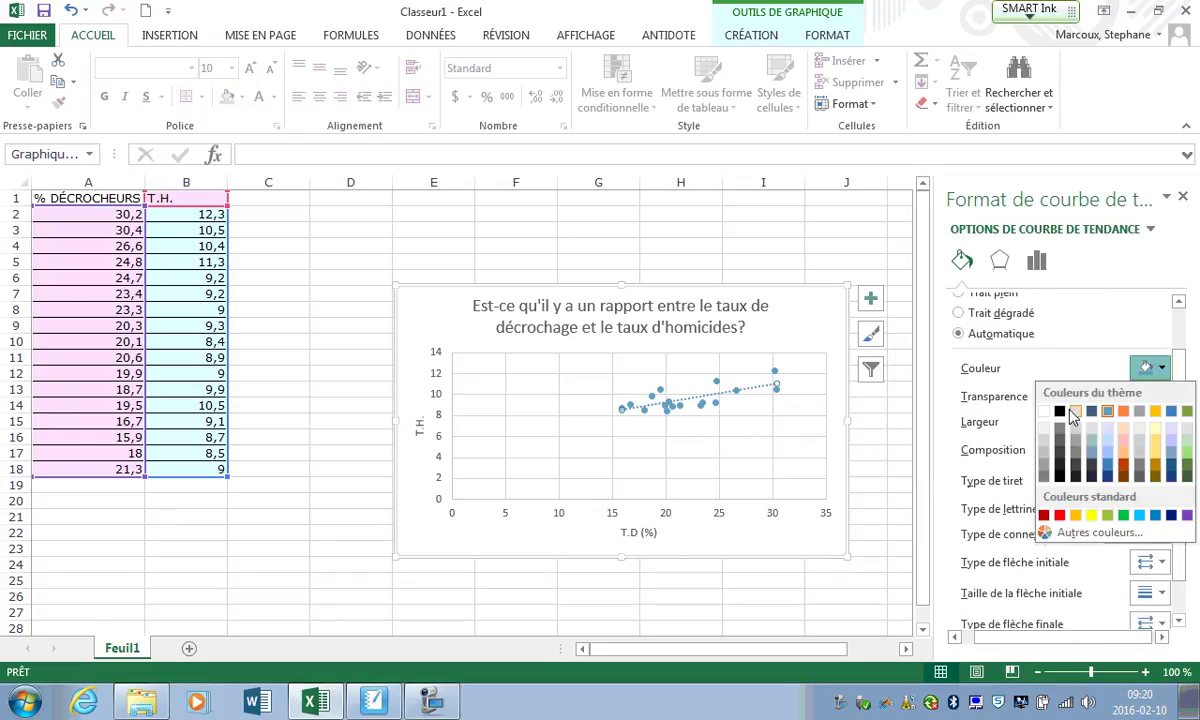
click(993, 408)
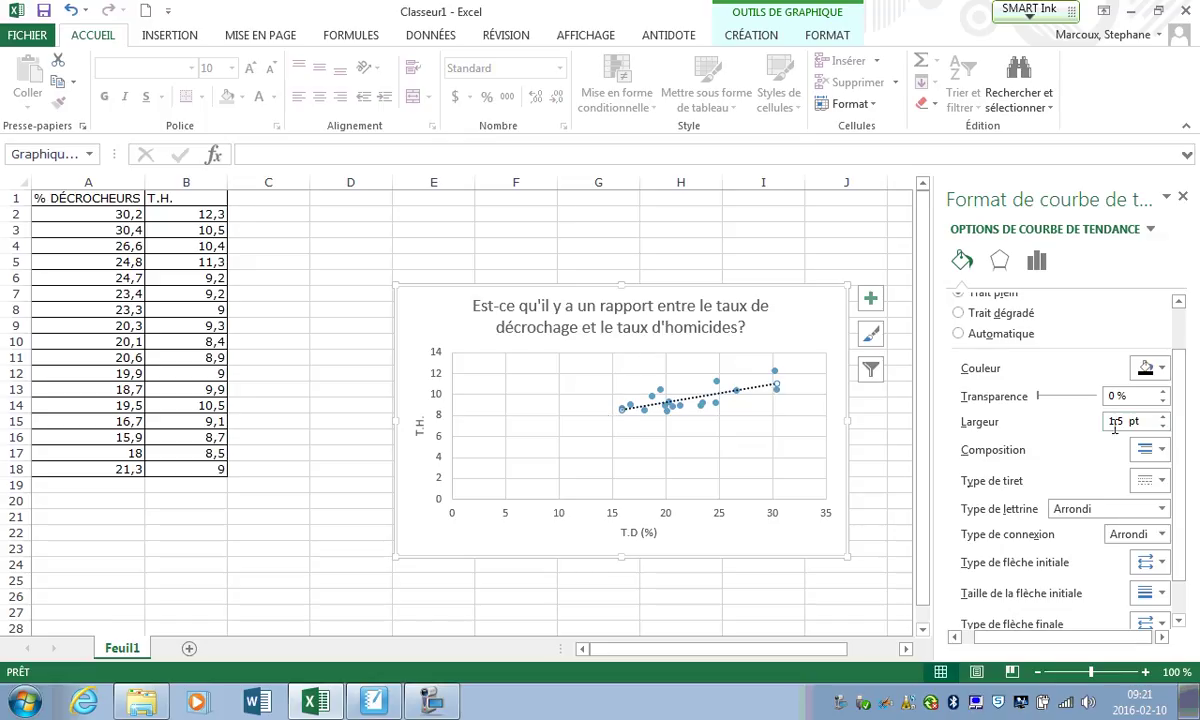
drag(1175, 430, 1178, 288)
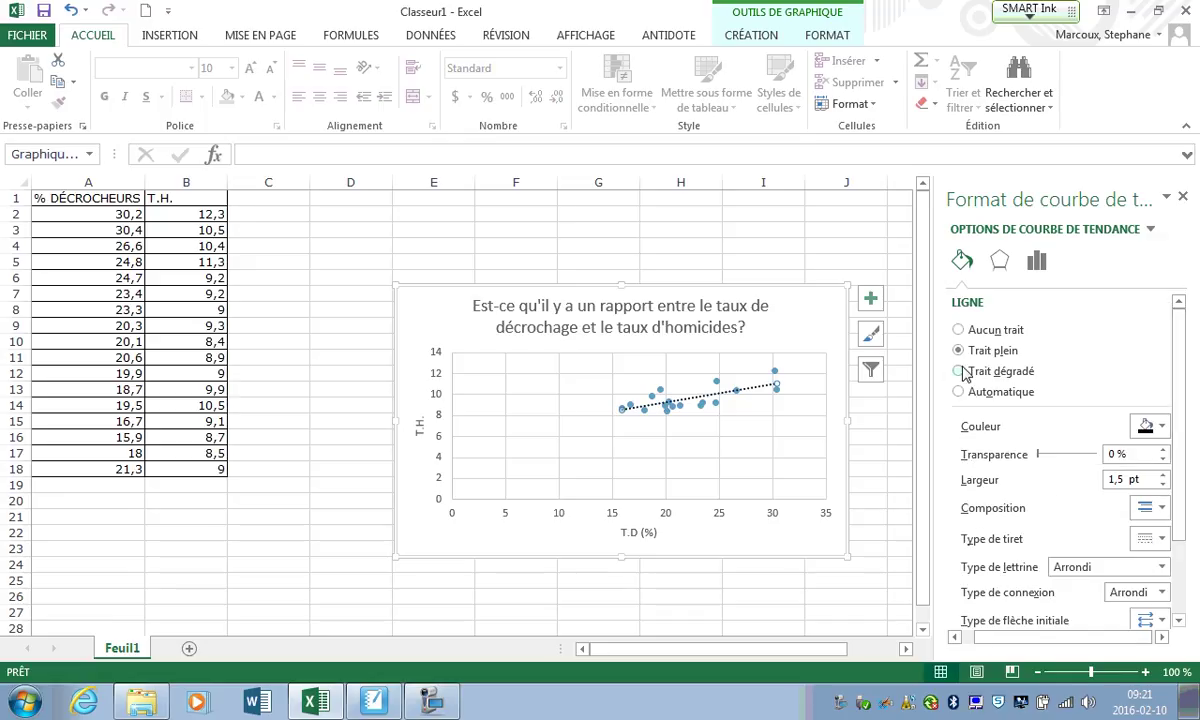
click(958, 371)
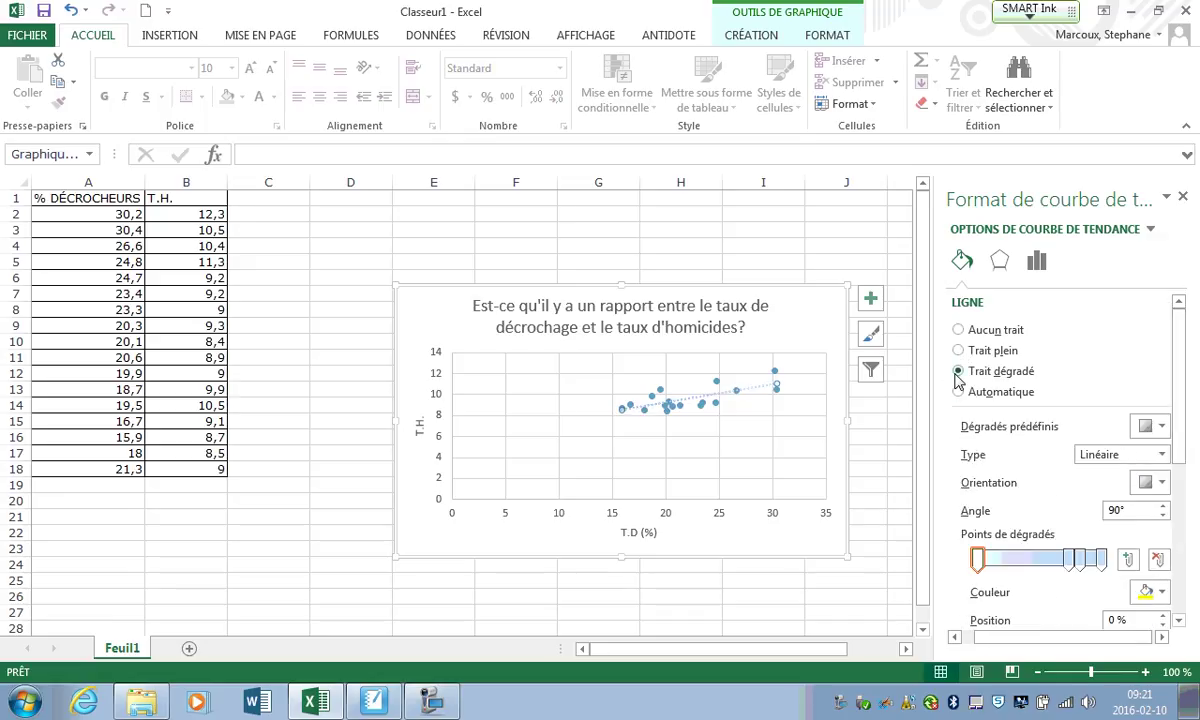
click(958, 392)
click(958, 371)
click(958, 351)
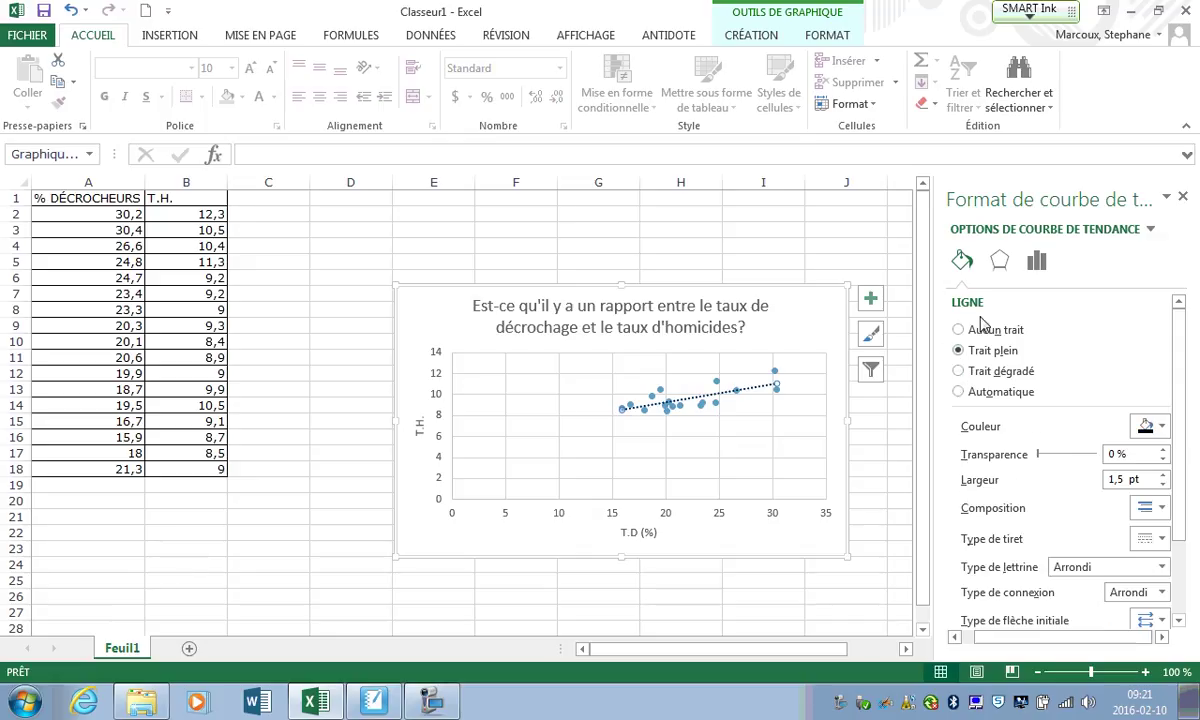
click(1038, 261)
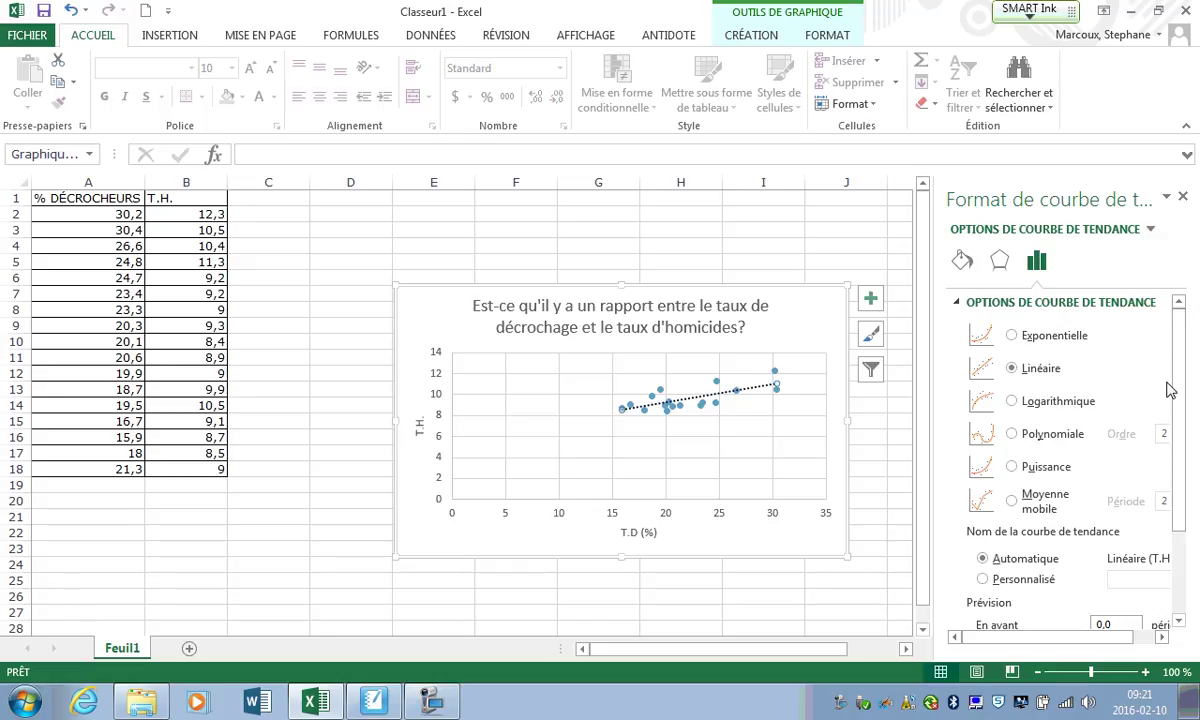
Show the trend line equation y = 0,1743x + 5,7609 and move it up beside the title
scroll(1181, 400, down, 3)
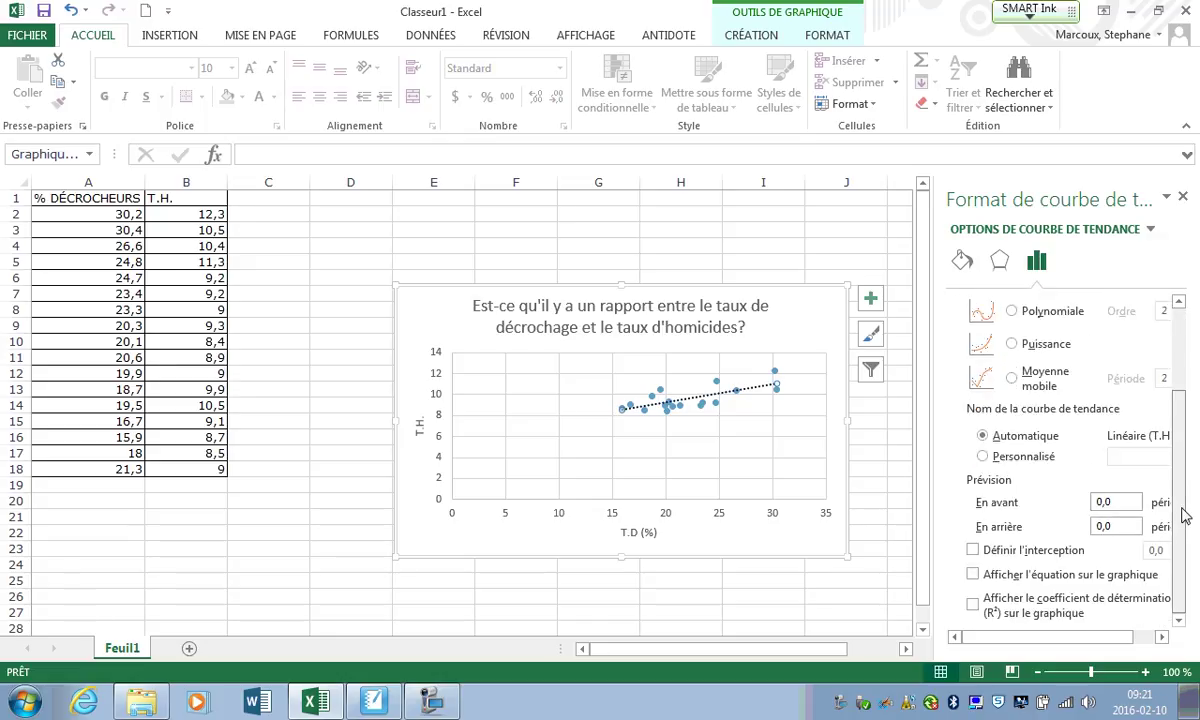
click(975, 576)
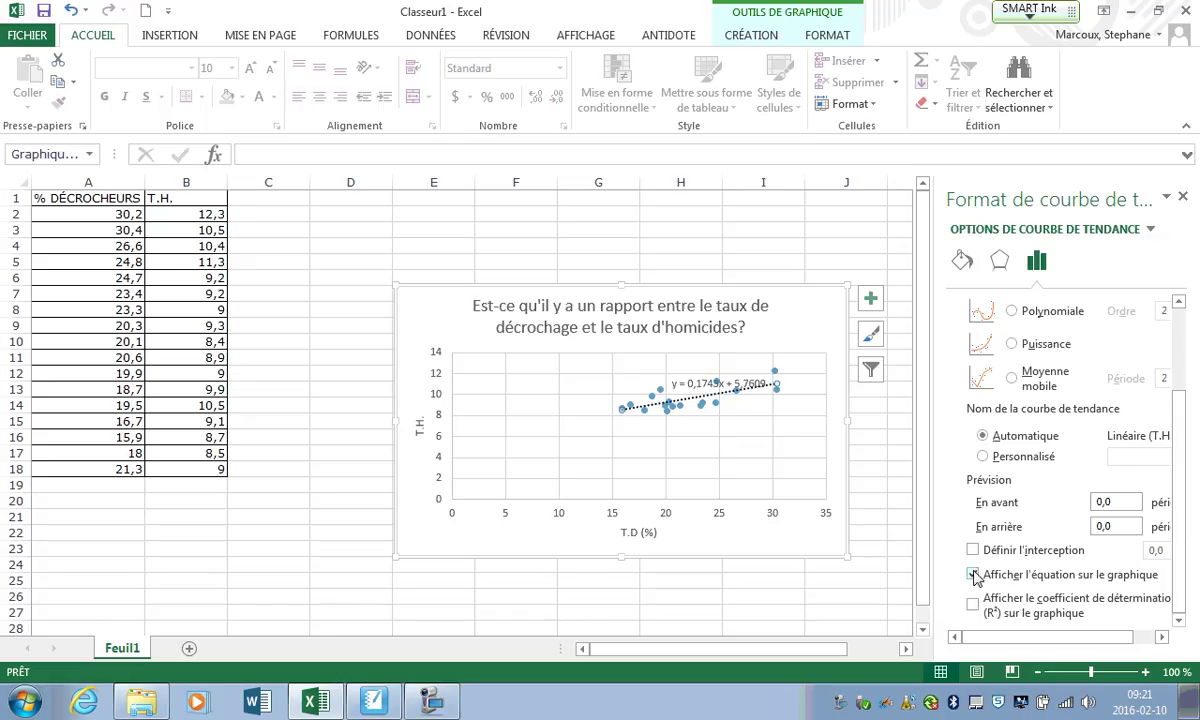
click(697, 375)
drag(697, 374, 776, 329)
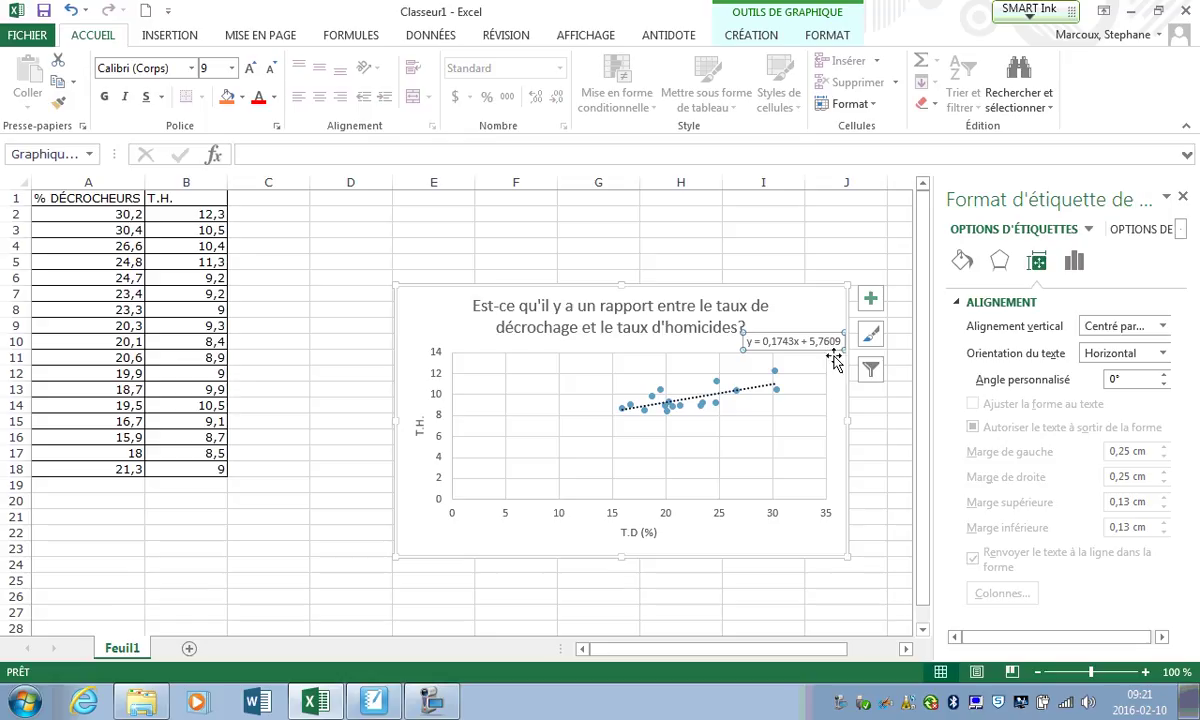
click(845, 396)
Open the chart elements list, select the major gridlines, then reselect the whole chart
click(869, 301)
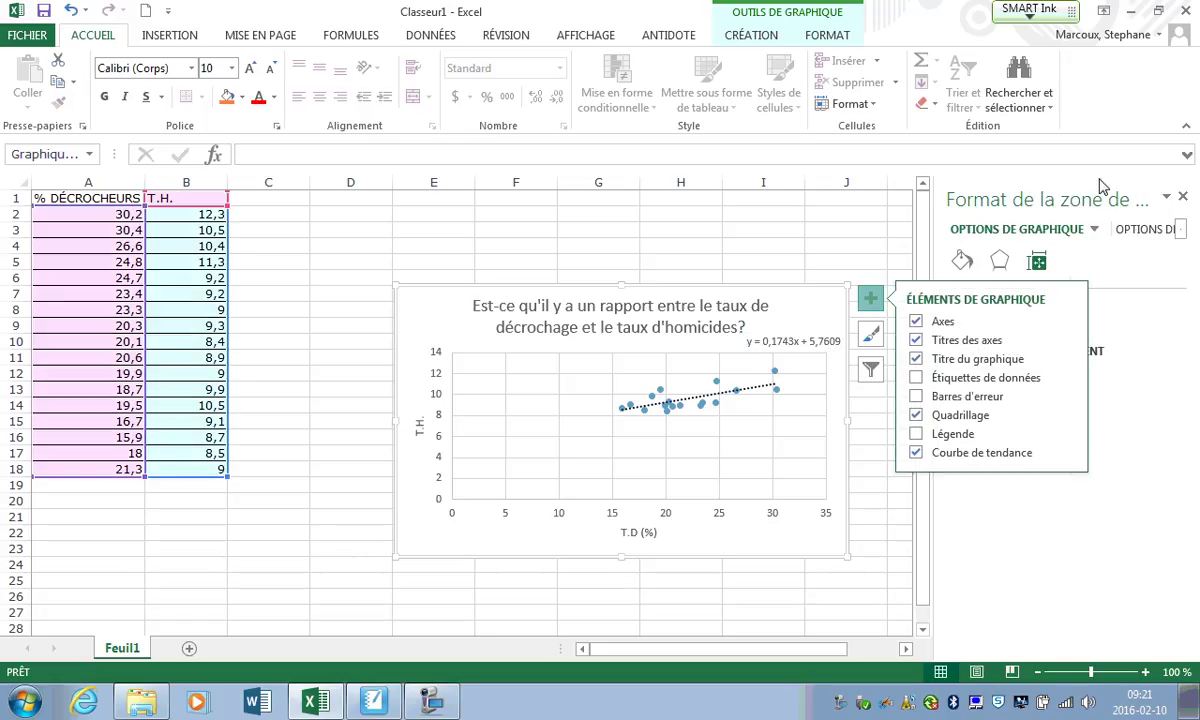
click(703, 458)
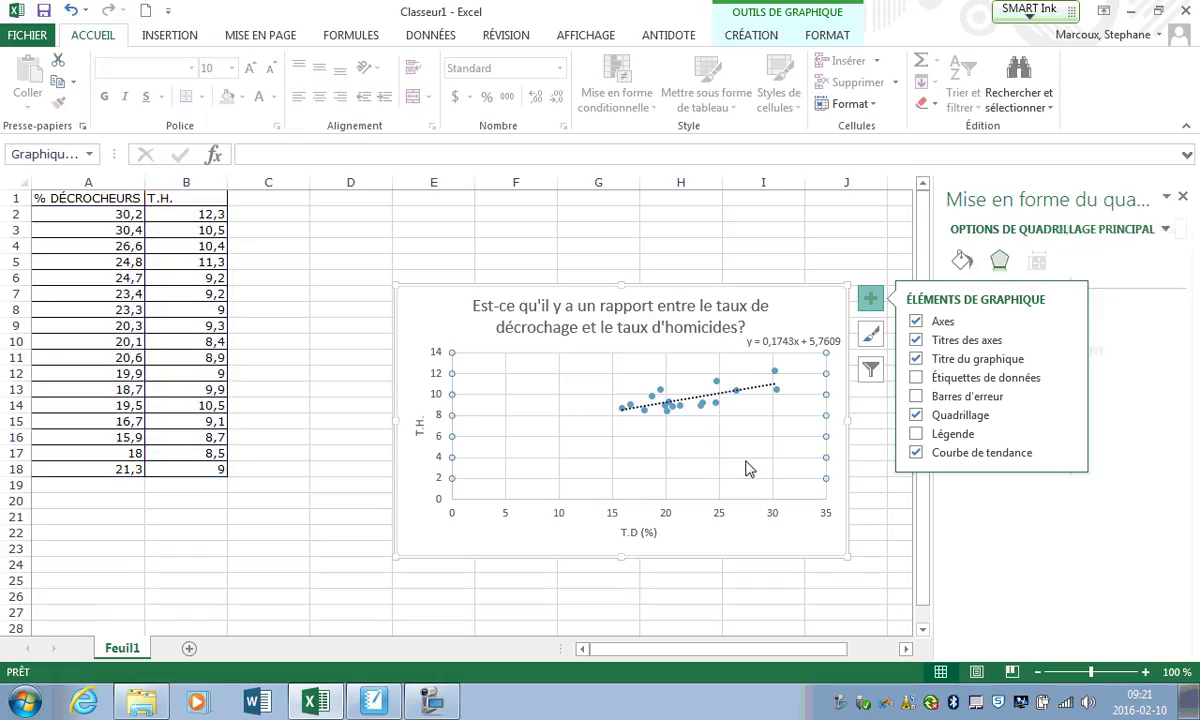
click(745, 543)
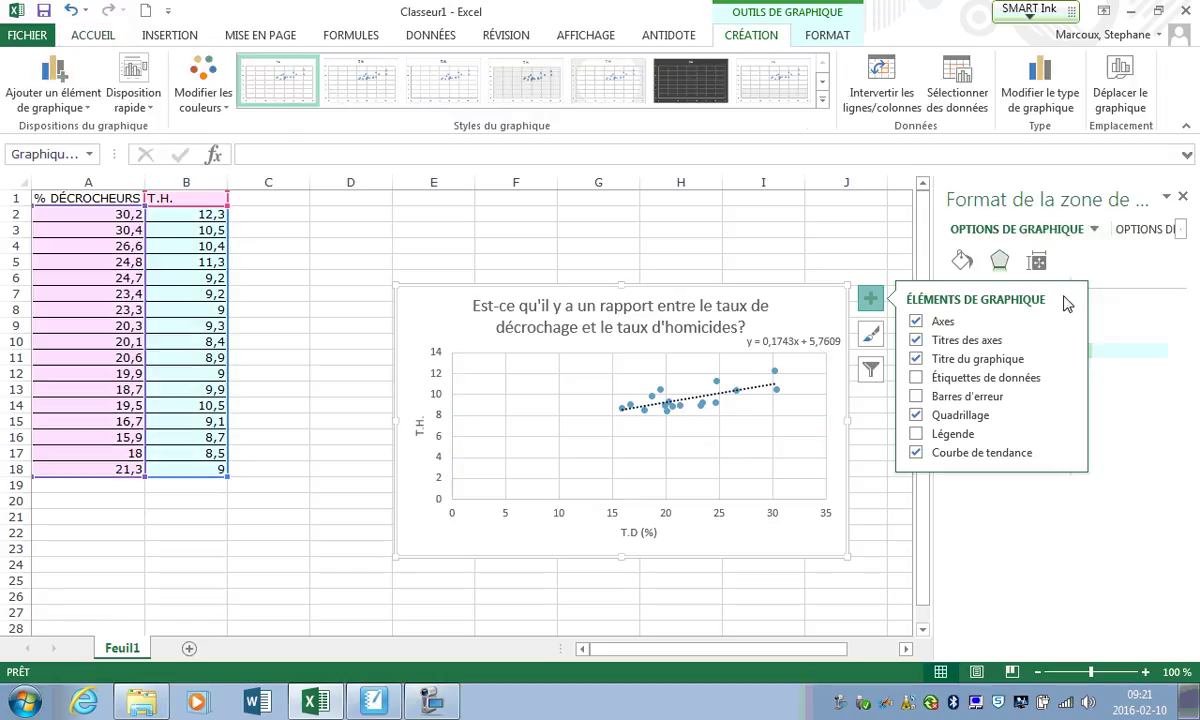
Display R² = 0,4829 on the chart and move its label up near the title
click(1066, 453)
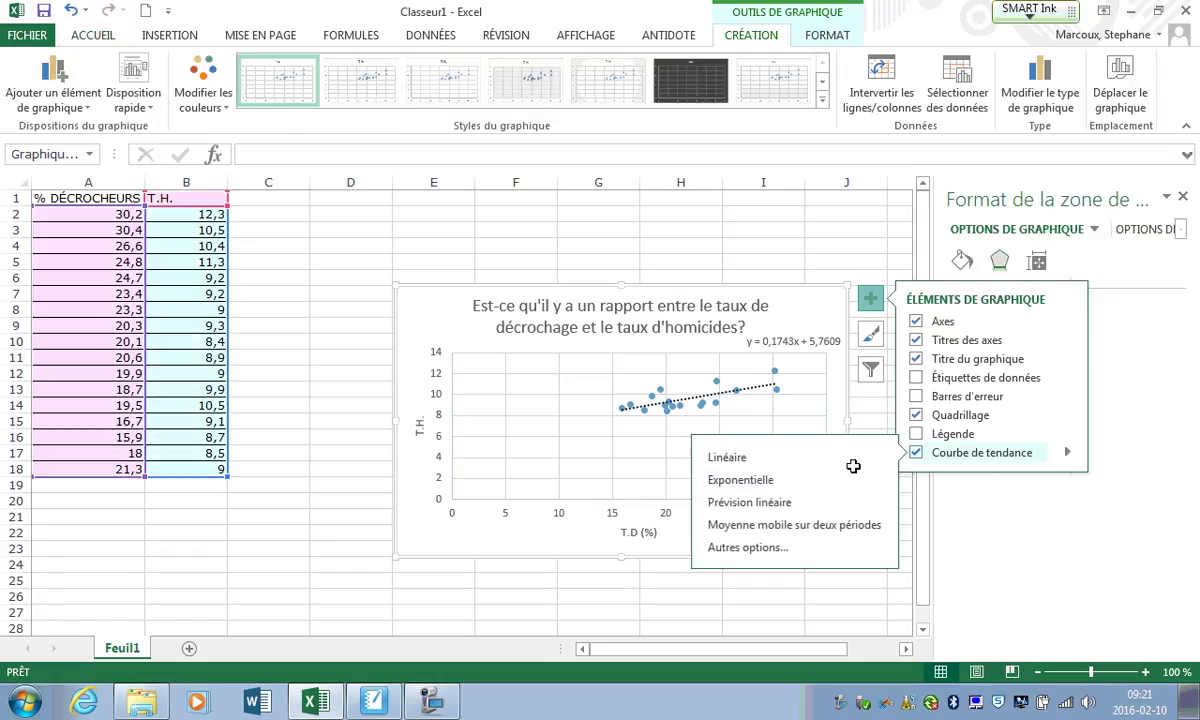
click(766, 547)
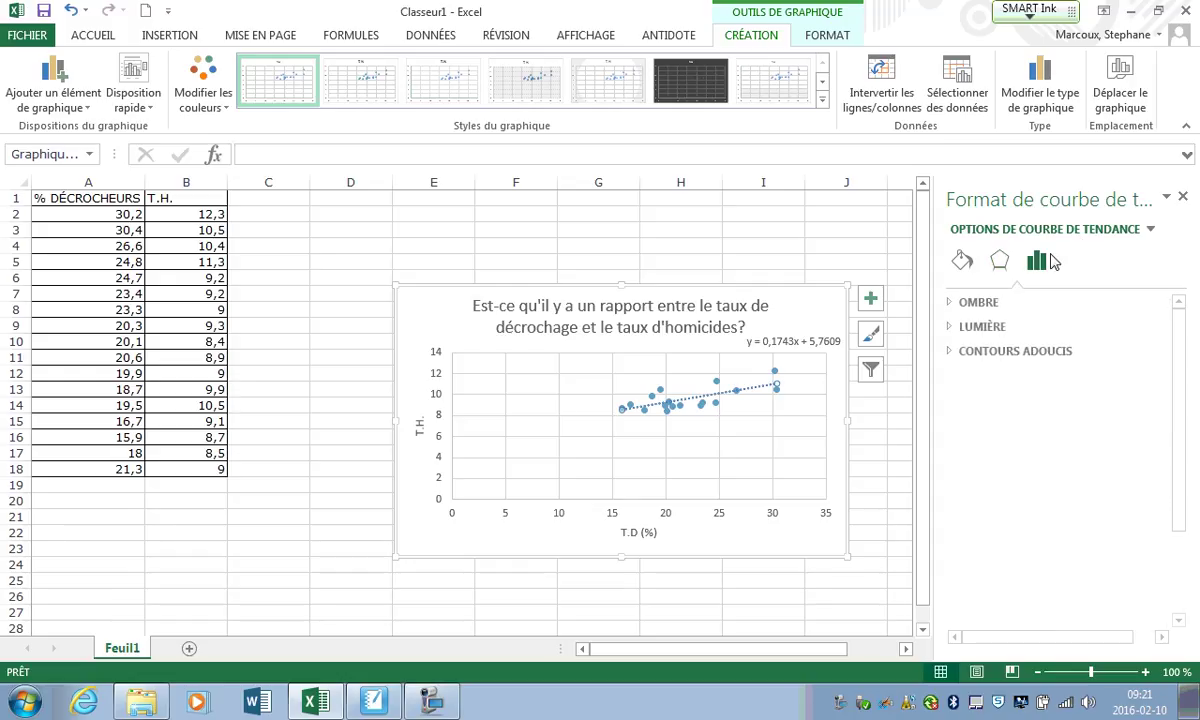
click(1036, 260)
drag(1181, 402, 1188, 523)
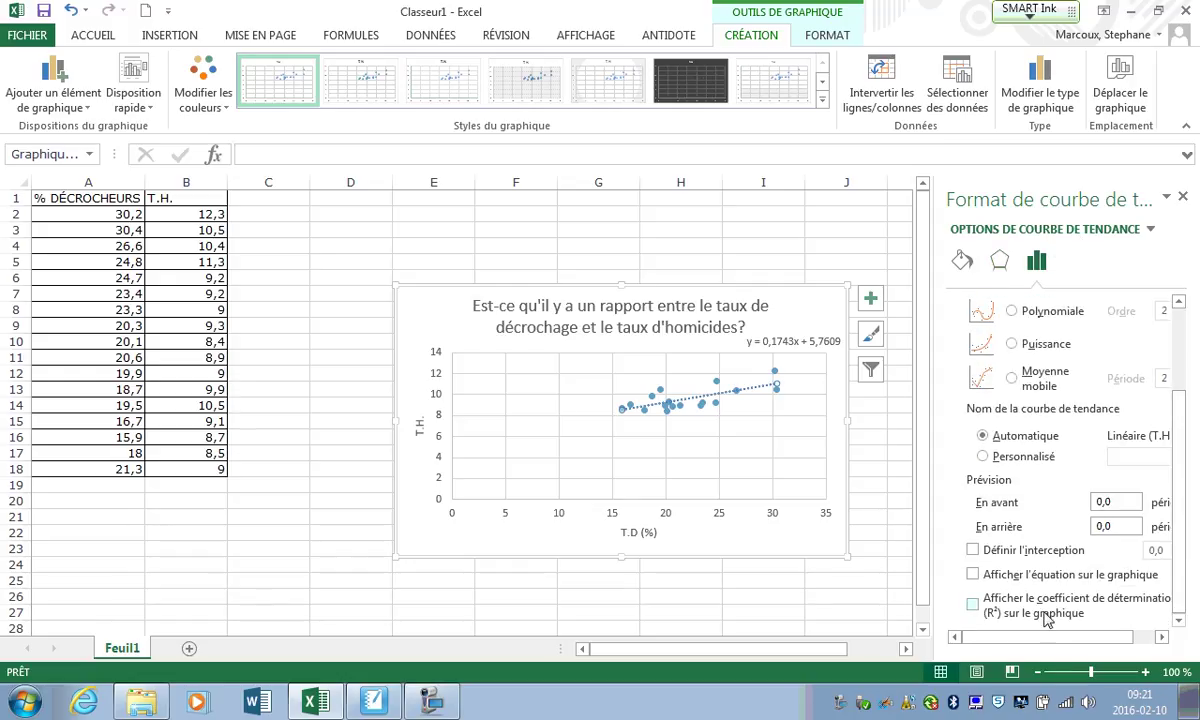
click(973, 605)
click(734, 375)
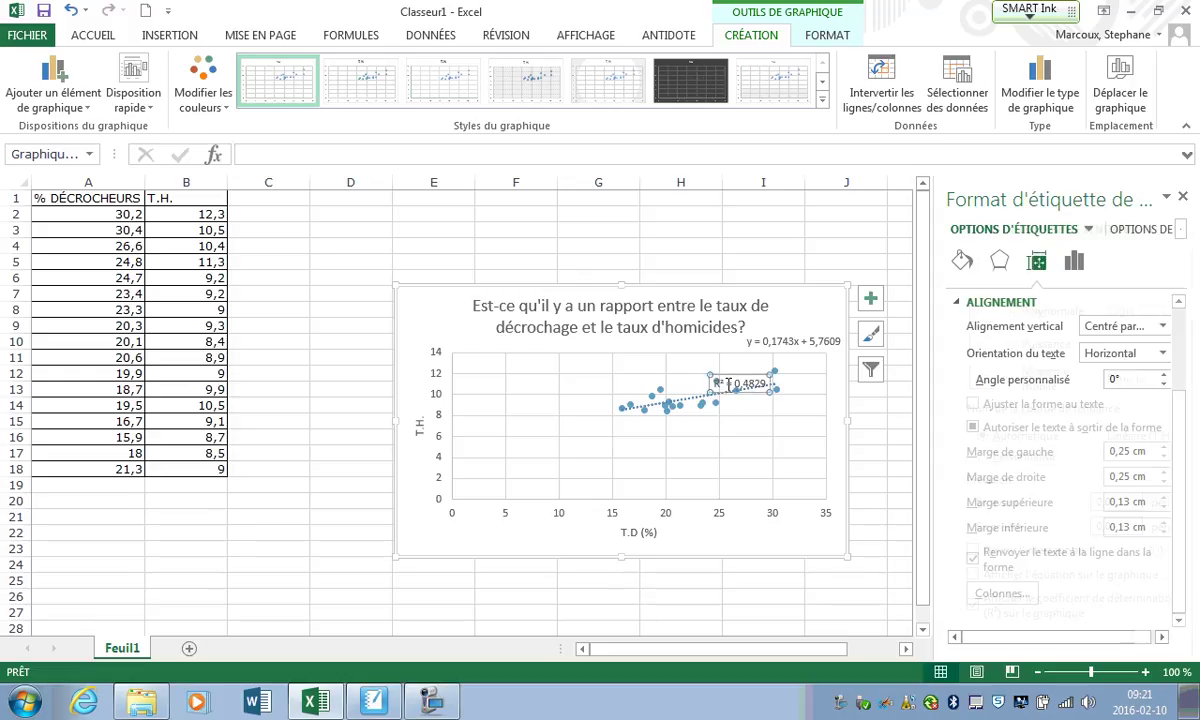
drag(734, 370, 806, 316)
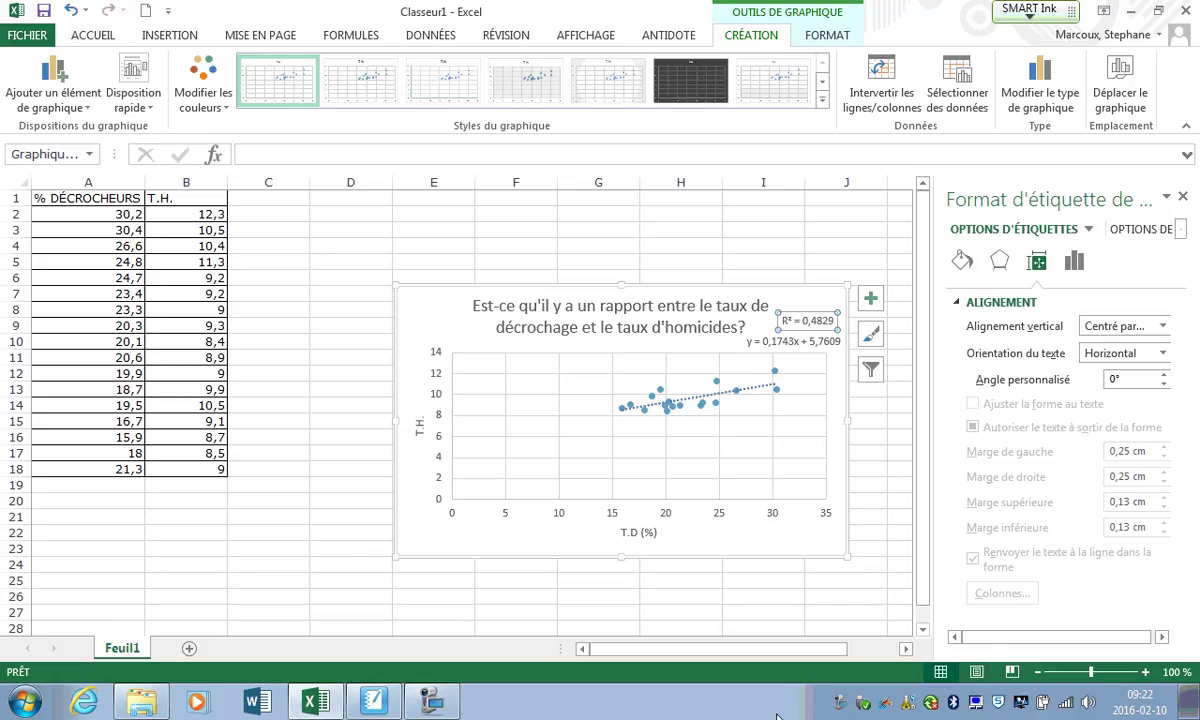
Deselect the R² = 0,4829 label, leaving it above the equation y = 0,1743x + 5,7609
click(836, 410)
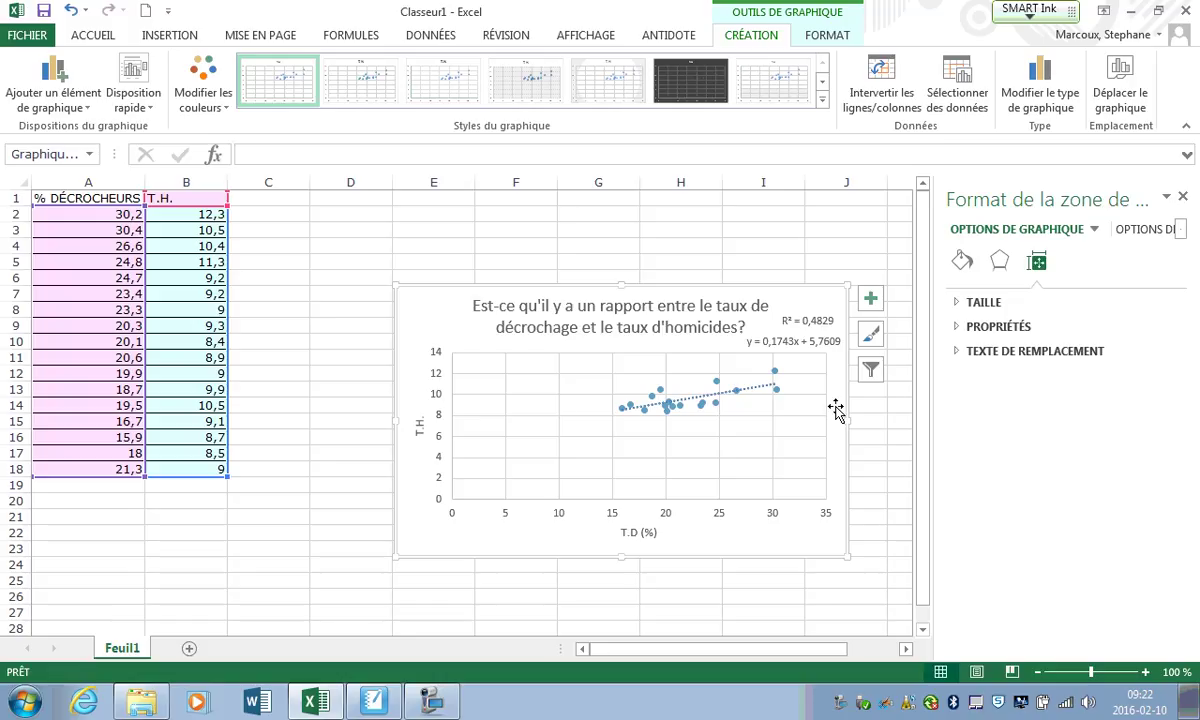
click(430, 698)
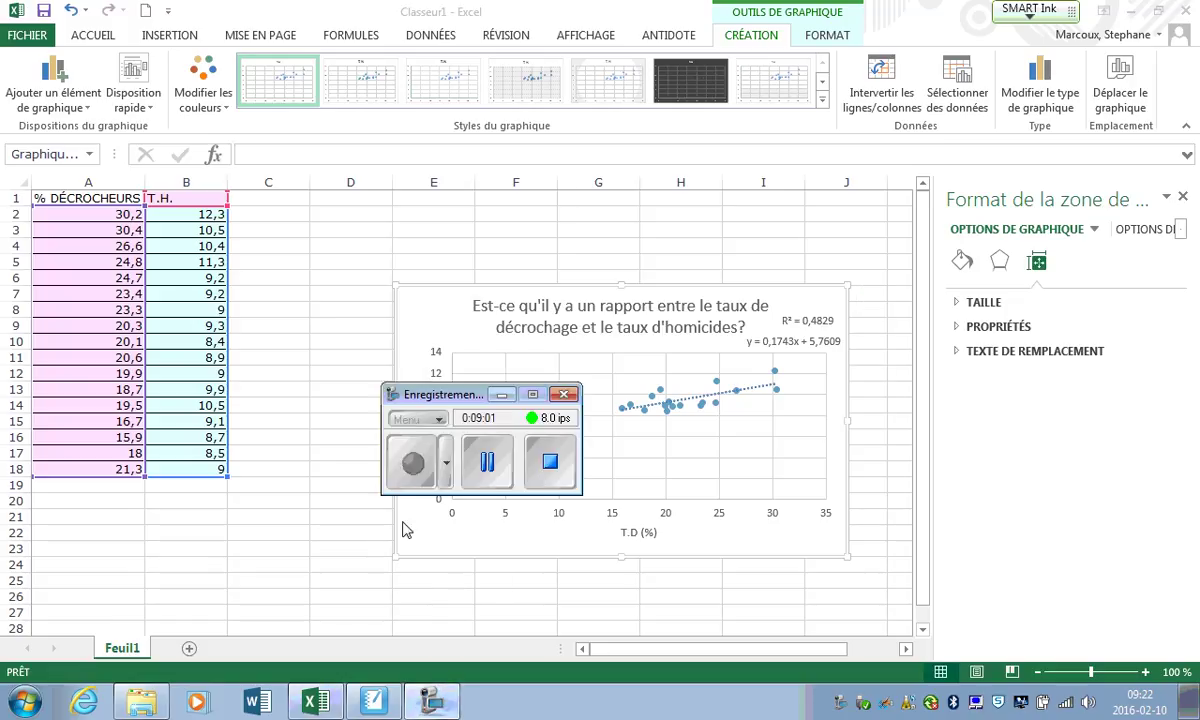